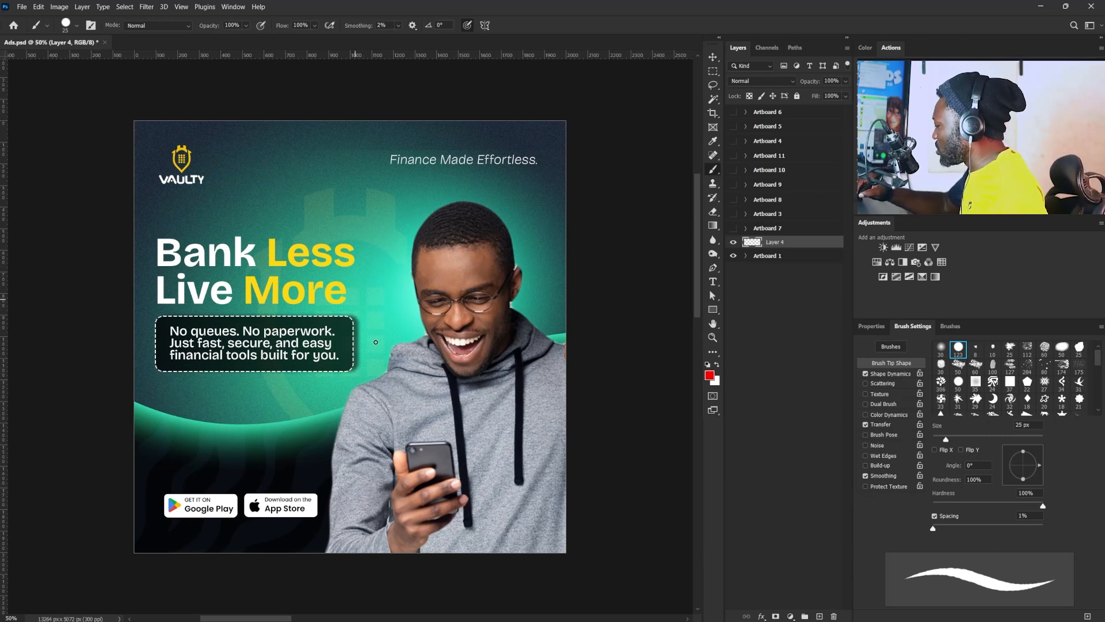
- Brush freehand red outlines around the supporting-text box on Layer 4, plus a small red squiggle above the headline
left_click_drag(375, 342, 357, 300)
mouse_move(239, 392)
left_mouse_down()
mouse_move(361, 372)
mouse_move(367, 330)
left_mouse_up()
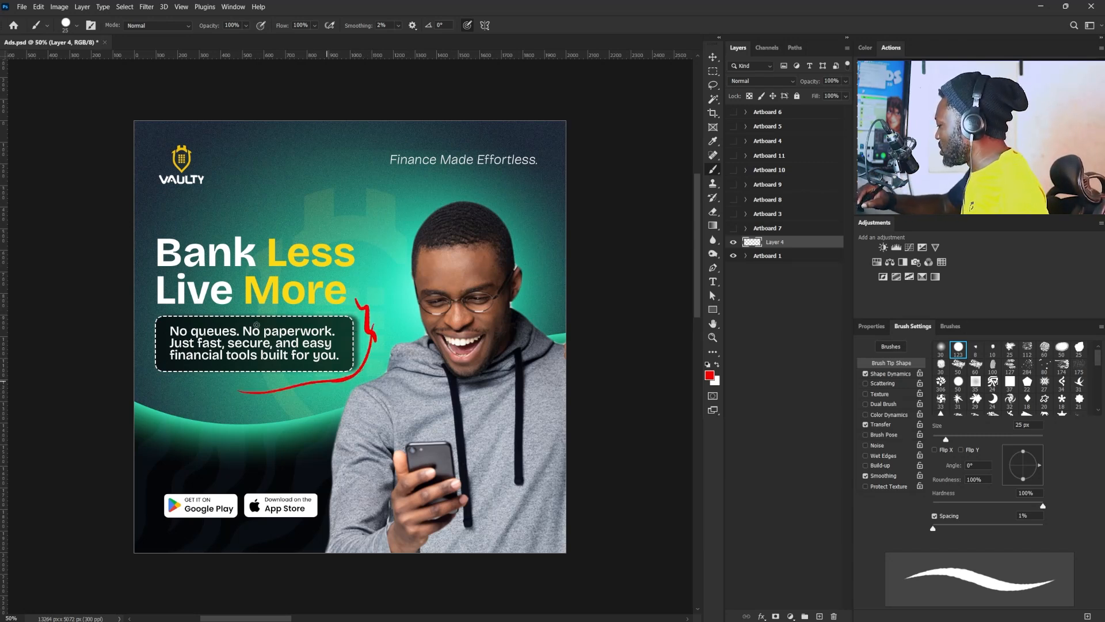
left_click_drag(153, 401, 196, 318)
left_click_drag(289, 324, 352, 324)
left_click_drag(364, 314, 357, 383)
left_click_drag(143, 397, 391, 375)
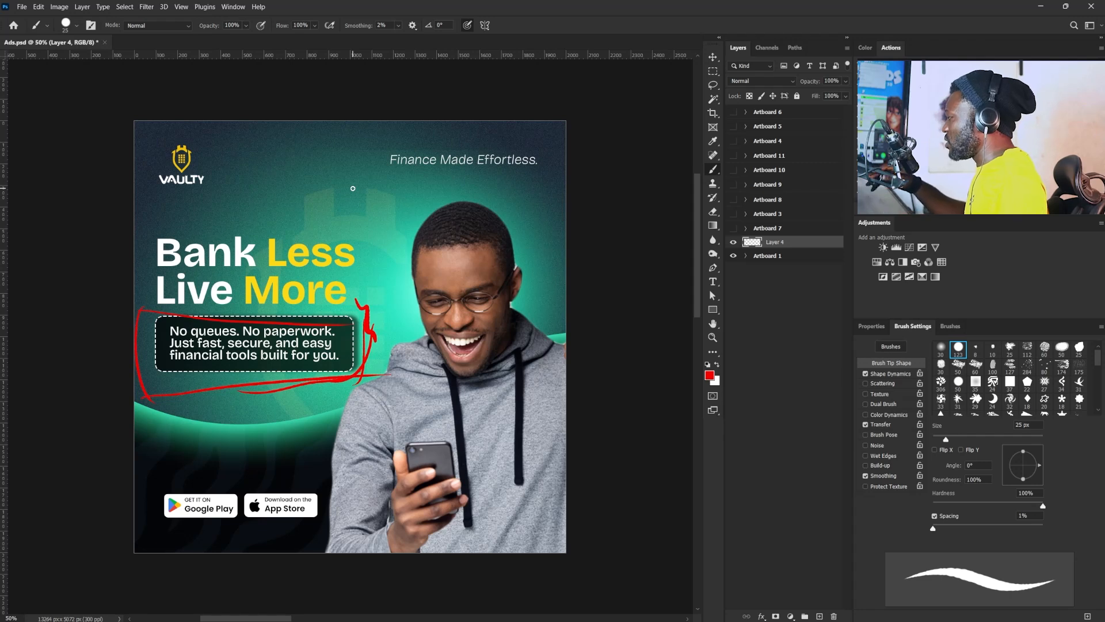
left_click_drag(254, 177, 282, 198)
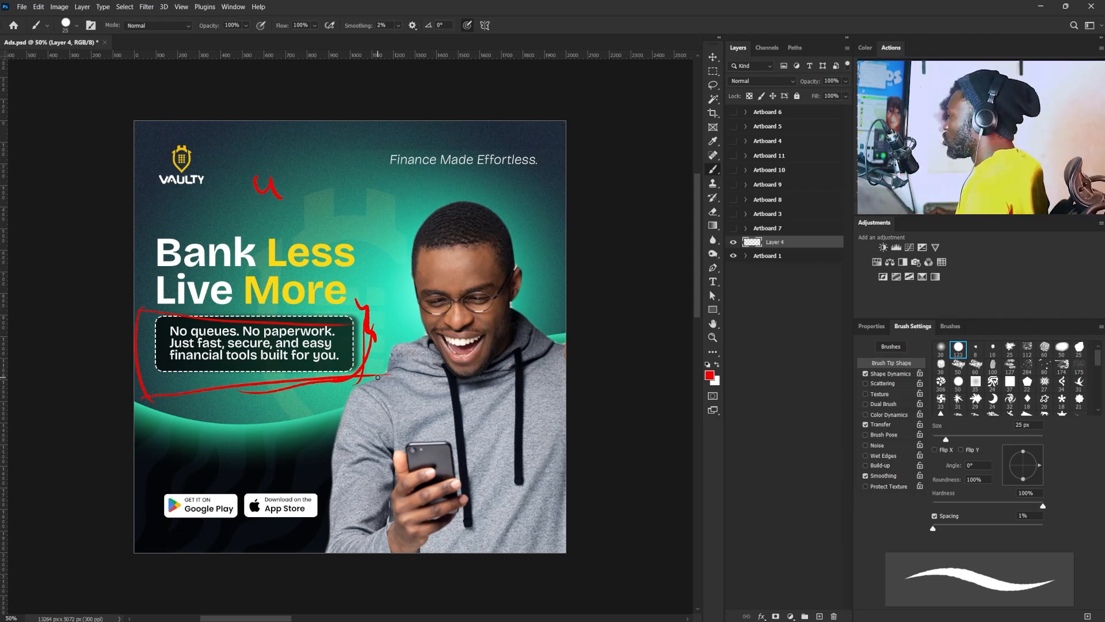
- Create a new document named Bank Less, 1000 x 1000 px at 72 pixels/inch, RGB with a white background
left_click(25, 8)
left_click(30, 19)
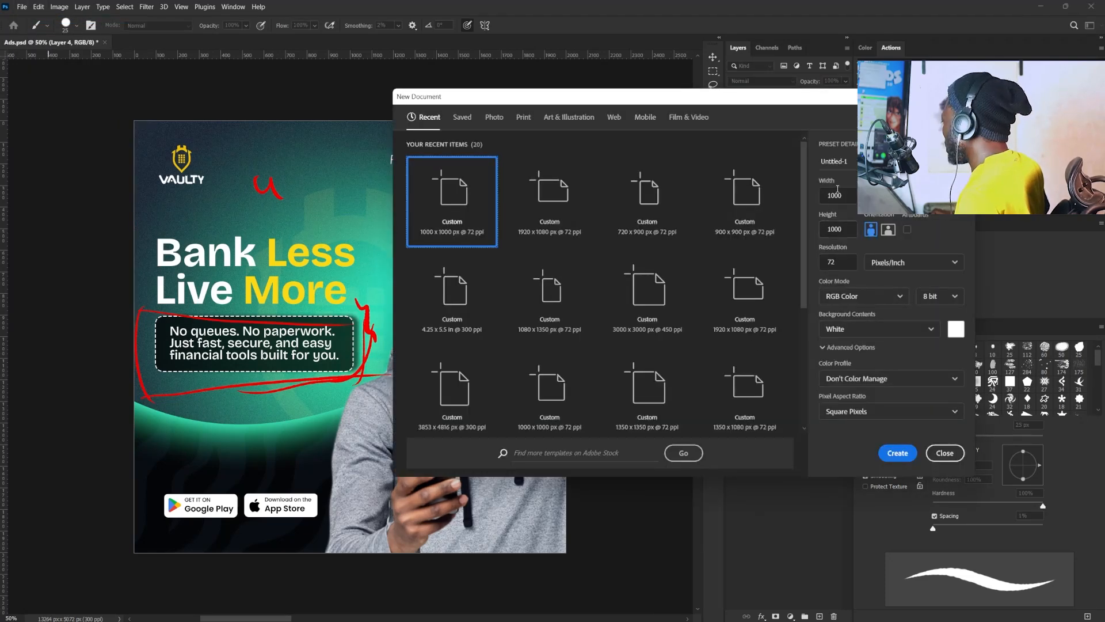
left_click(855, 166)
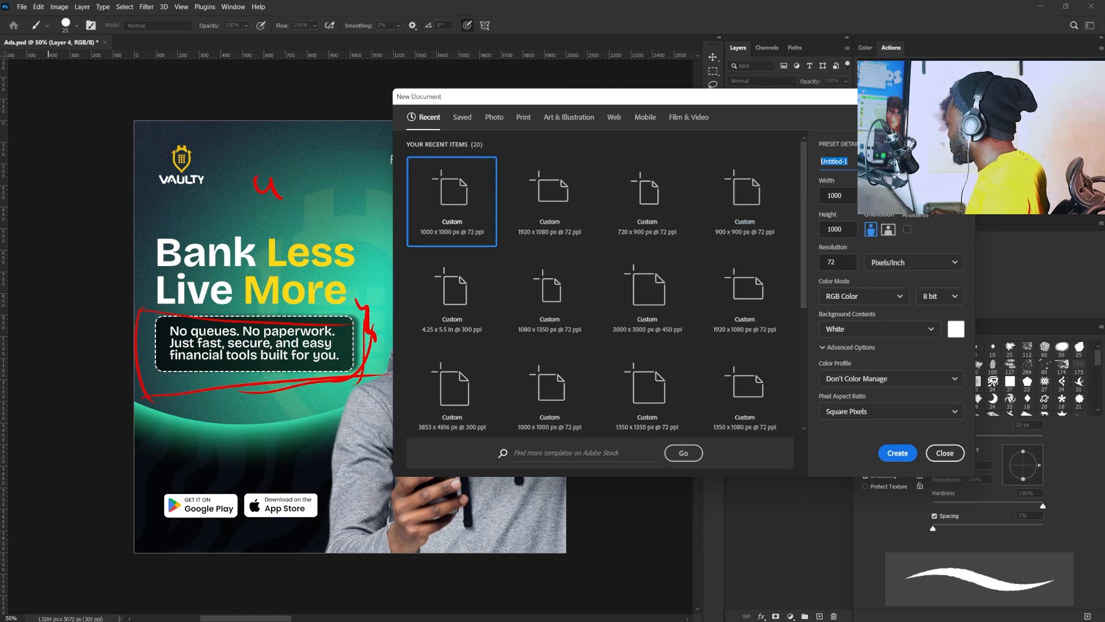
type("Bank Less")
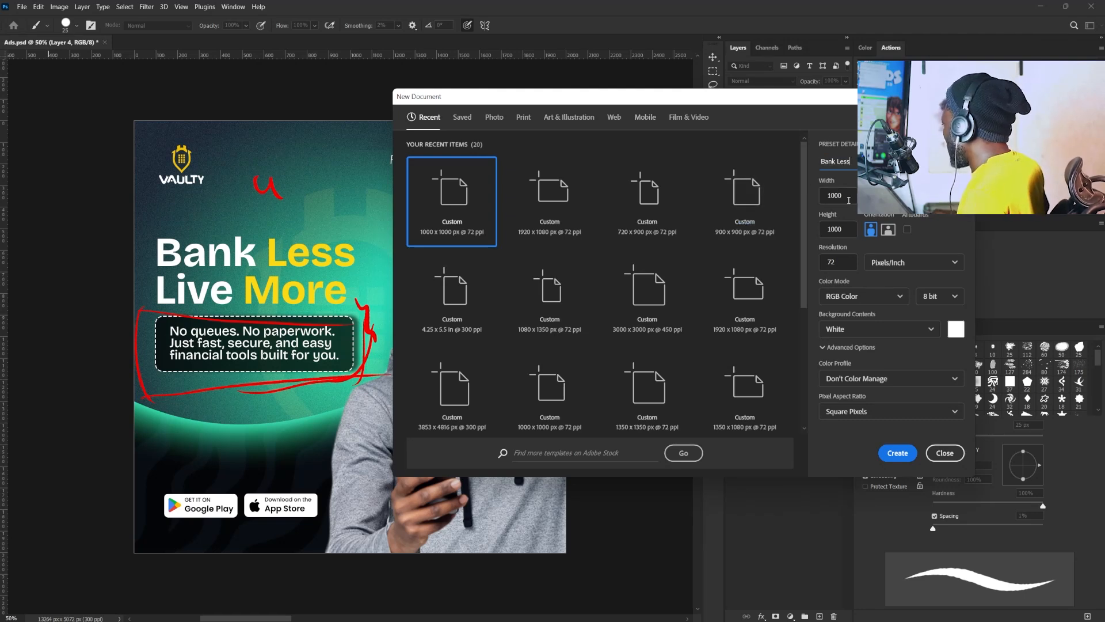
left_click_drag(848, 197, 820, 259)
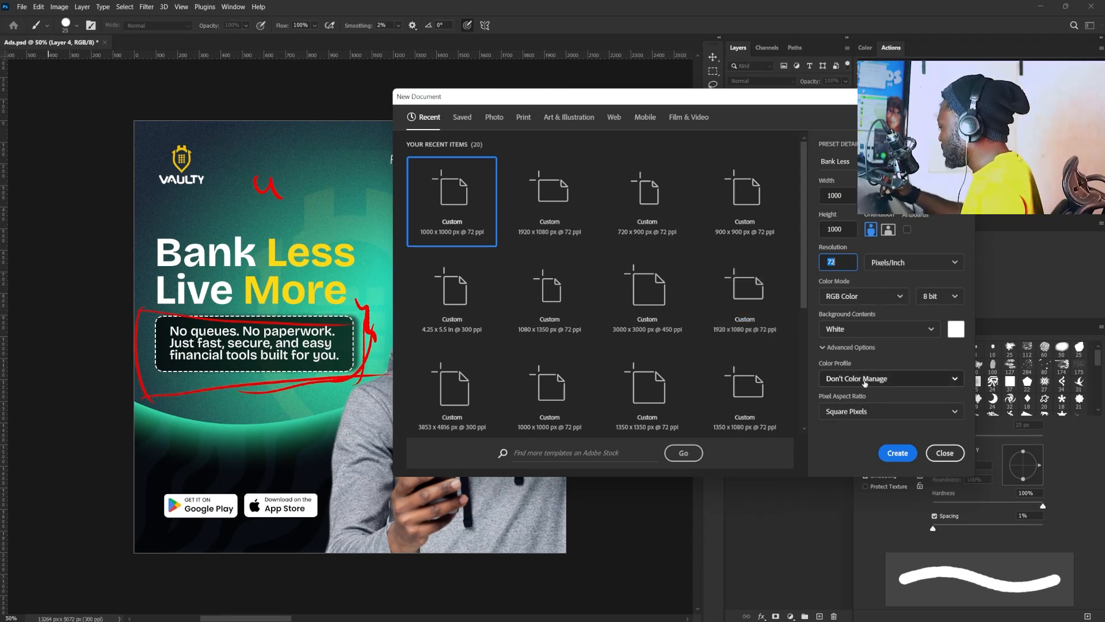
left_click(891, 459)
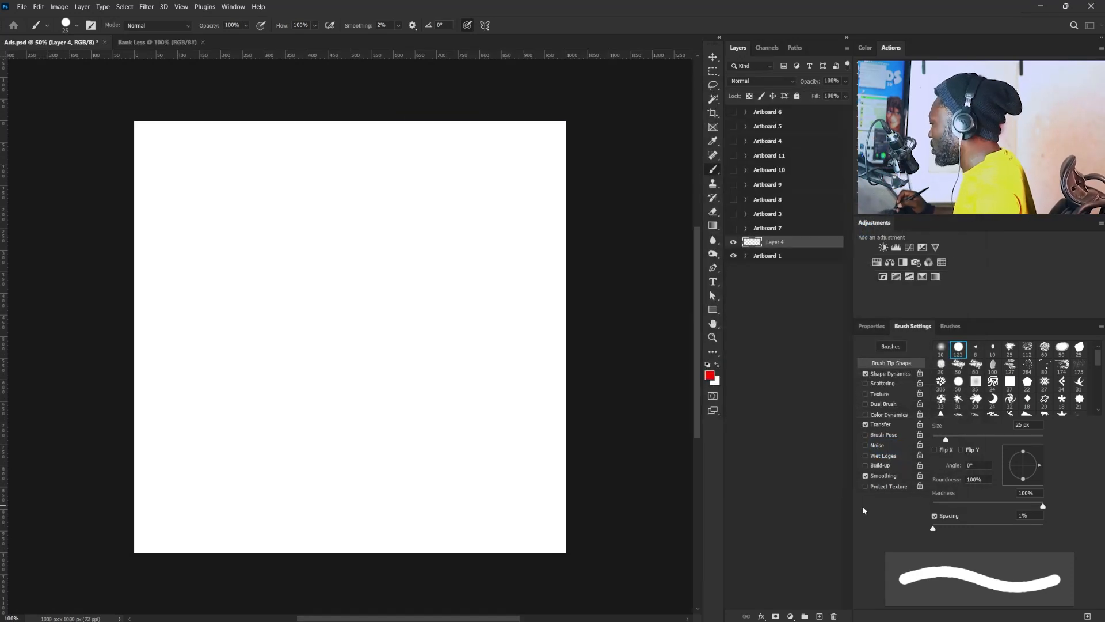
- Place the Dude cutout image in the new document, enlarge it and position it in the canvas's lower-right corner
key("v")
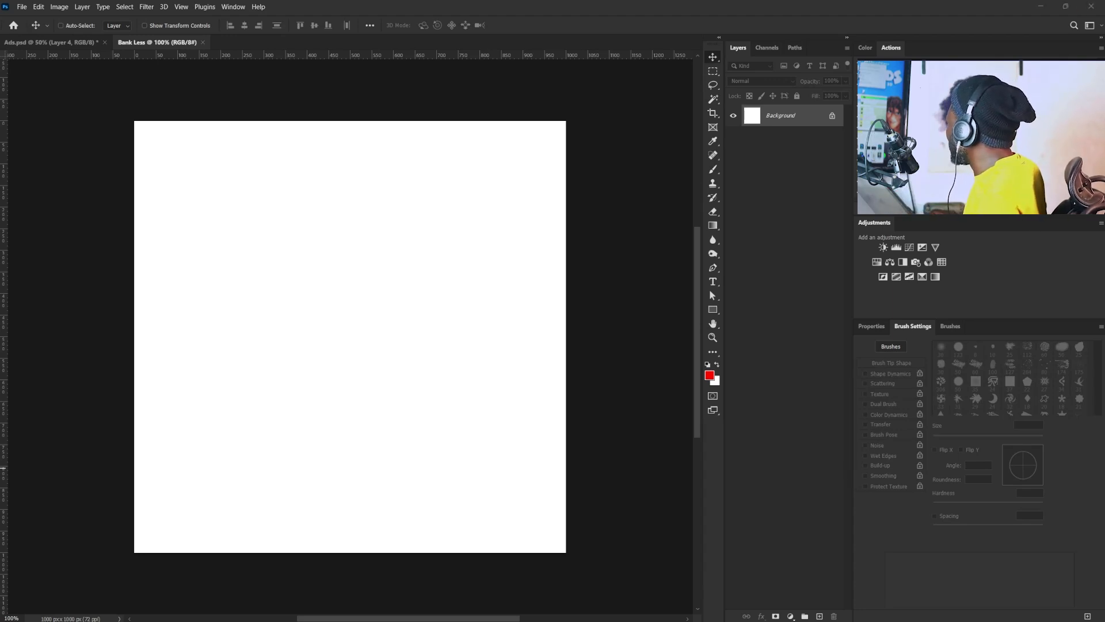
left_click_drag(560, 91, 461, 419)
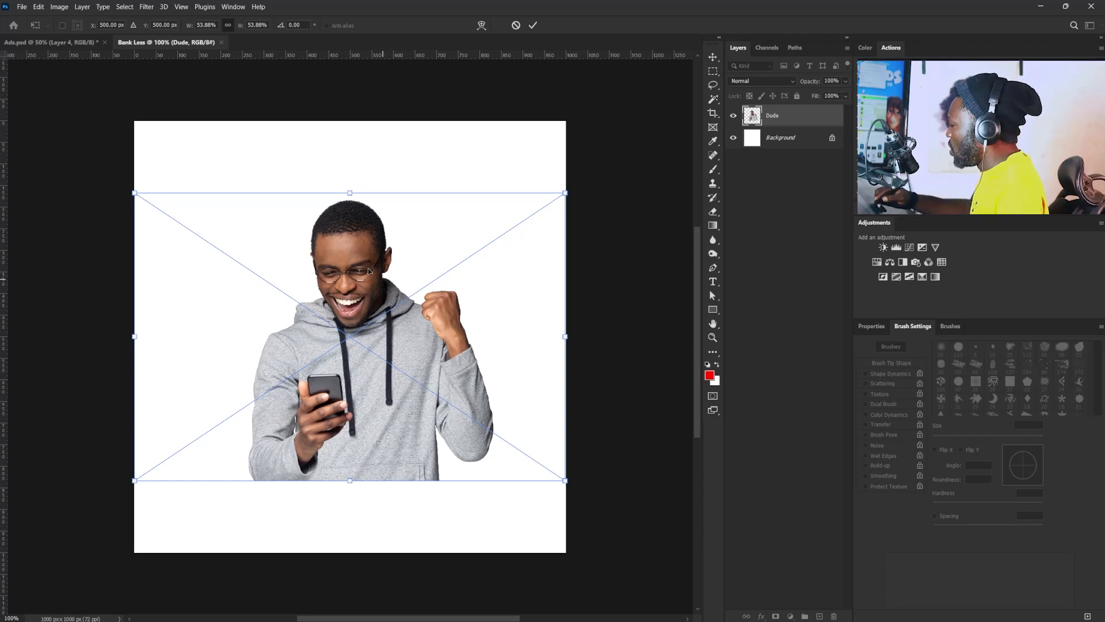
left_click_drag(425, 368, 570, 438)
left_click_drag(275, 264, 226, 223)
key("Return")
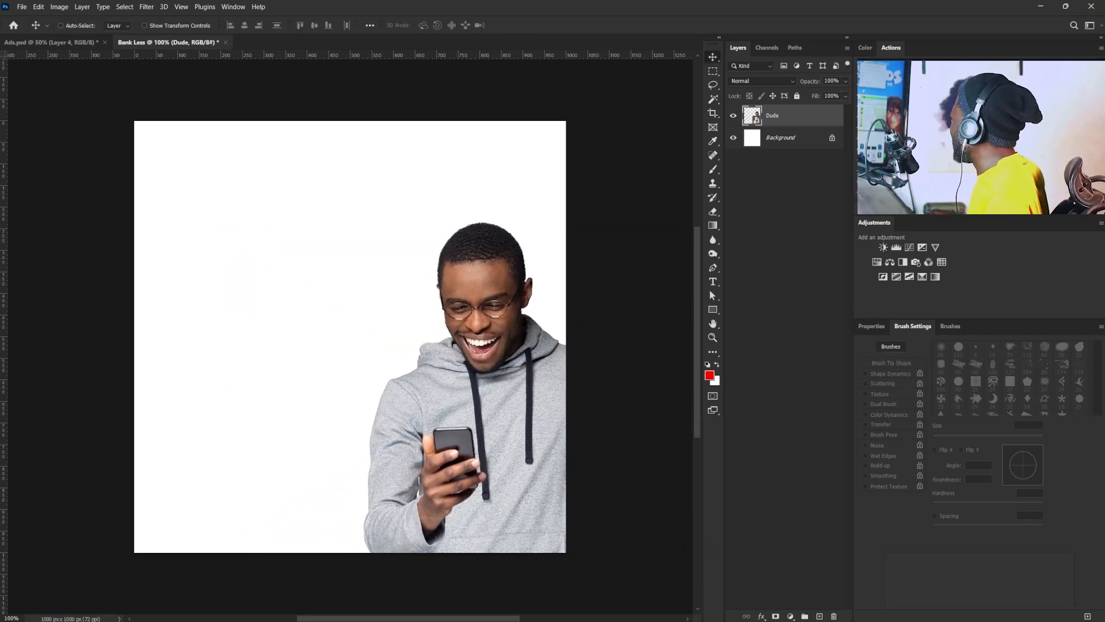
- Add a horizontal text layer beside the man and paste the headline "Bank Less Live More" on two lines
right_click(712, 282)
left_click(760, 282)
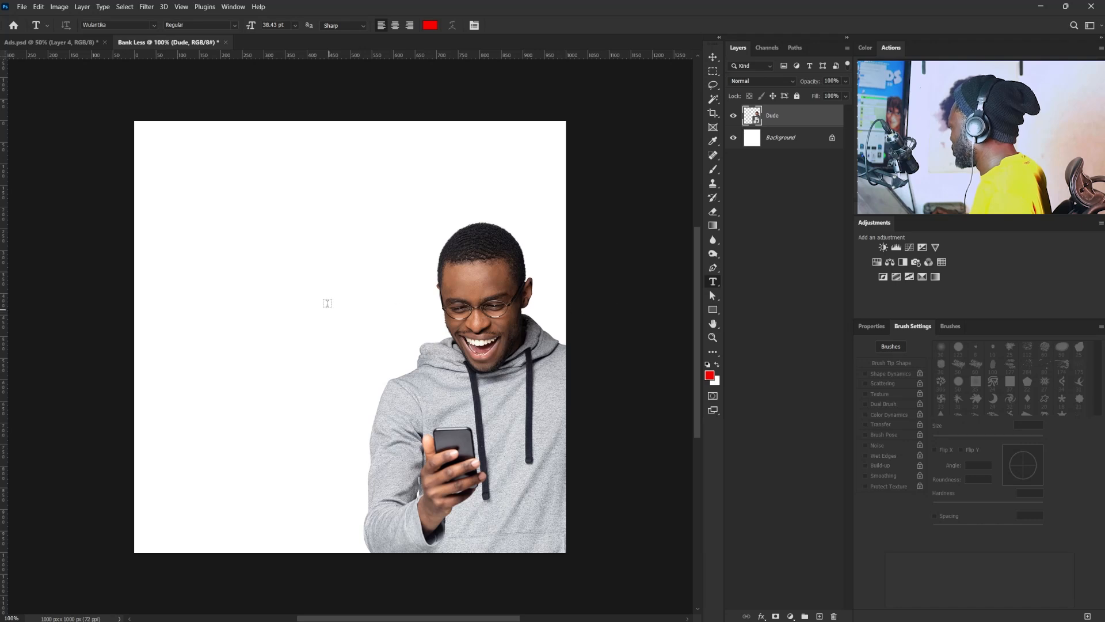
left_click(246, 293)
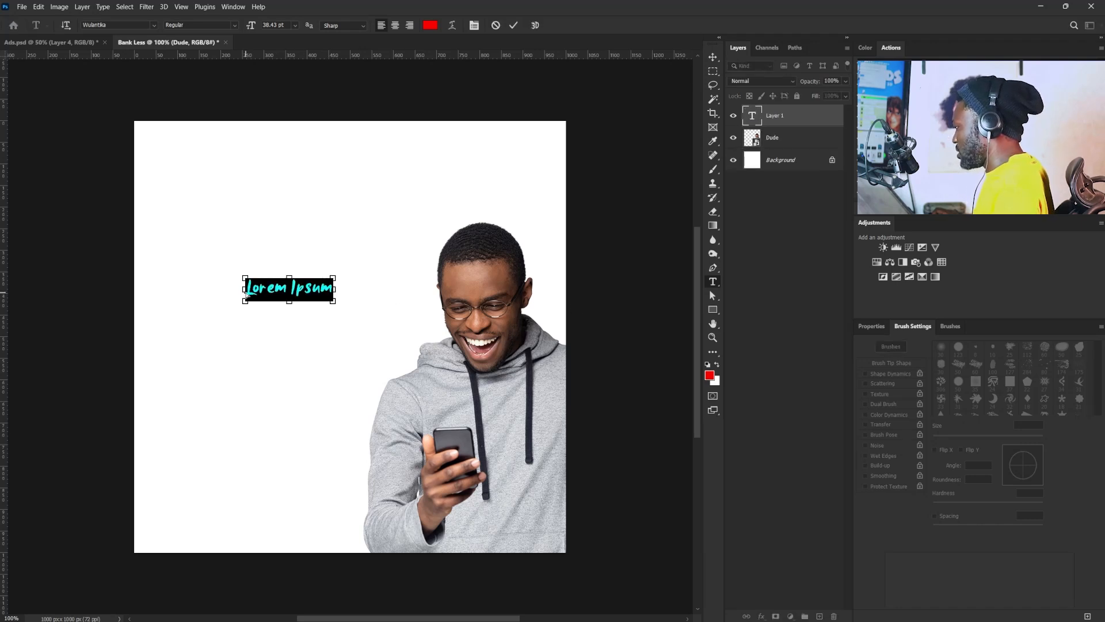
type("Bank Less Live More")
- Set the headline's font to Helvetica Neue LT Pro in the 75 Bold style
left_click(870, 326)
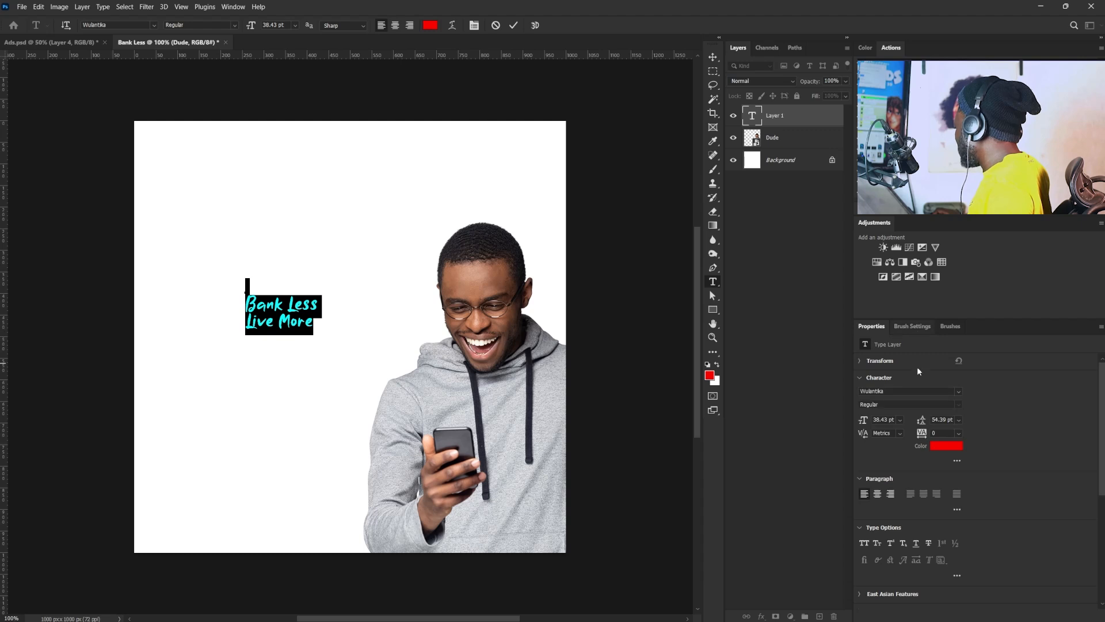
left_click(898, 390)
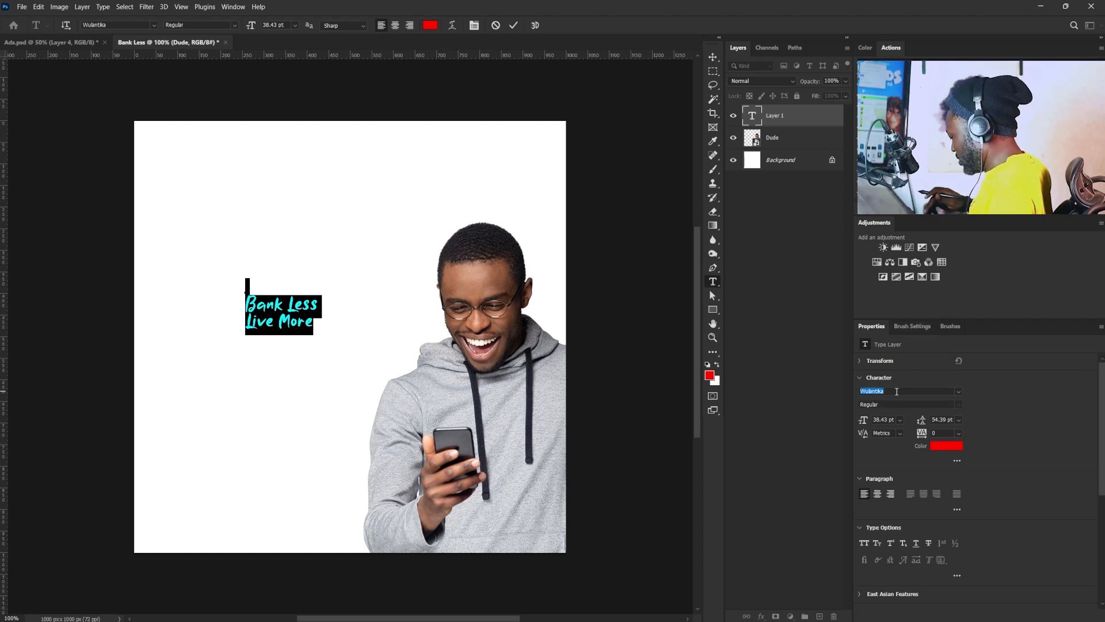
left_click(958, 391)
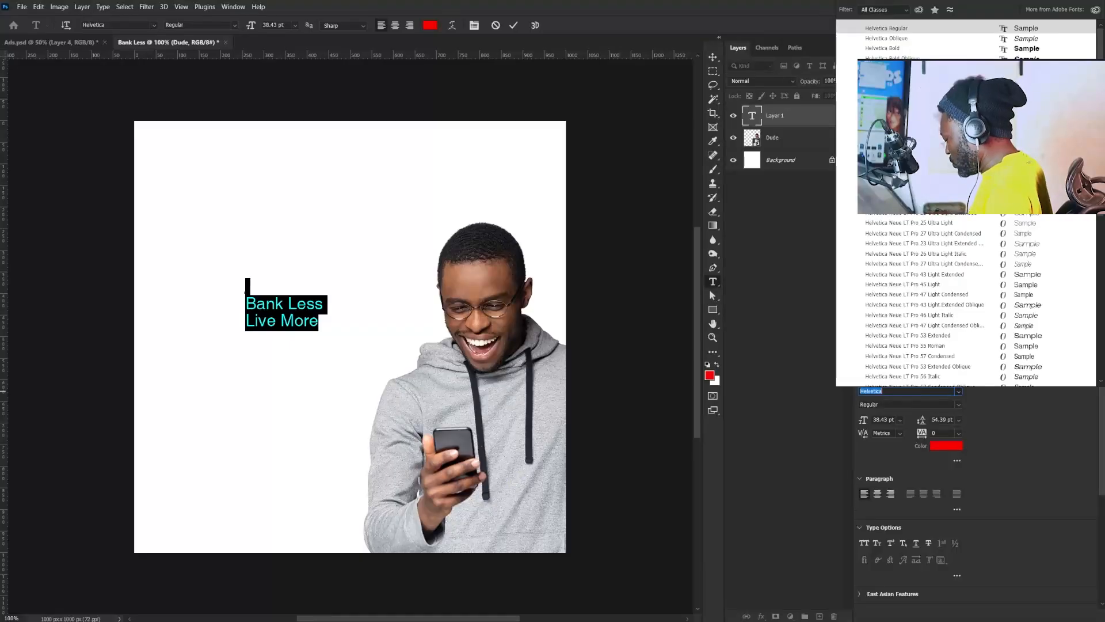
type("helvet")
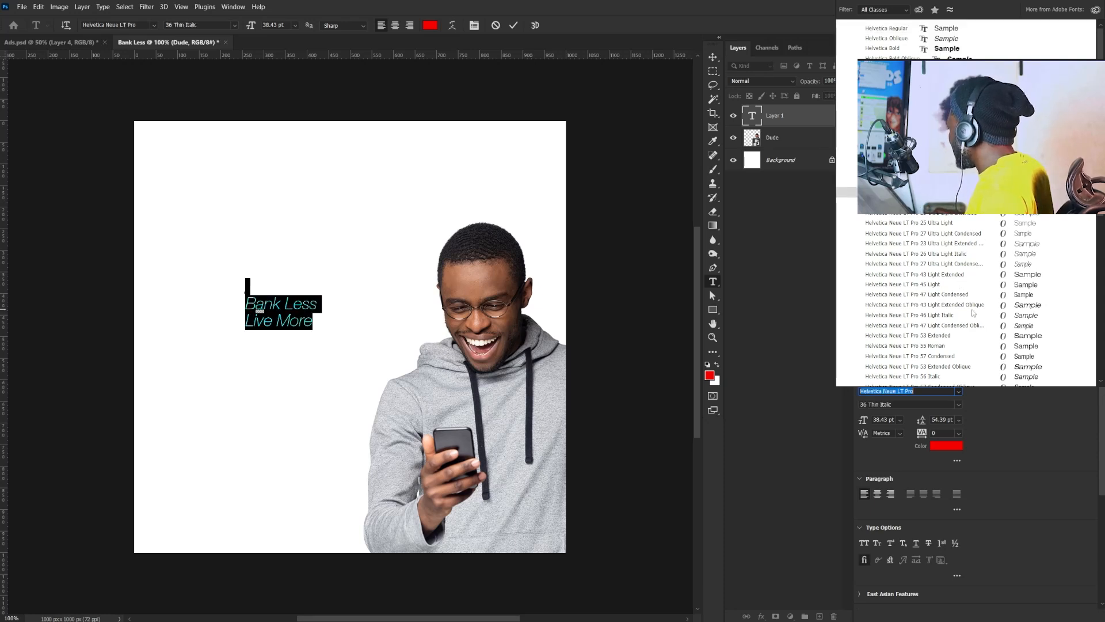
left_click(945, 345)
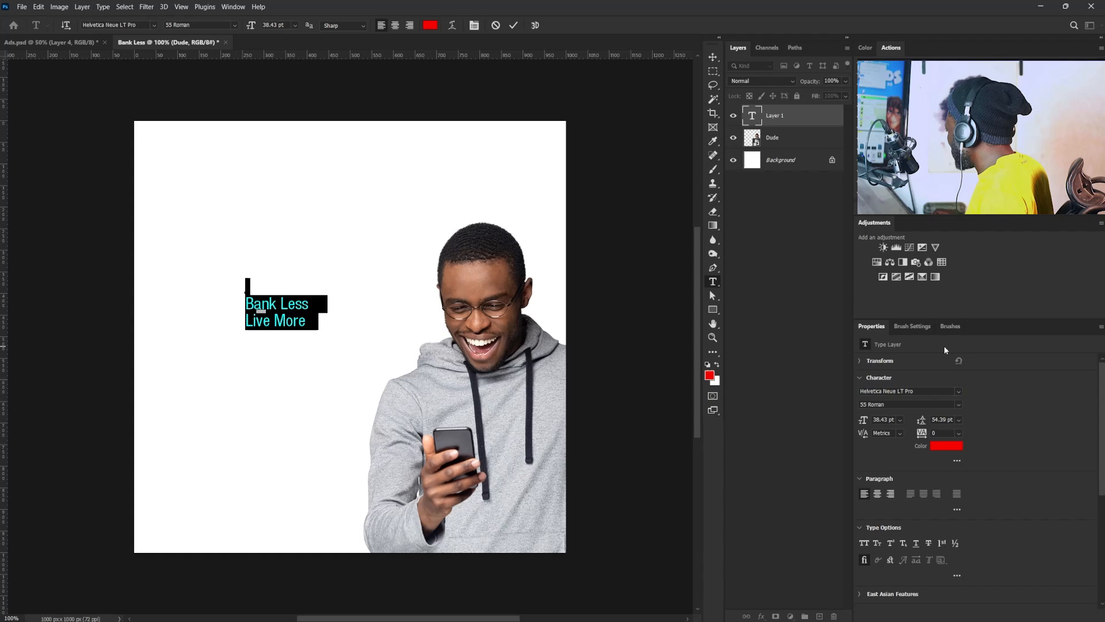
left_click(958, 405)
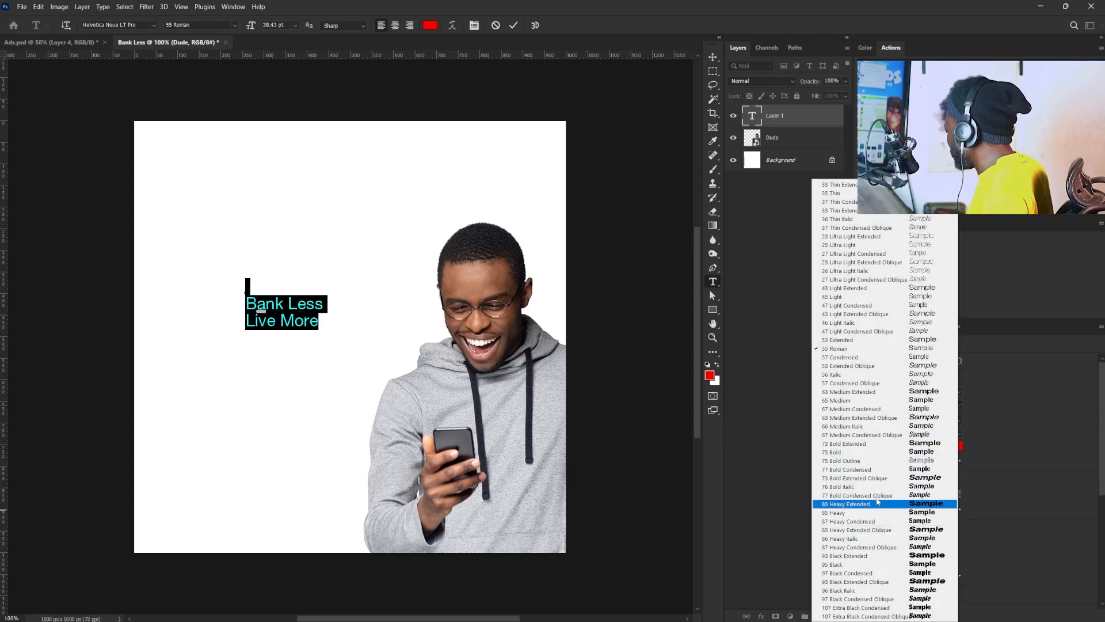
left_click(877, 457)
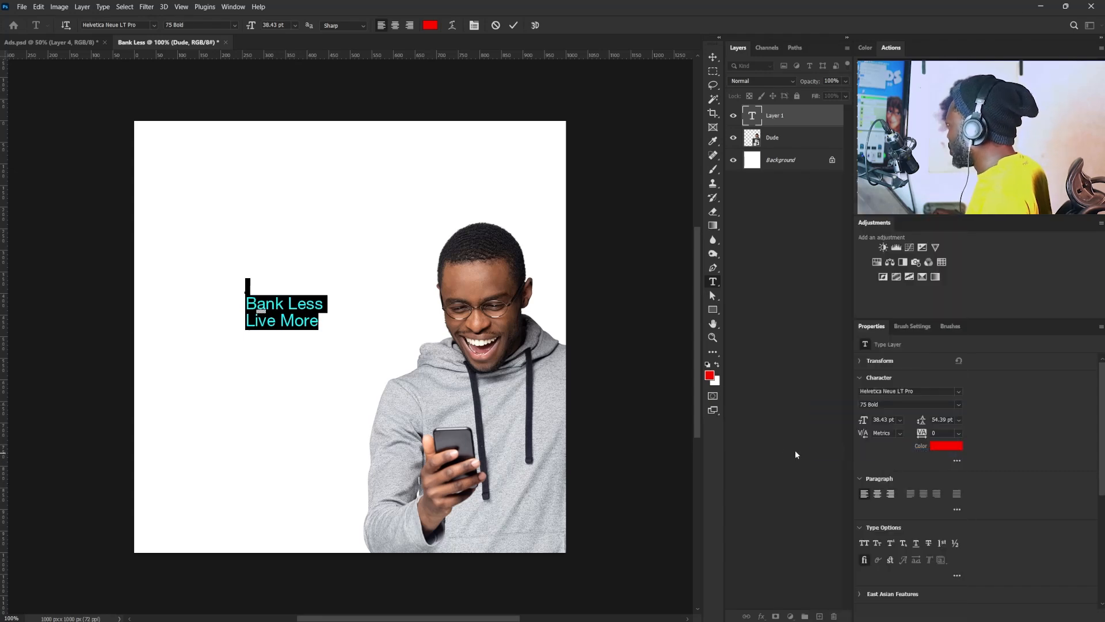
- Delete the empty first line above "Bank Less" and finish editing the text
left_click(246, 283)
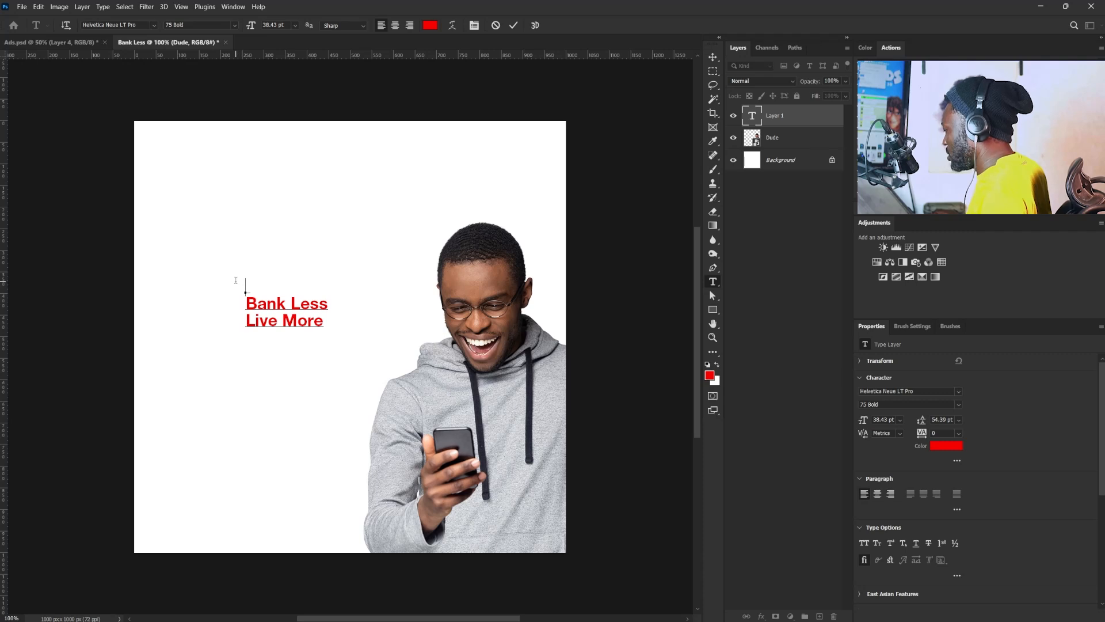
key("Delete")
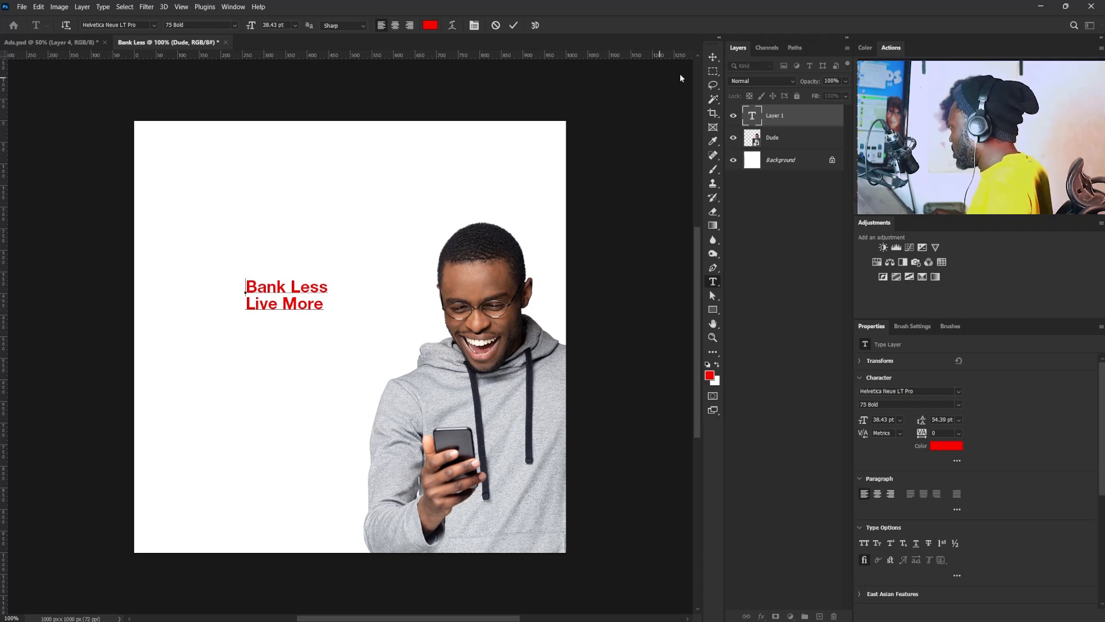
left_click(713, 64)
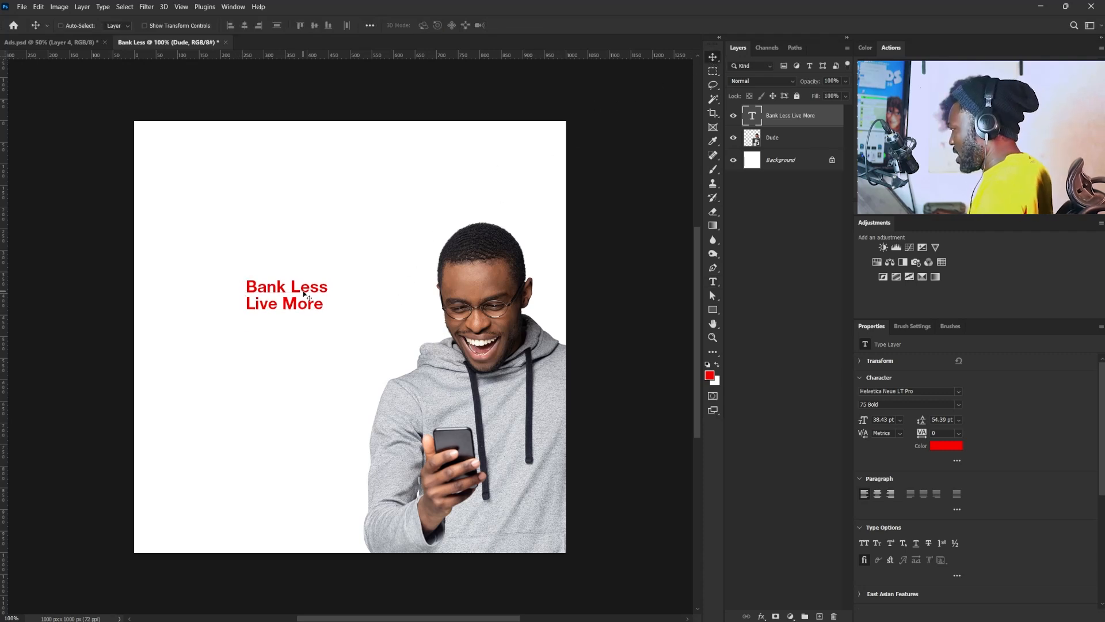
- Scale the headline to about 256% in the empty area beside the man and set its tracking to -40
key("ctrl+t")
left_click_drag(327, 312, 426, 354)
left_click_drag(306, 321, 219, 330)
left_click_drag(333, 366, 389, 361)
left_click_drag(286, 338, 291, 333)
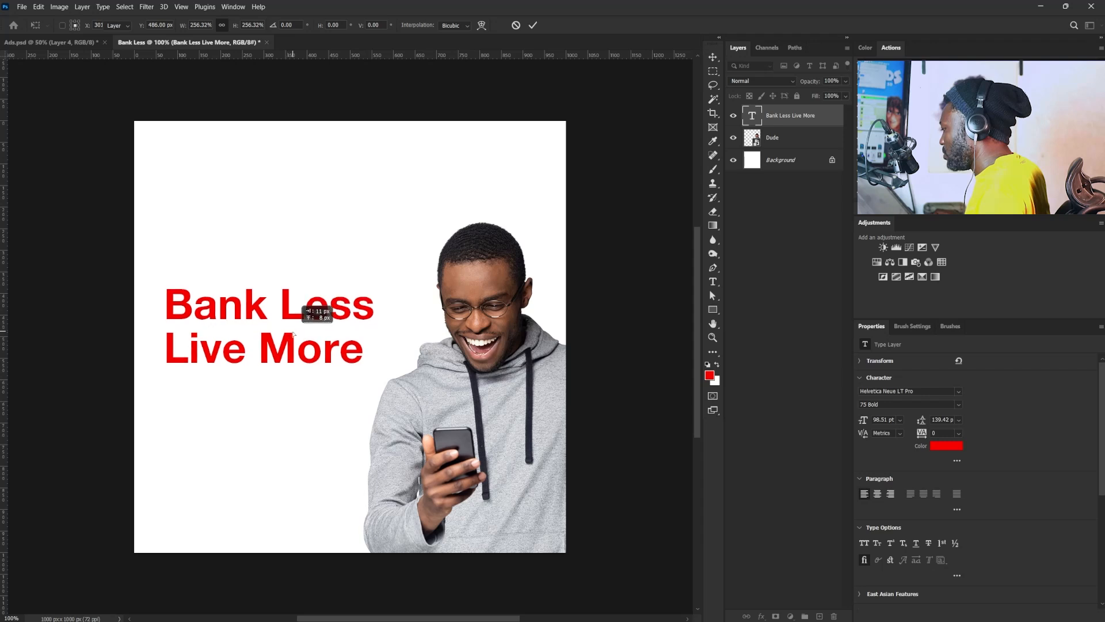
key("Return")
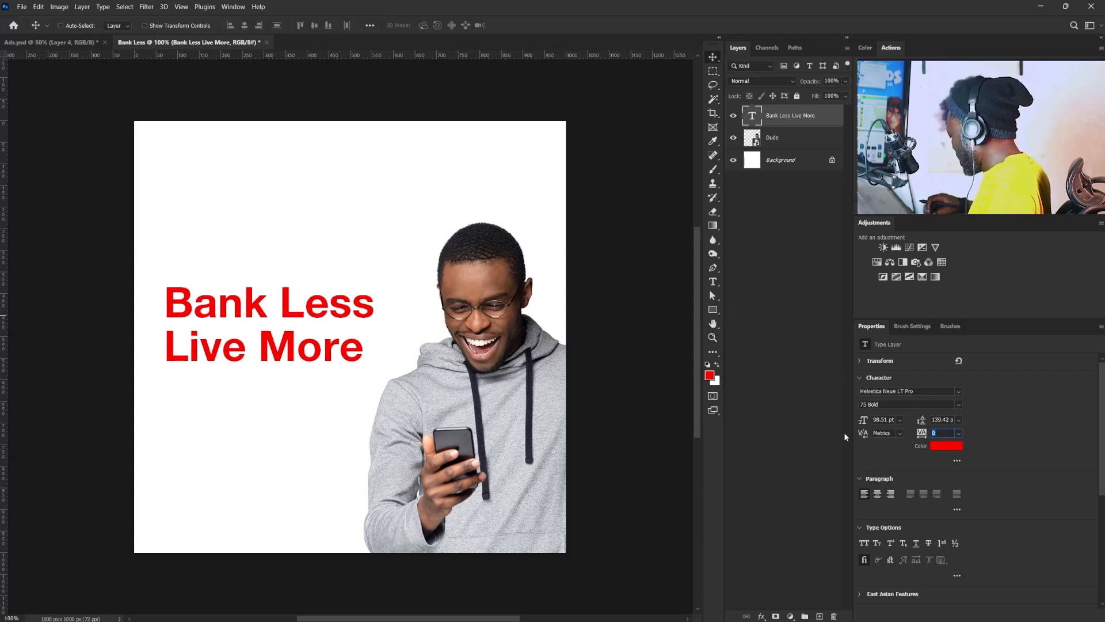
key("Return")
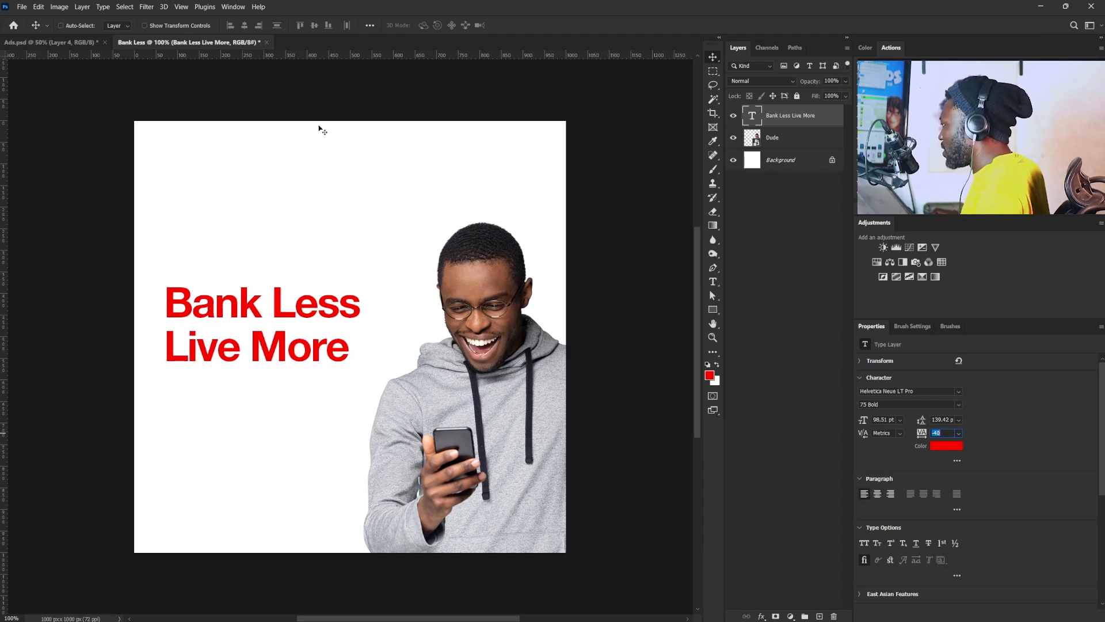
left_click(308, 95)
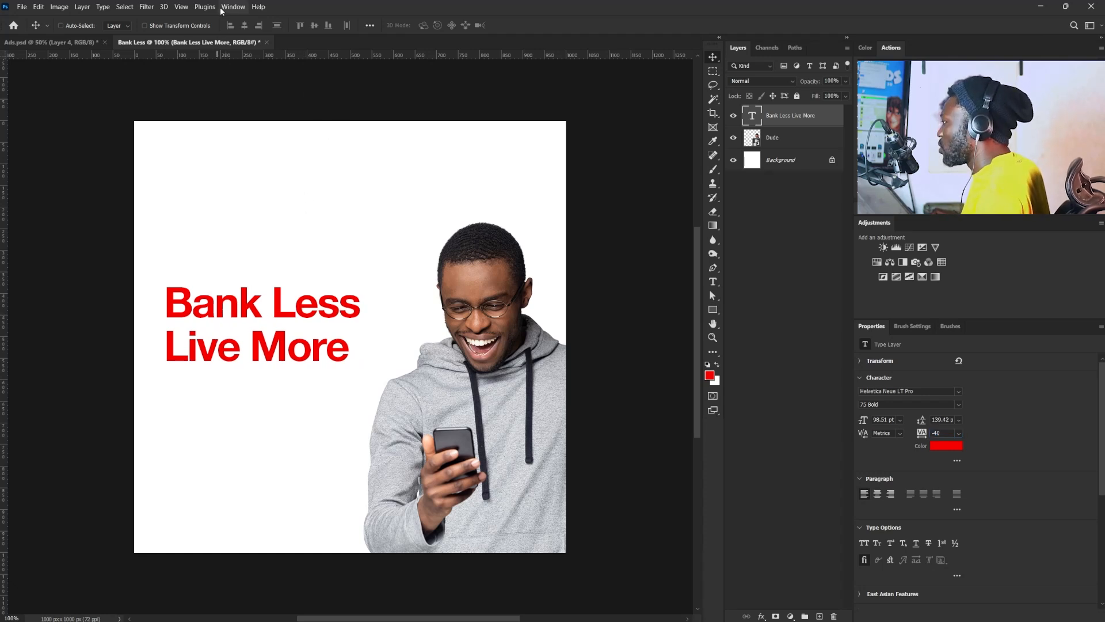
- Create a new guide layout with only margins enabled, set to 55 px on all four sides
left_click(181, 7)
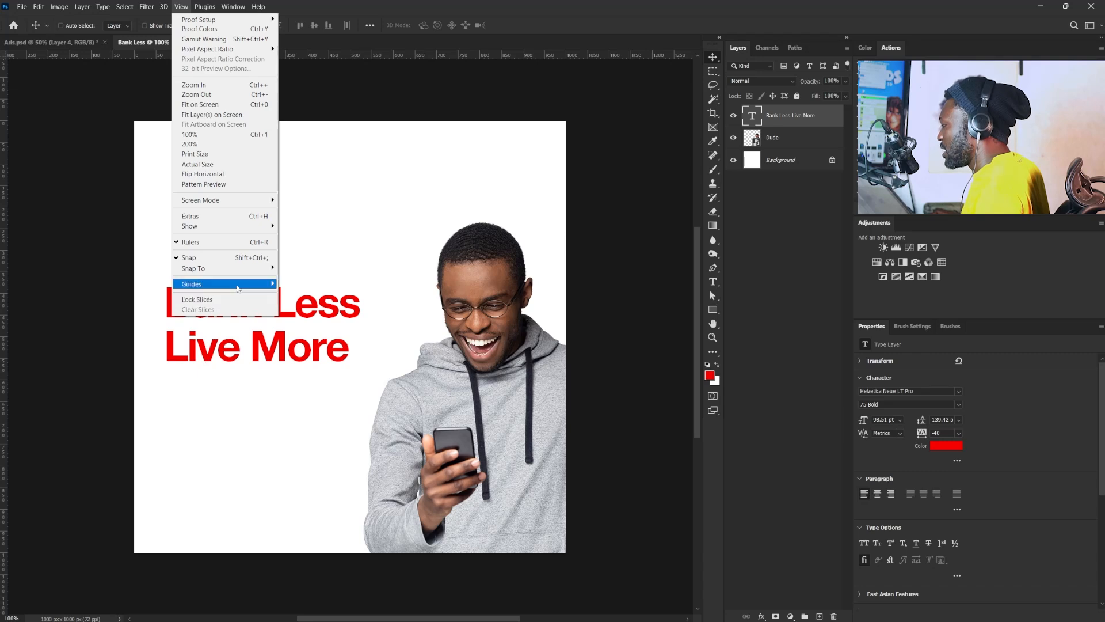
mouse_move(250, 291)
left_click(350, 354)
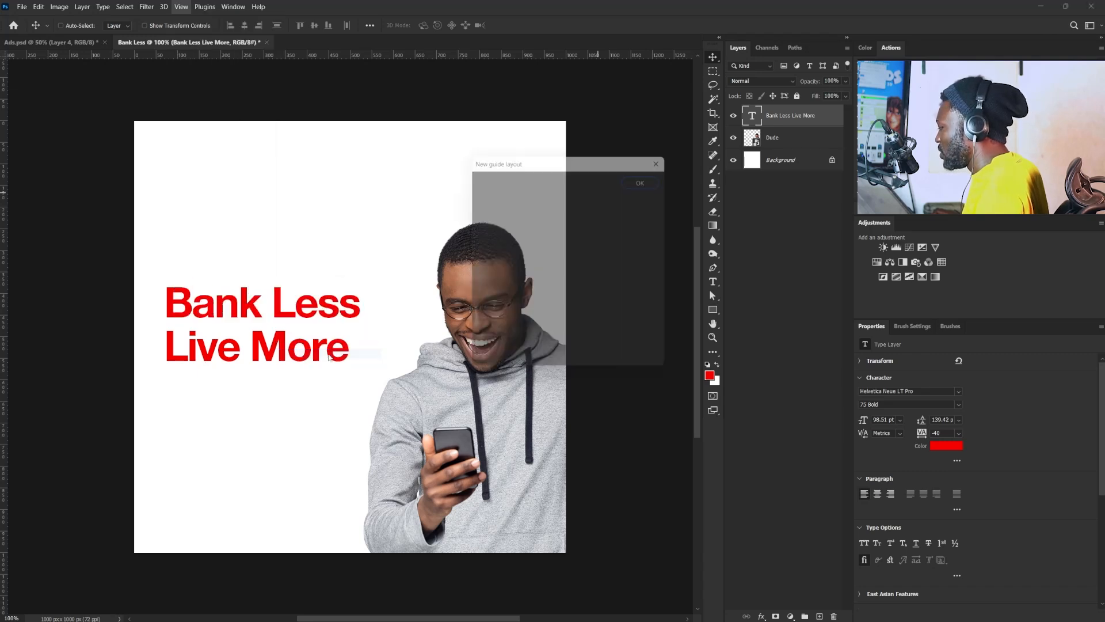
left_click(490, 252)
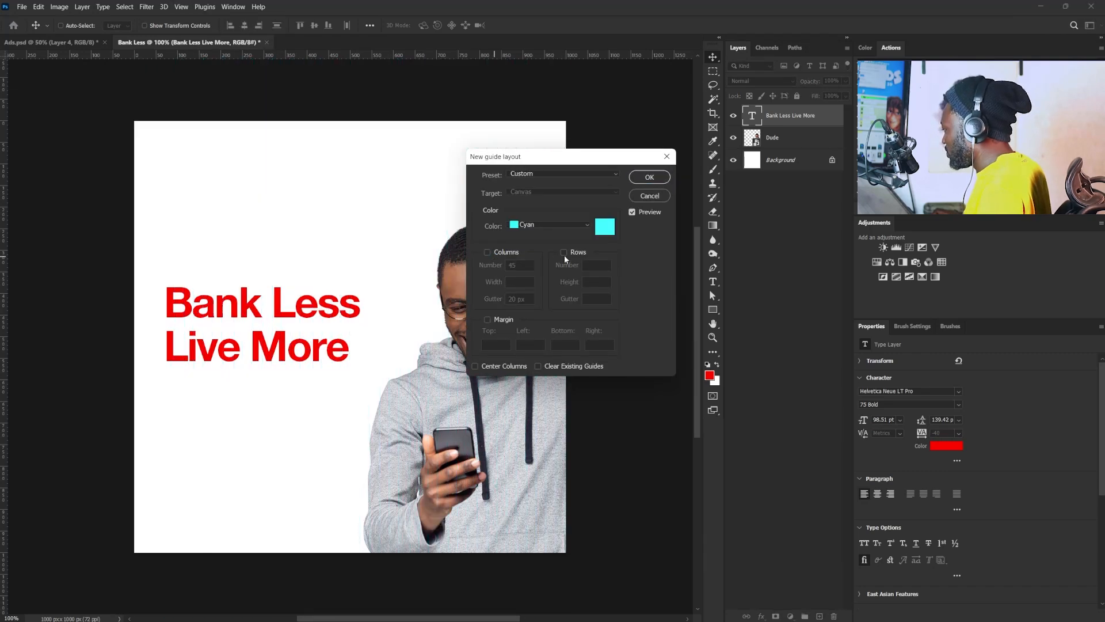
left_click(495, 319)
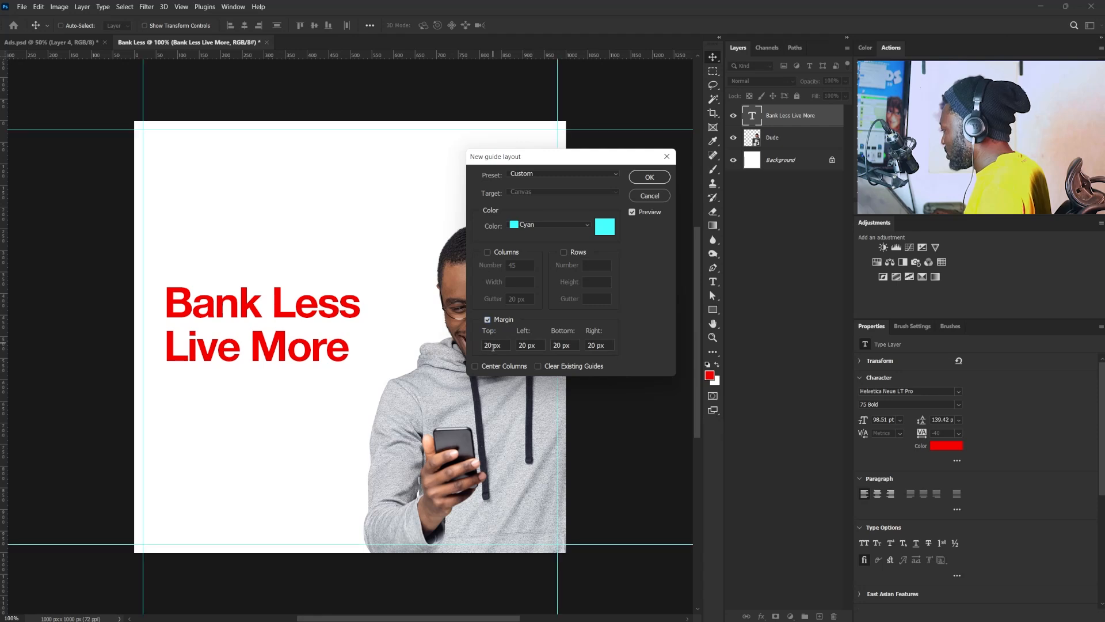
left_click_drag(494, 346, 479, 345)
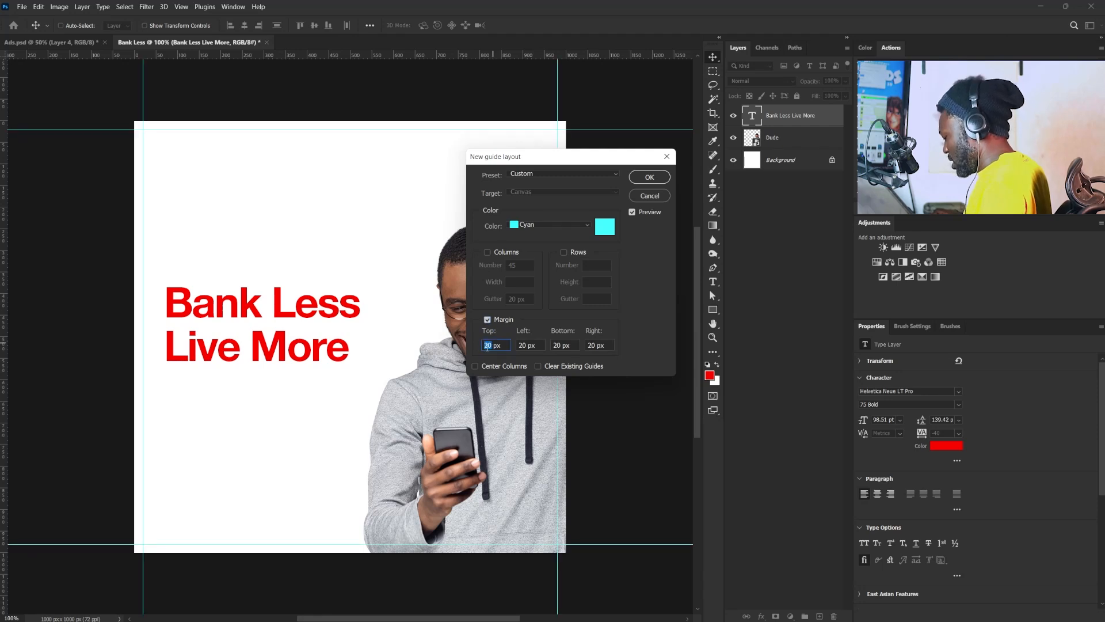
type("55")
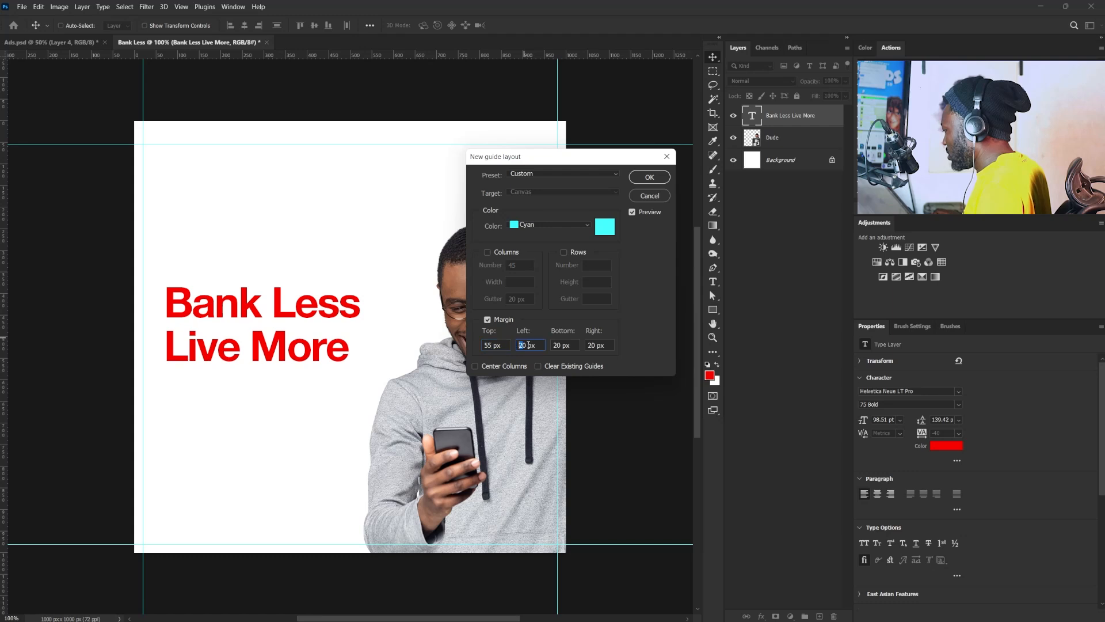
type("55")
left_click_drag(562, 345, 550, 344)
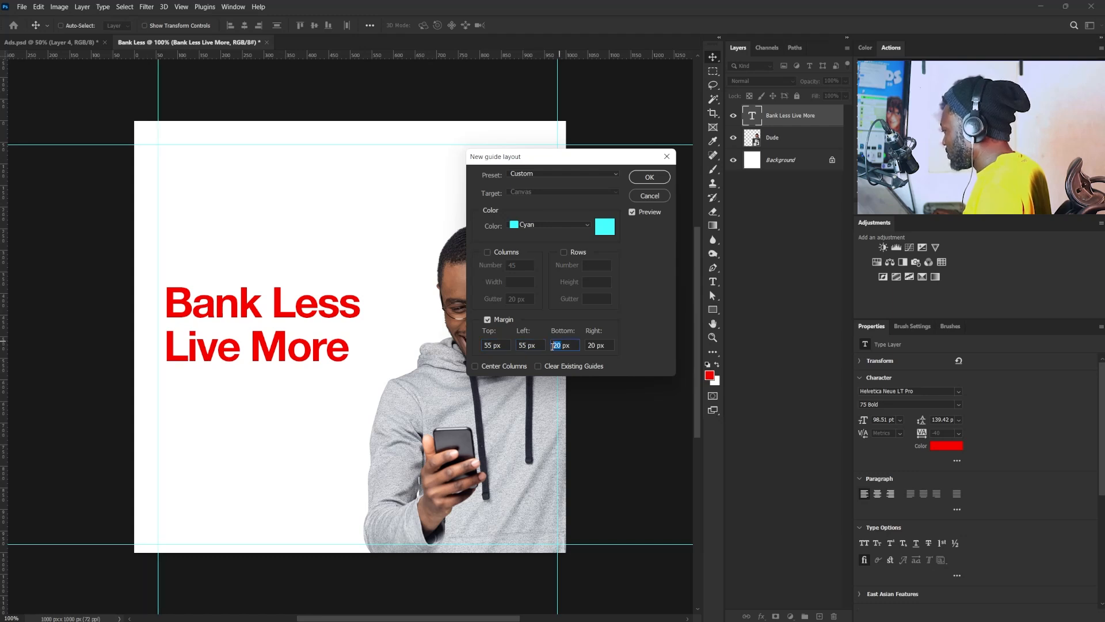
type("55")
double_click(592, 345)
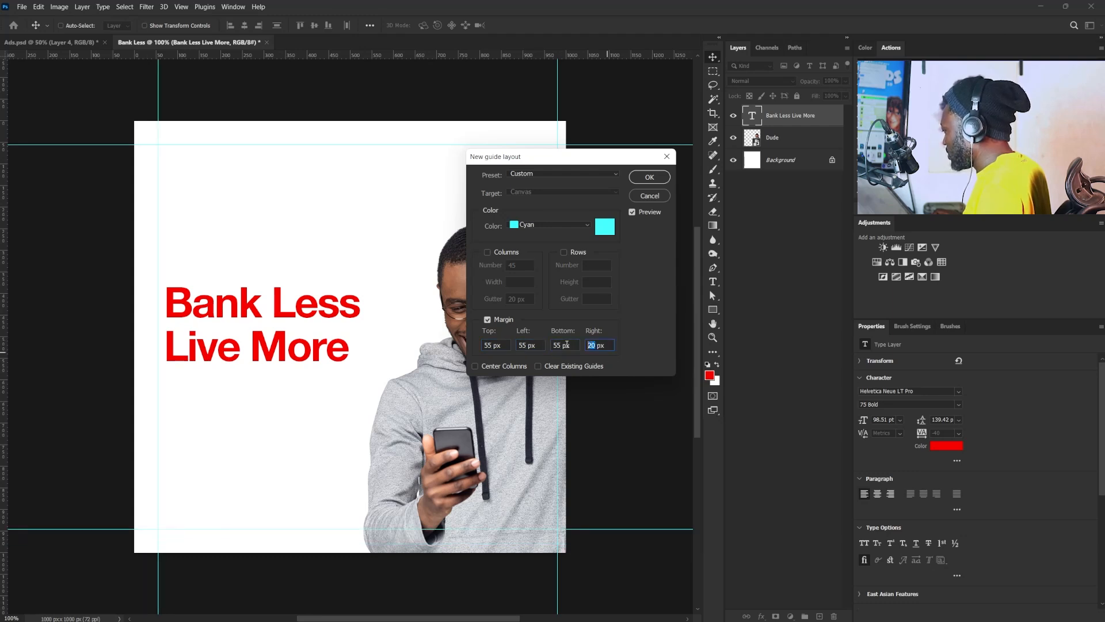
type("55")
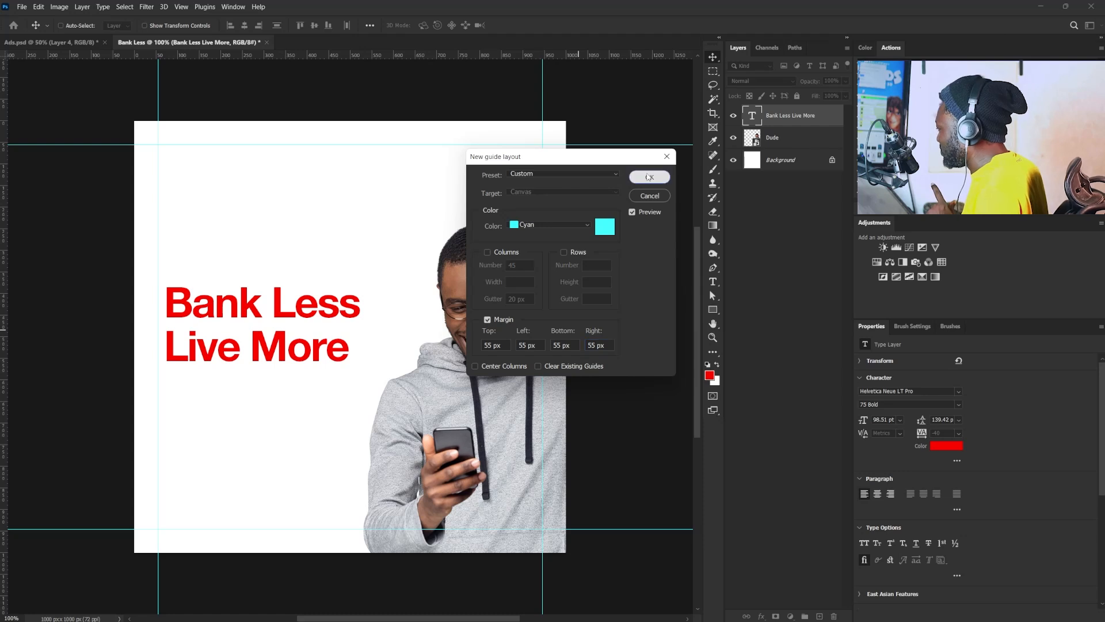
left_click(647, 176)
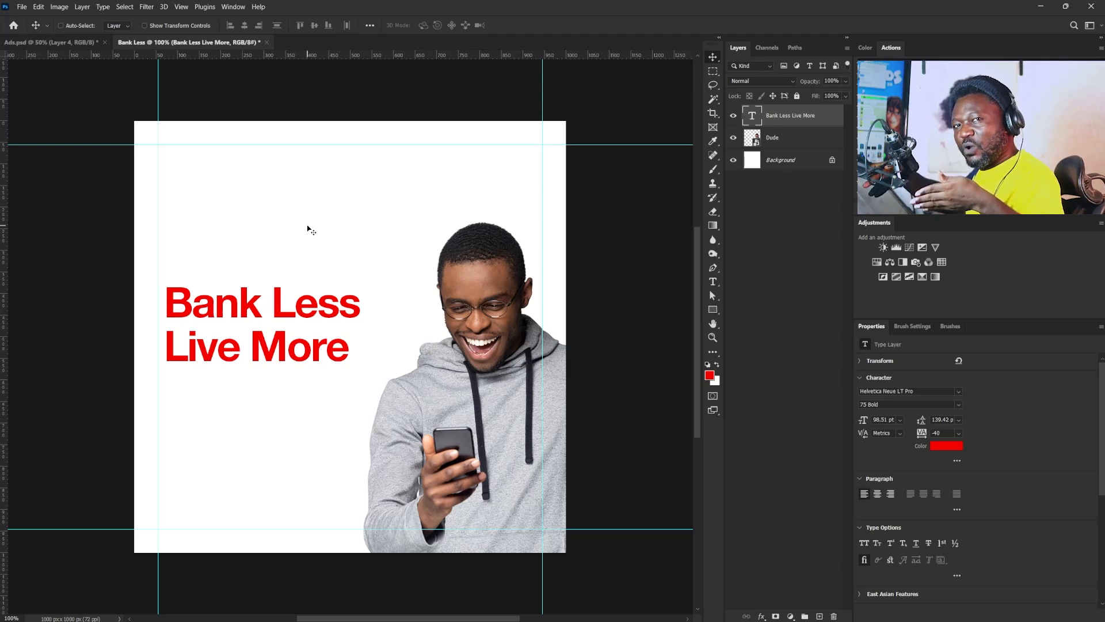
- Align the headline's left edge with the left margin guide and scale it up to about 115%
left_click_drag(332, 300, 325, 316)
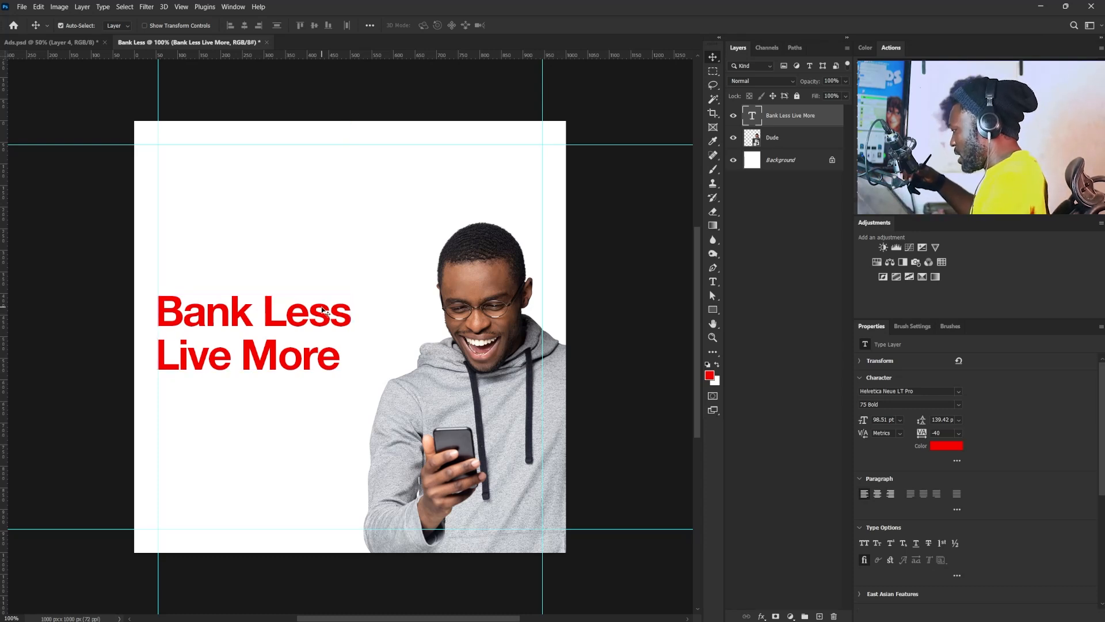
key("ctrl+t")
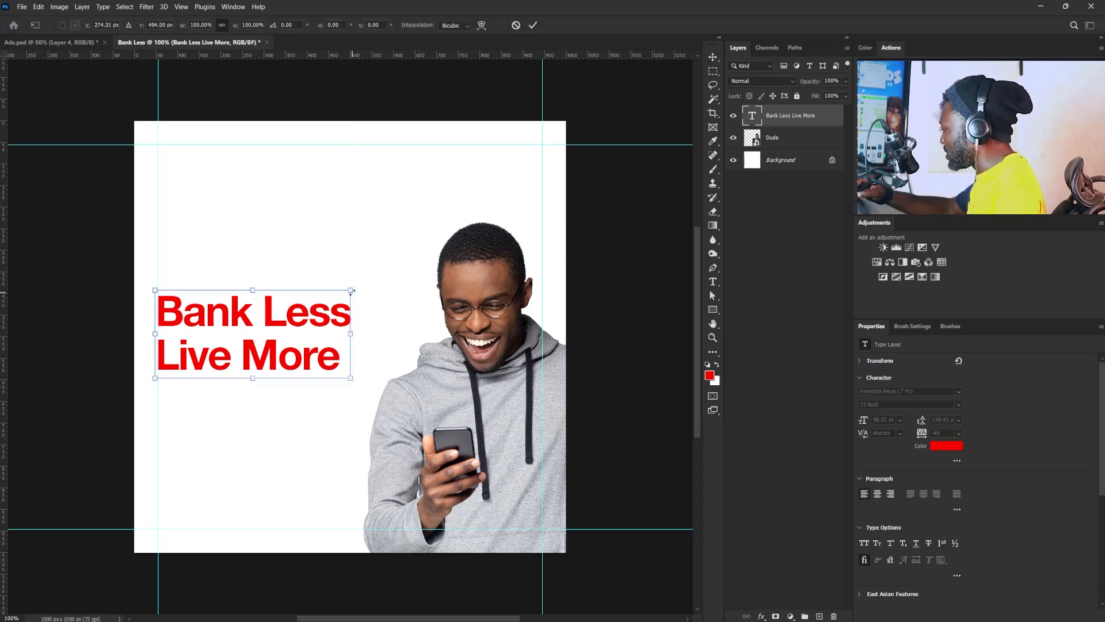
left_click_drag(353, 289, 377, 273)
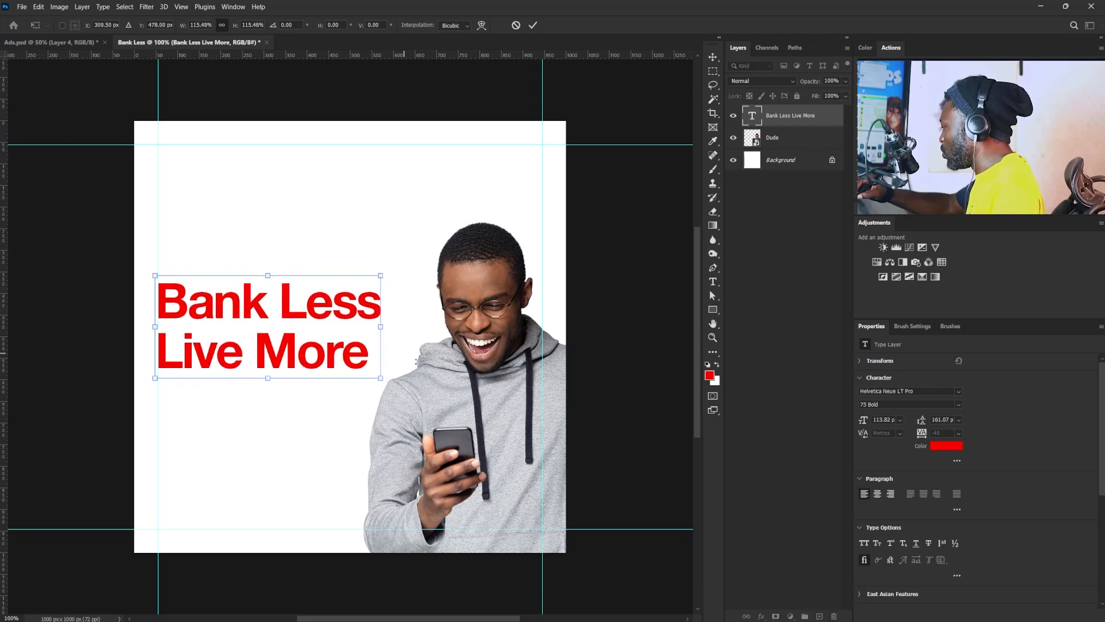
key("Return")
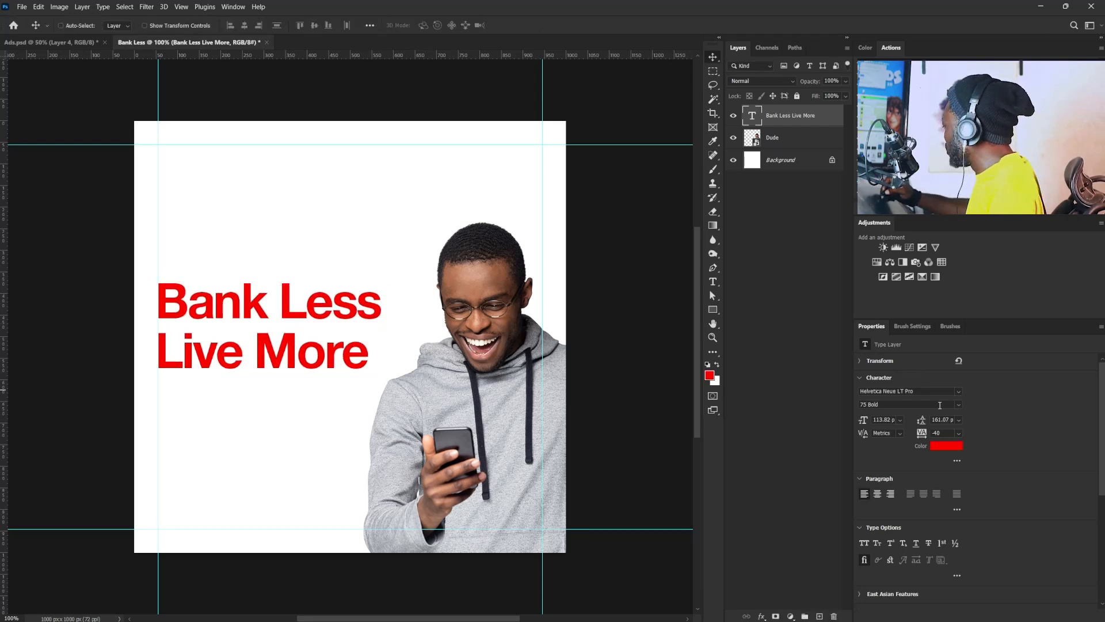
- Tighten the headline's leading to 155 pt
left_click(947, 421)
type("160")
key("Return")
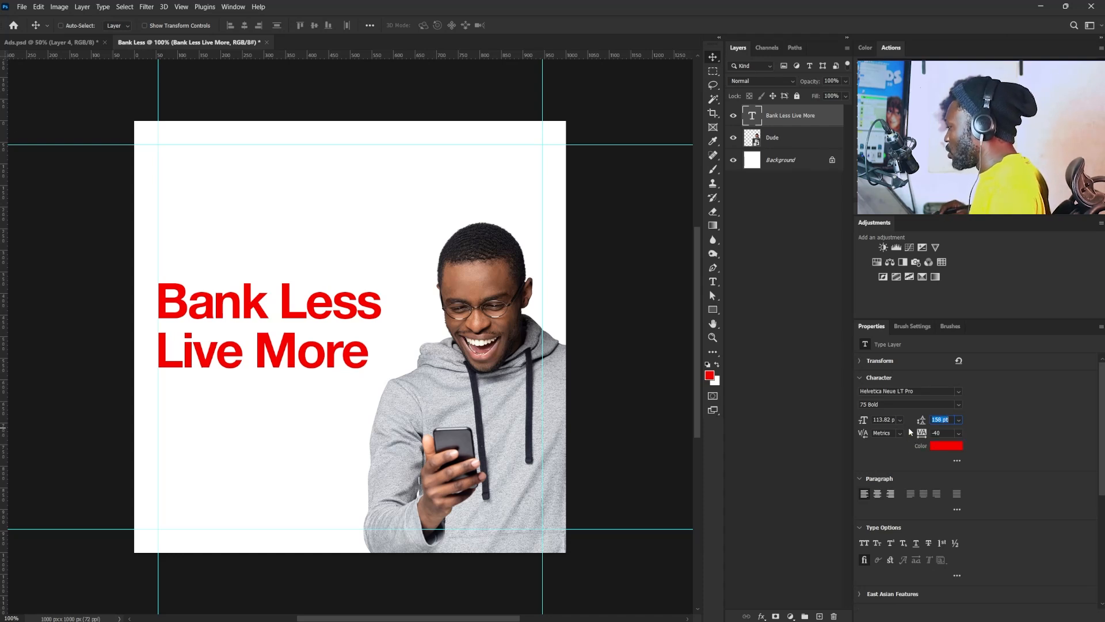
type("154")
key("Return")
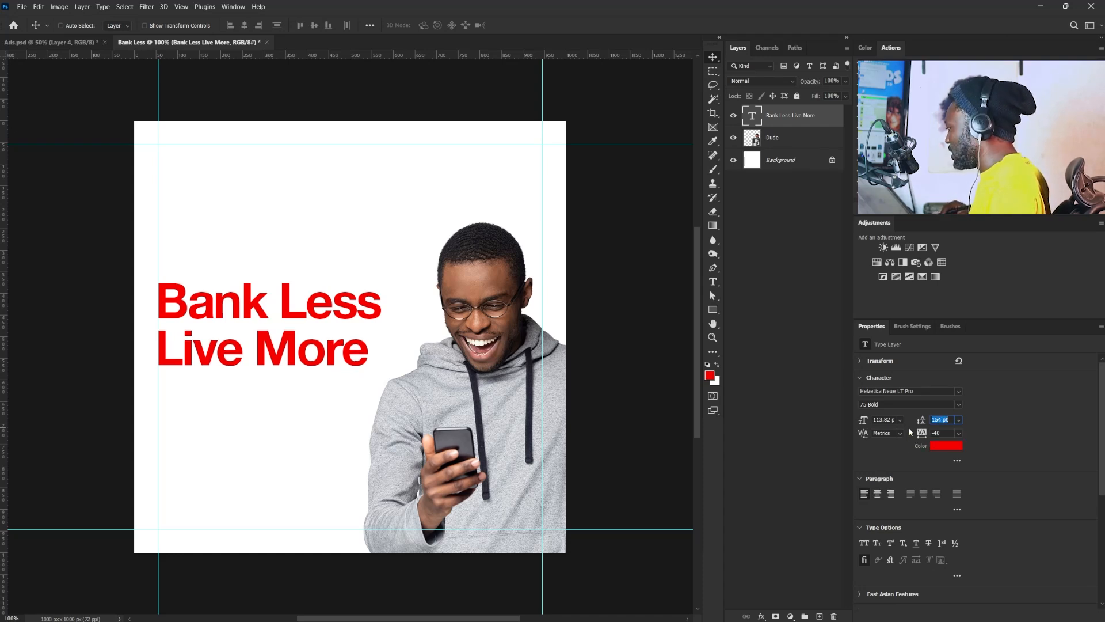
key("Up")
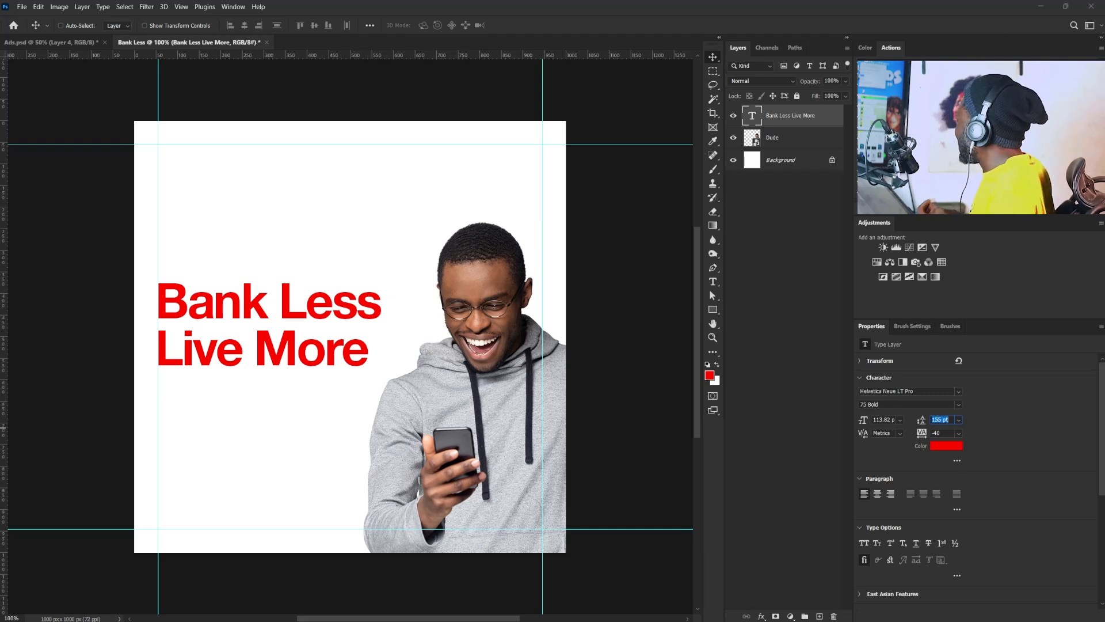
key("Return")
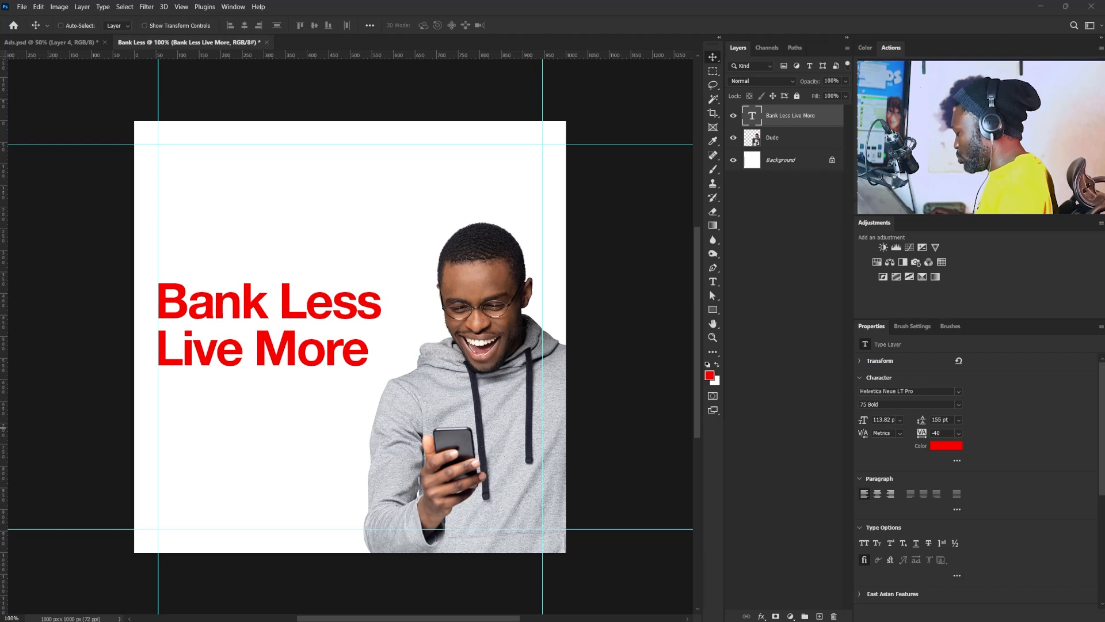
- Add a text layer below the headline and paste "No queues. No paperwork." on two lines
left_click(718, 285)
left_click(205, 432)
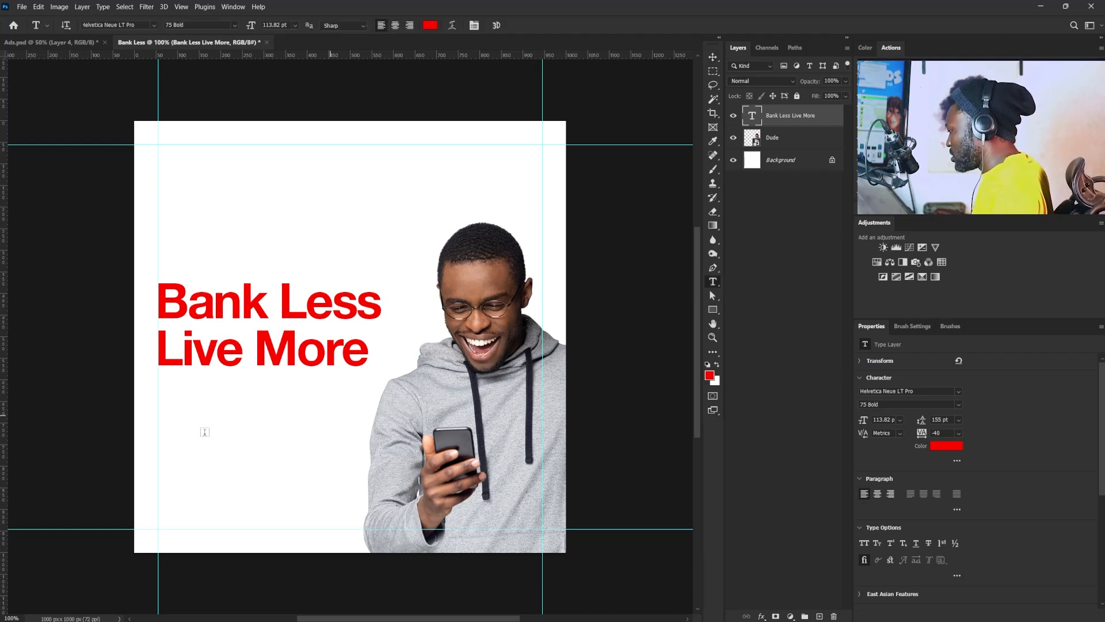
type("No queues. No paperwork.")
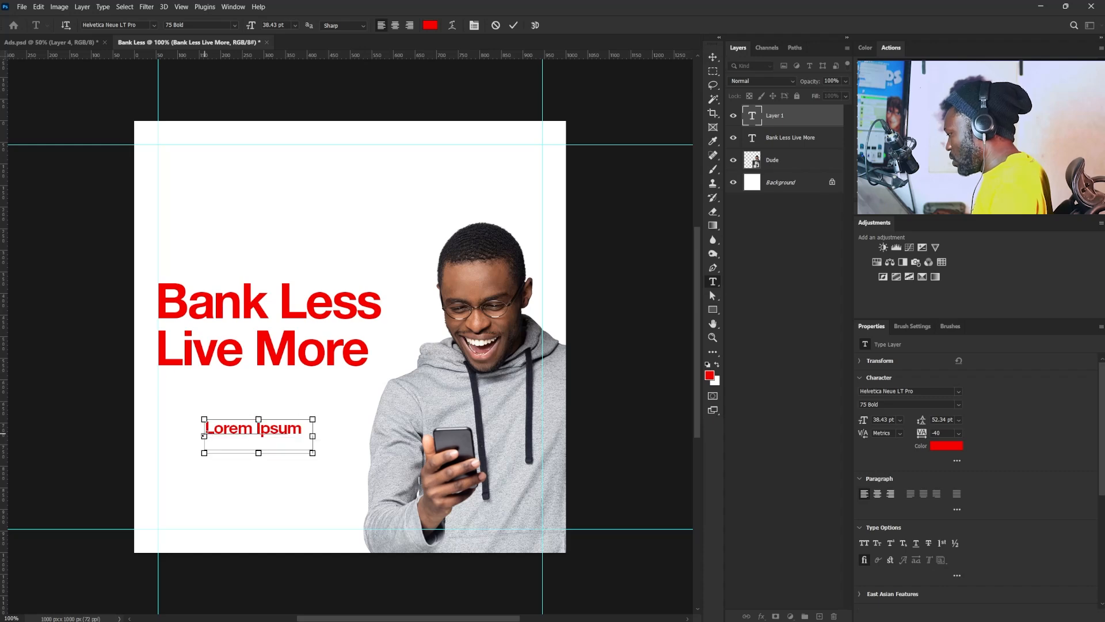
left_click(716, 60)
- Check the supporting text in the Ads.psd reference, and align "No queues. No paperwork." with the left margin guide below the headline
left_click(95, 42)
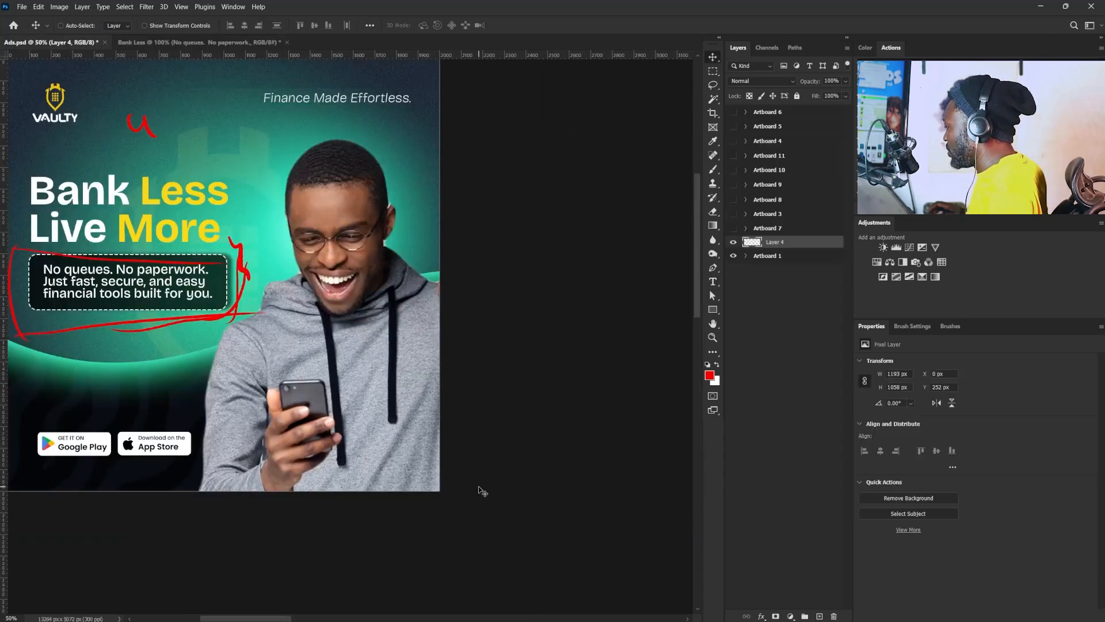
left_click_drag(129, 379, 280, 448)
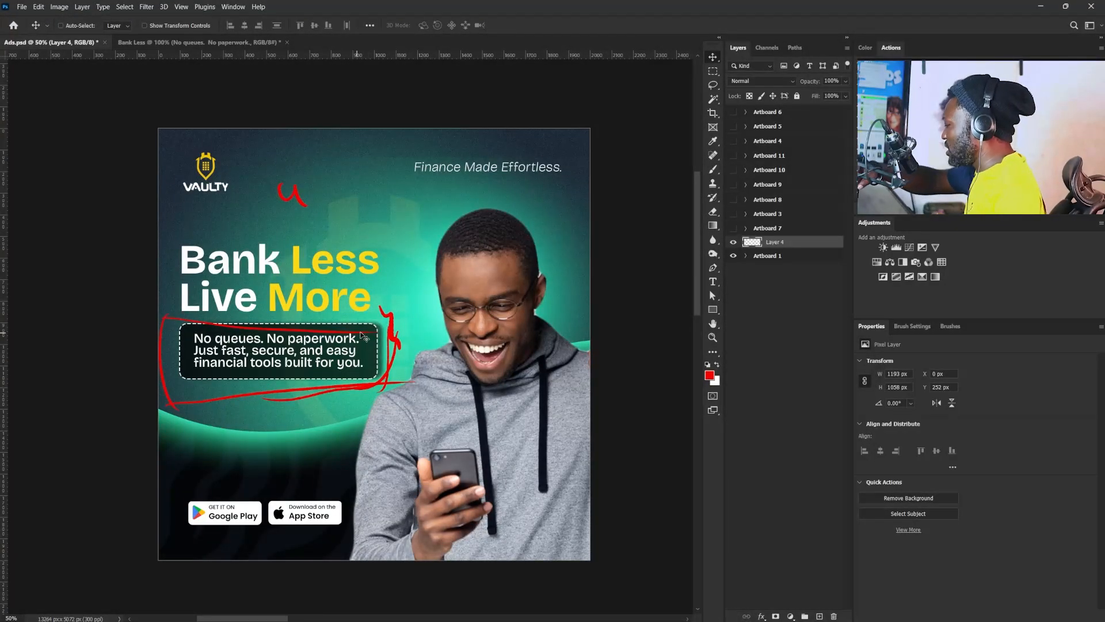
left_click(199, 44)
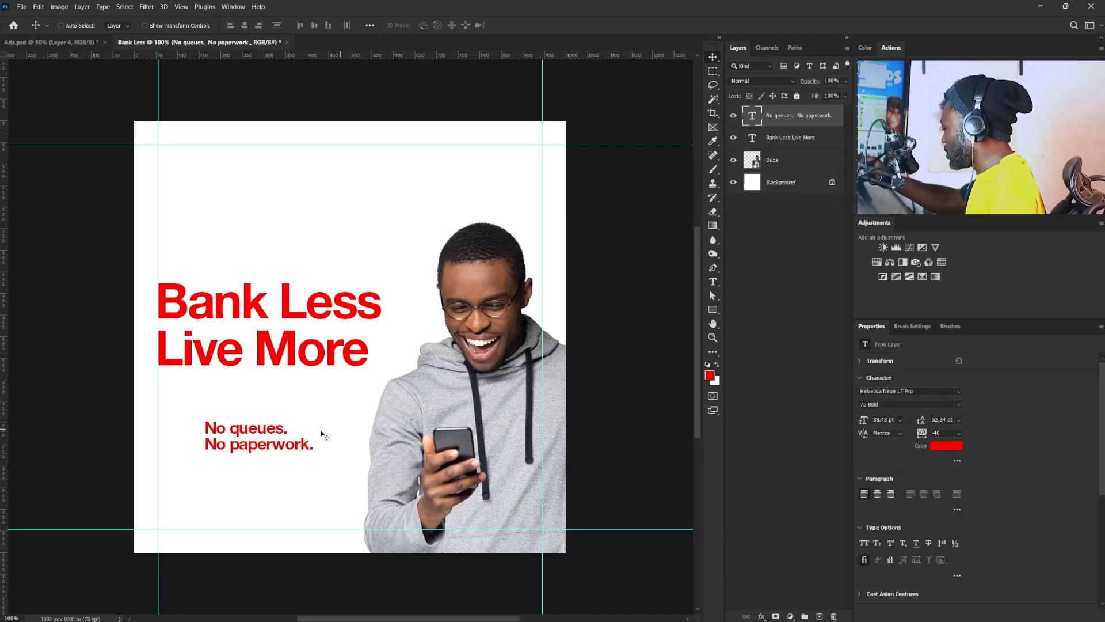
left_click_drag(293, 436, 246, 425)
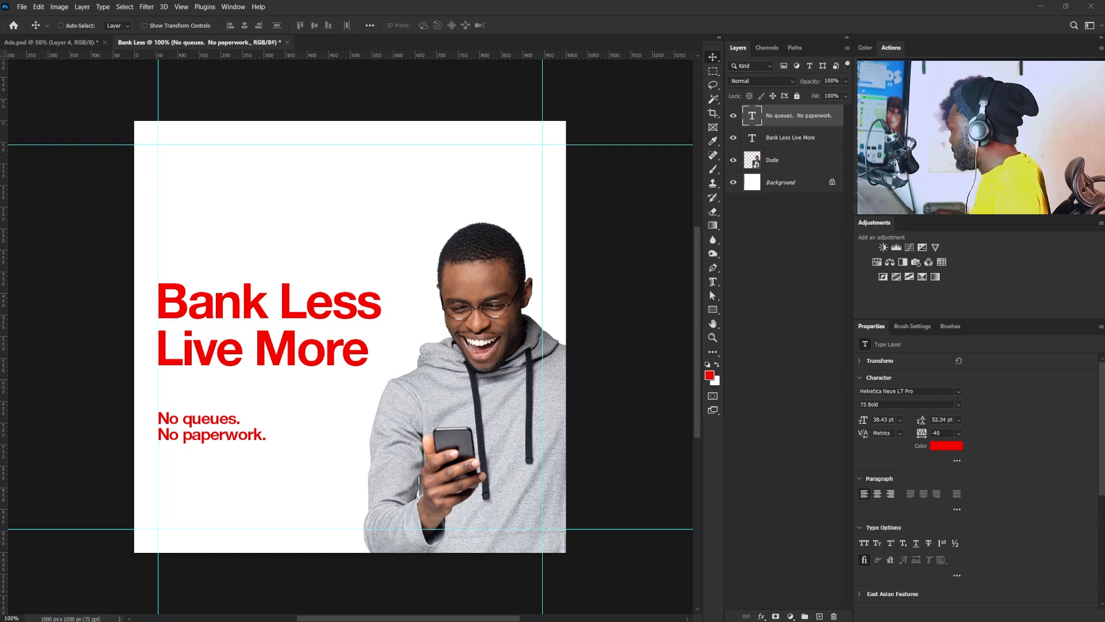
- Add a text layer under "No paperwork." reading "Just fast, secure, and easy financial tools built for you." on two lines
left_click(713, 282)
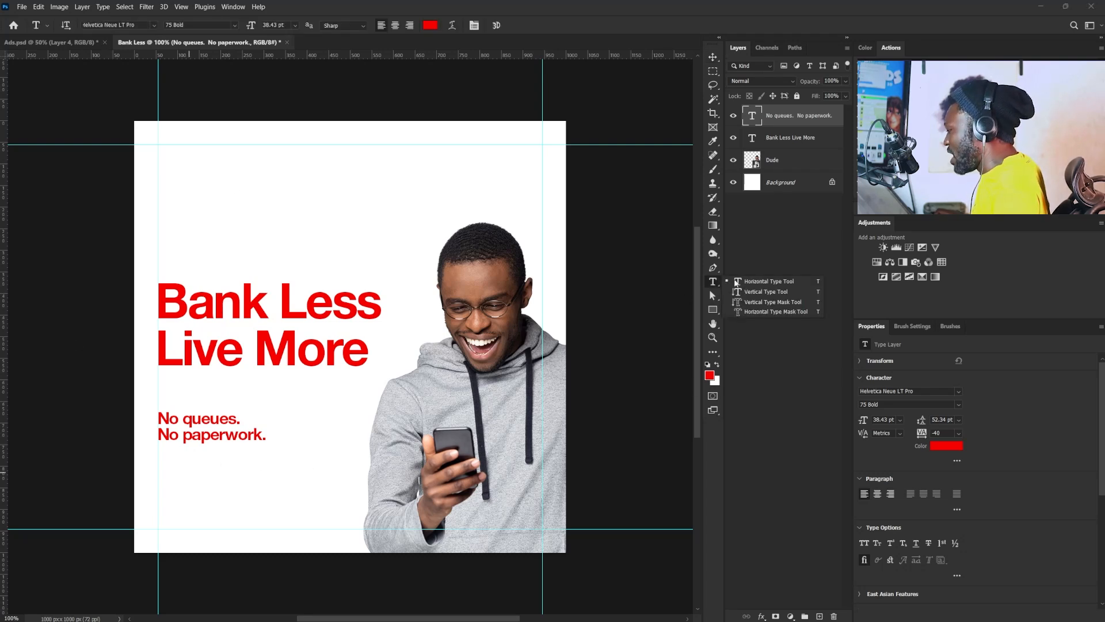
left_click(173, 470)
left_click(173, 471)
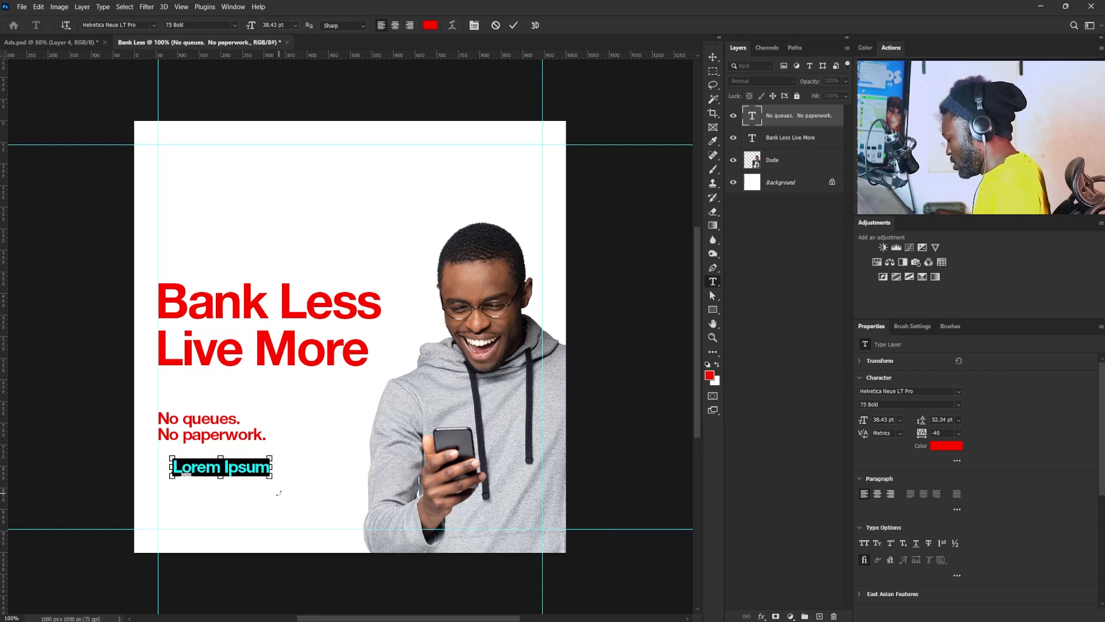
type("Just fast, secure, and easy")
key("Return")
type("financial tools built for you.")
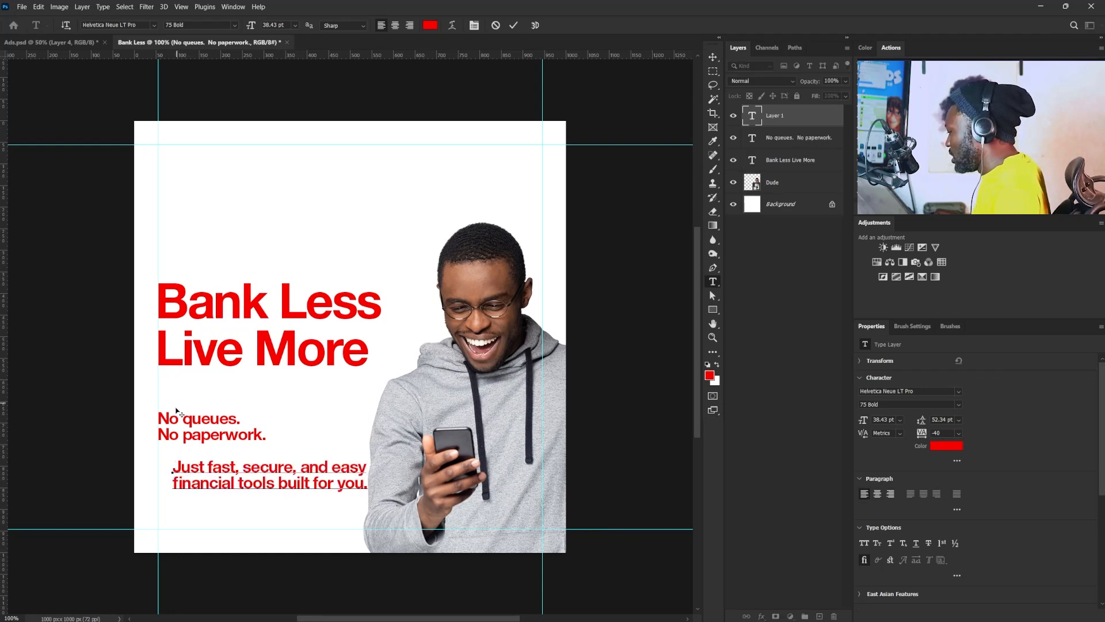
left_click(713, 57)
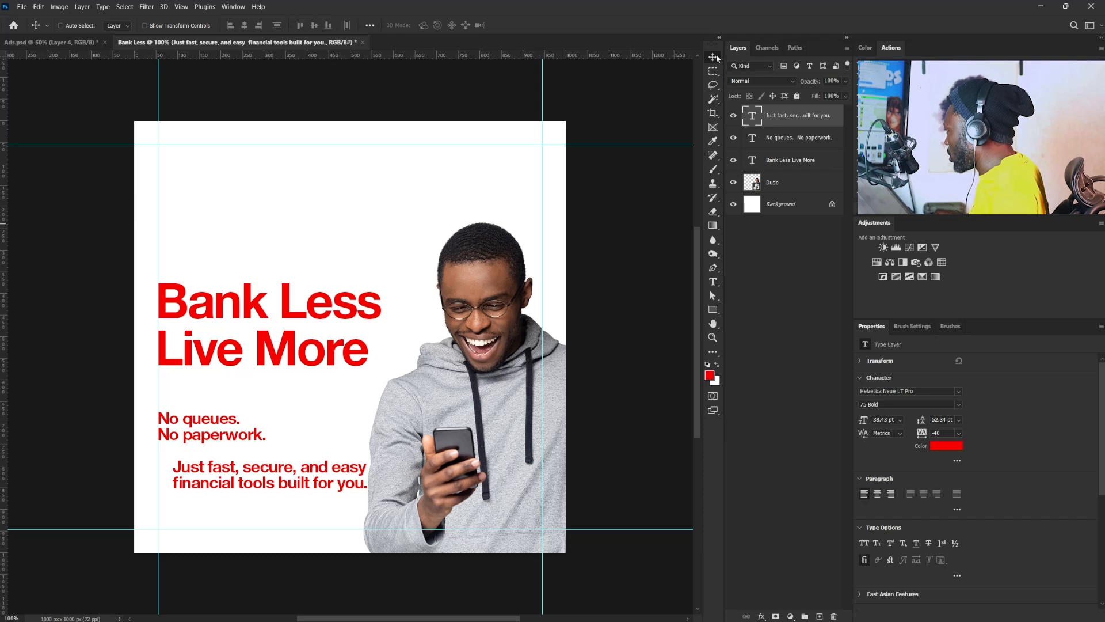
- Shrink the "Just fast, secure, and easy" text to about 24 pt, set its tracking to 0, and place it just under "No paperwork."
key("ctrl+t")
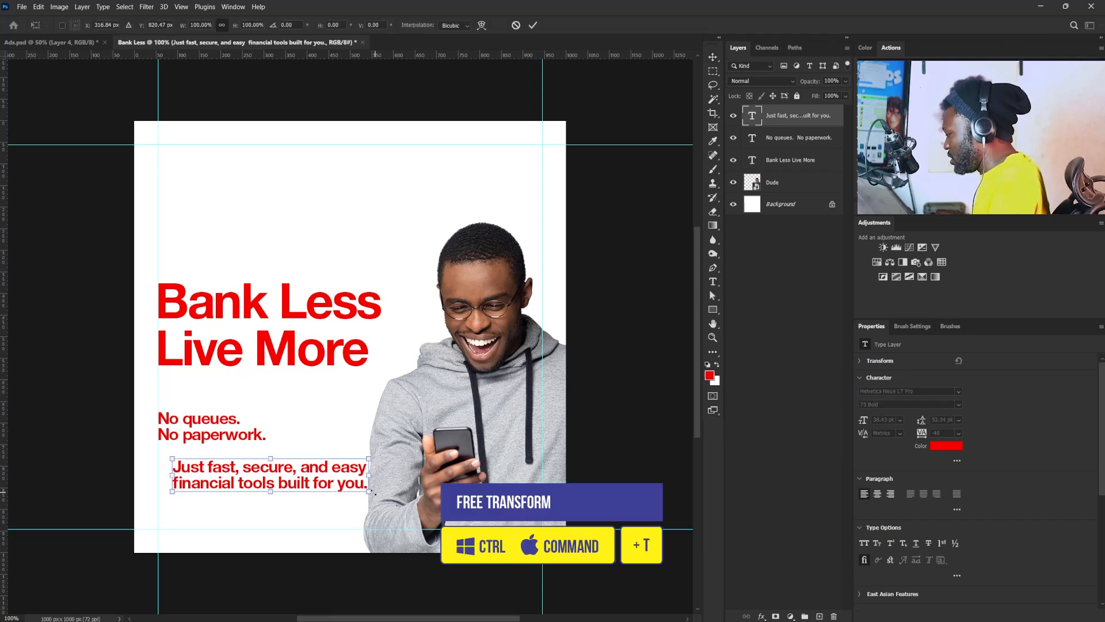
left_click_drag(368, 491, 263, 438)
key("Return")
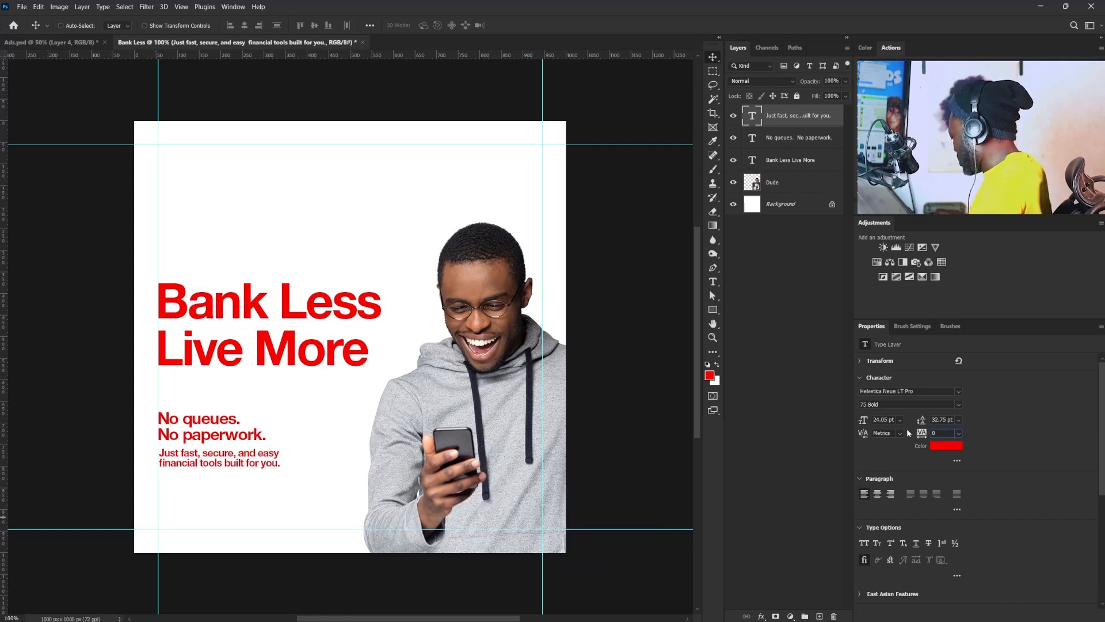
left_click_drag(251, 469, 251, 470)
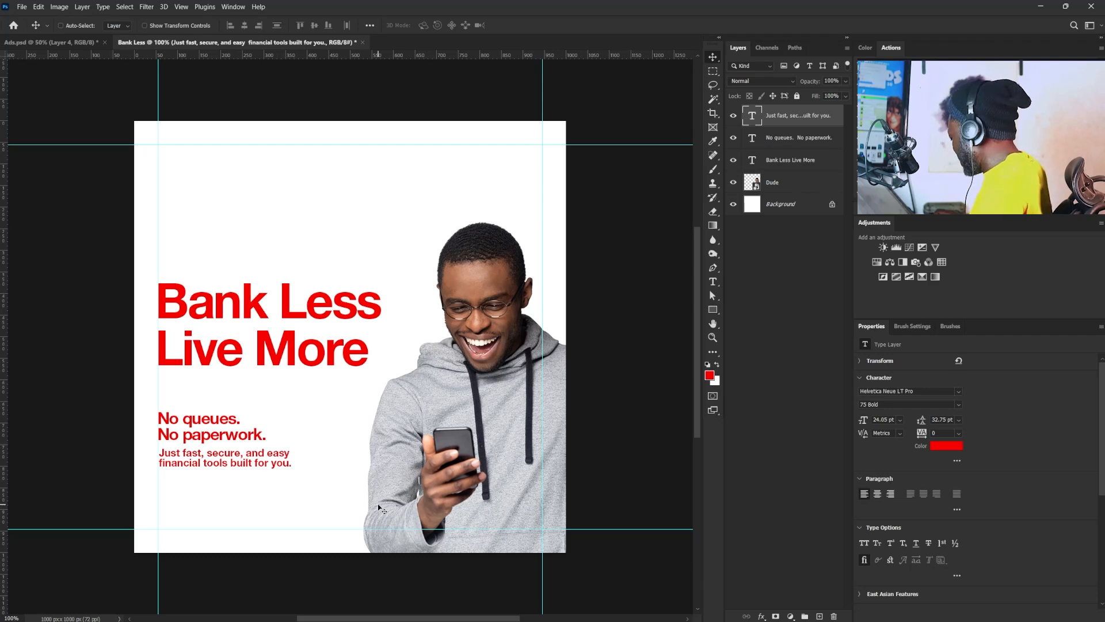
key("Down")
key("Down")
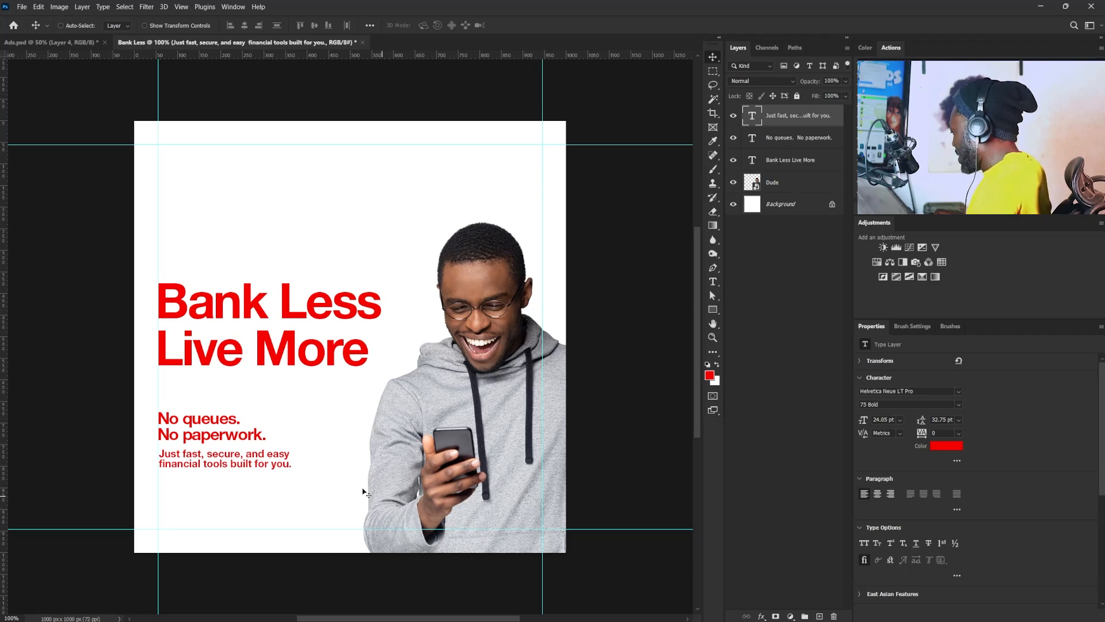
- Change the "Just fast, secure, and easy" text to the 55 Roman style with 33 pt leading
left_click(958, 403)
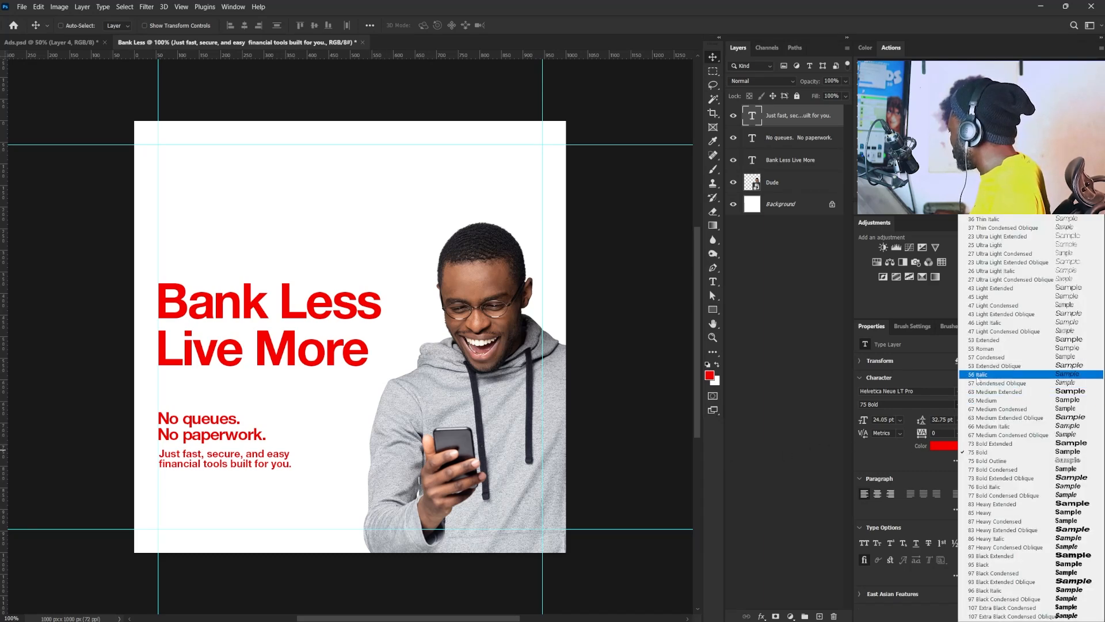
left_click(979, 348)
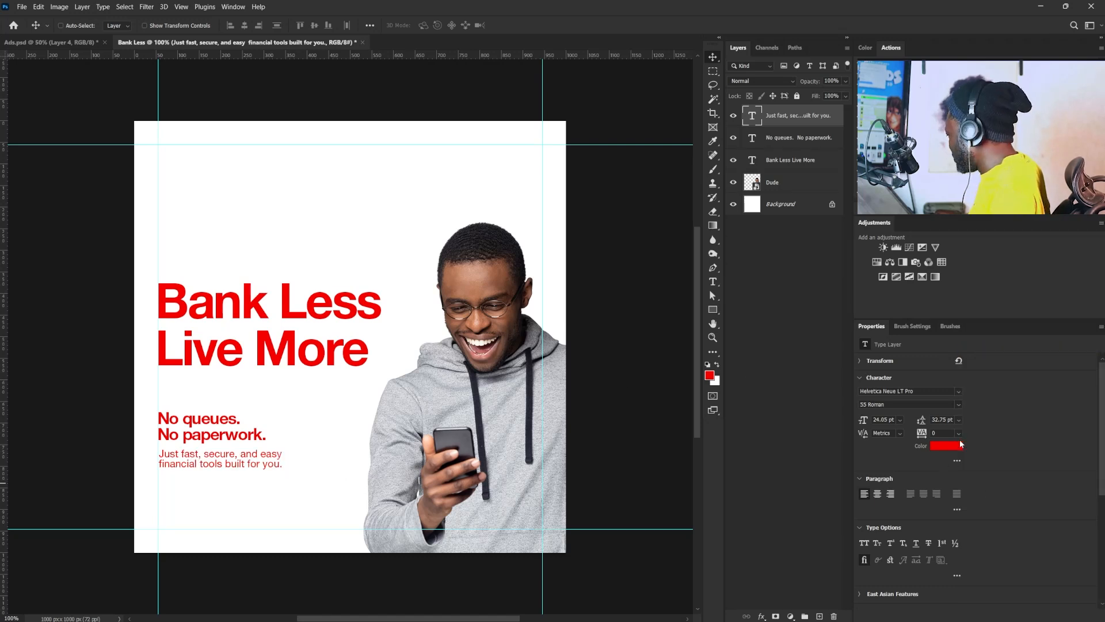
double_click(933, 419)
type("33")
key("Return")
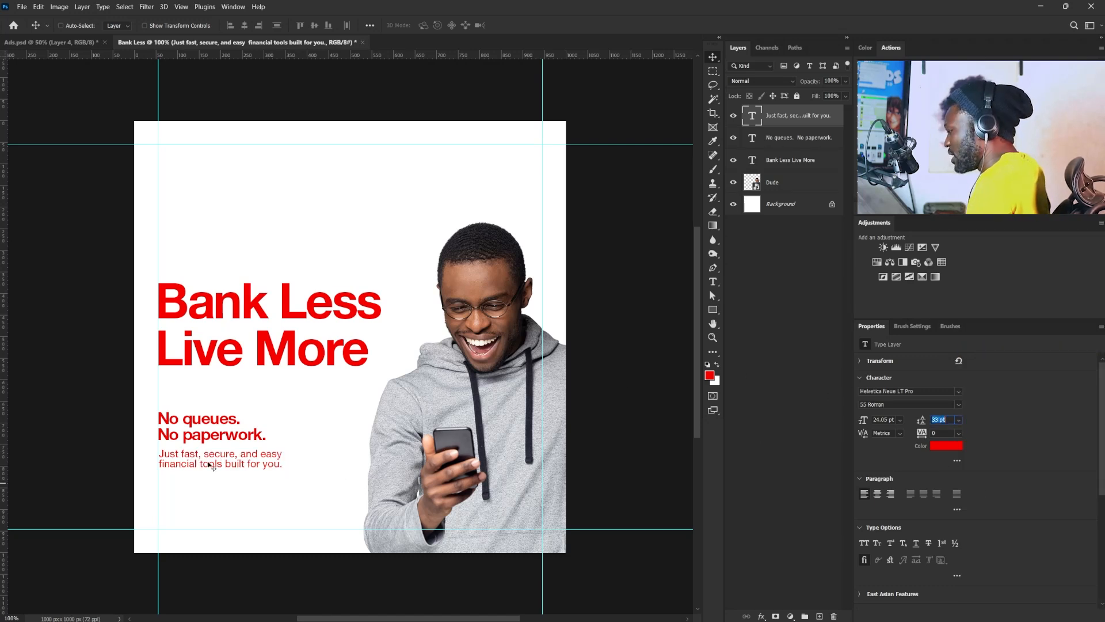
- Set the "Just fast, secure, and easy" text's leading to 38 pt and nudge it onto the left margin guide, slightly closer to "No paperwork."
key("Up")
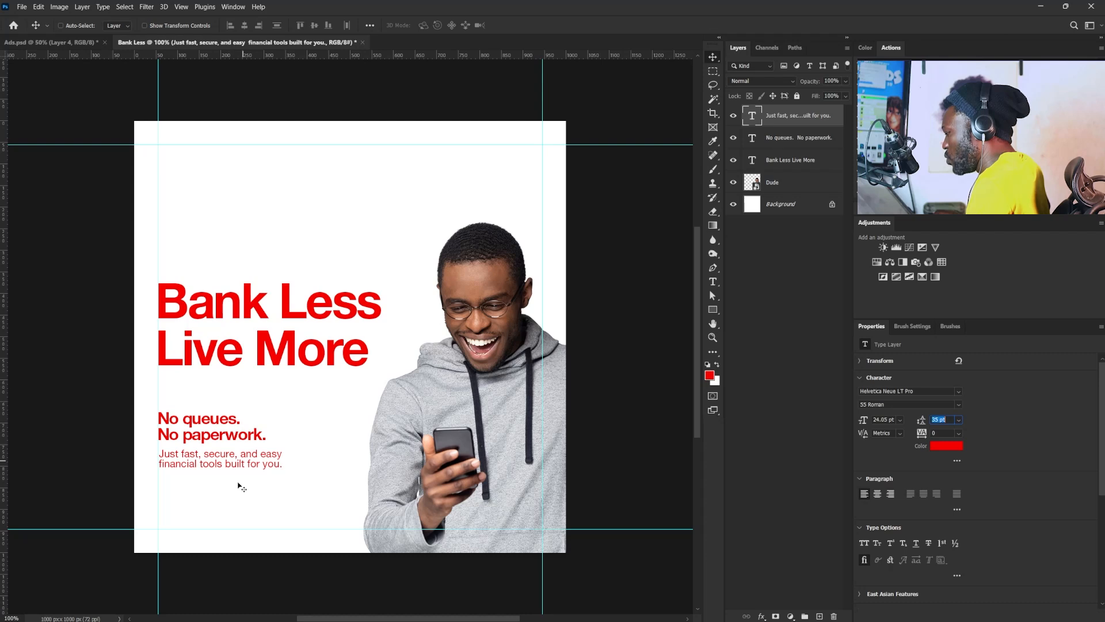
key("Up")
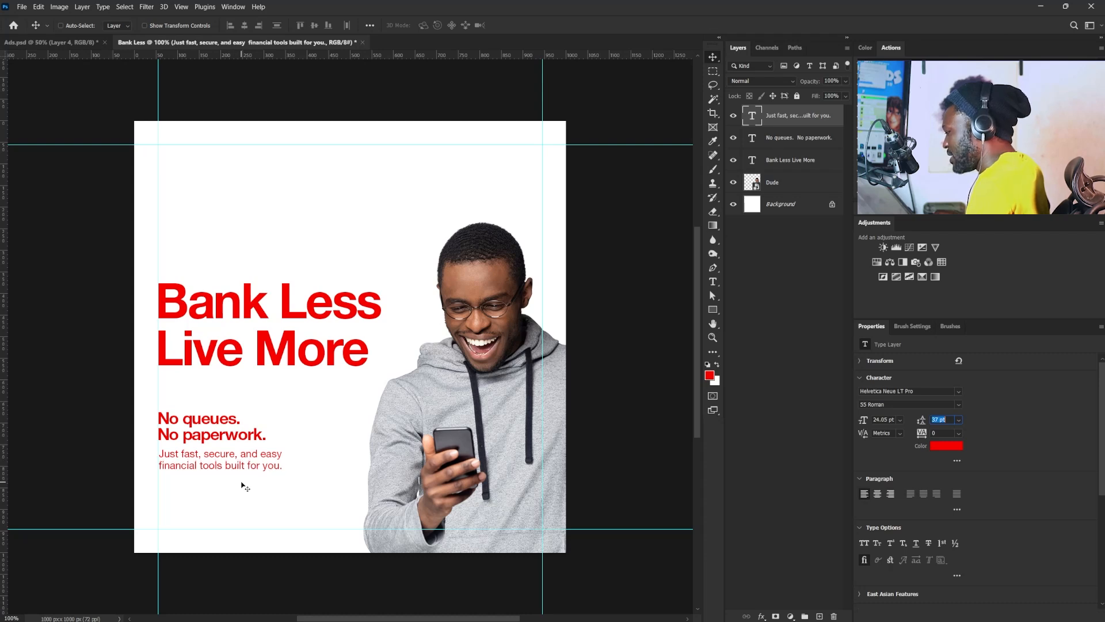
key("Up")
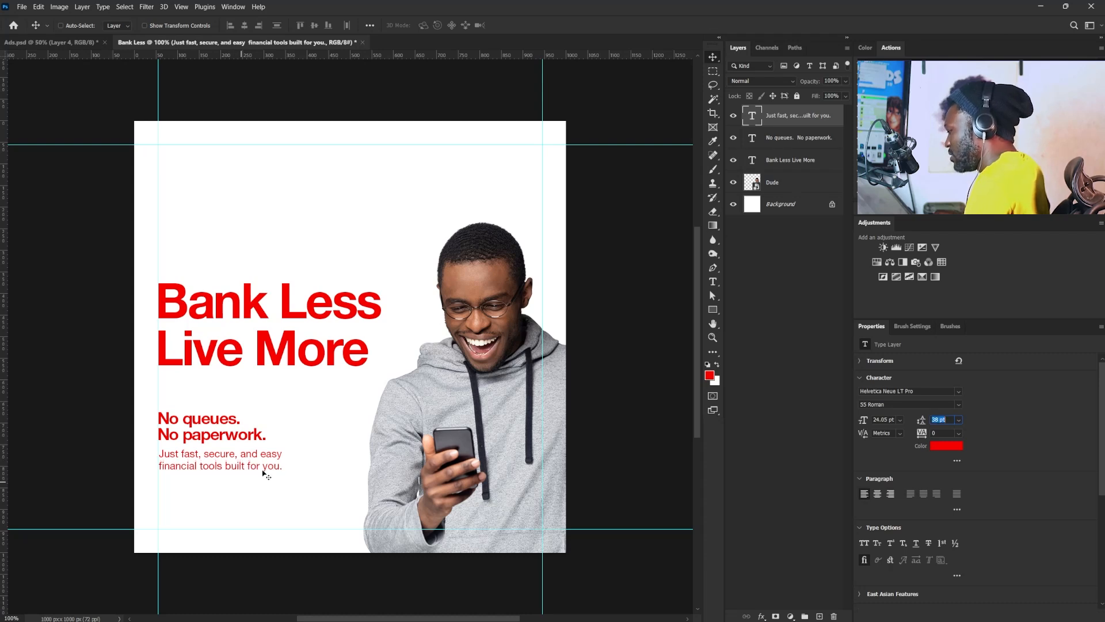
key("Return")
key("Left")
key("Left")
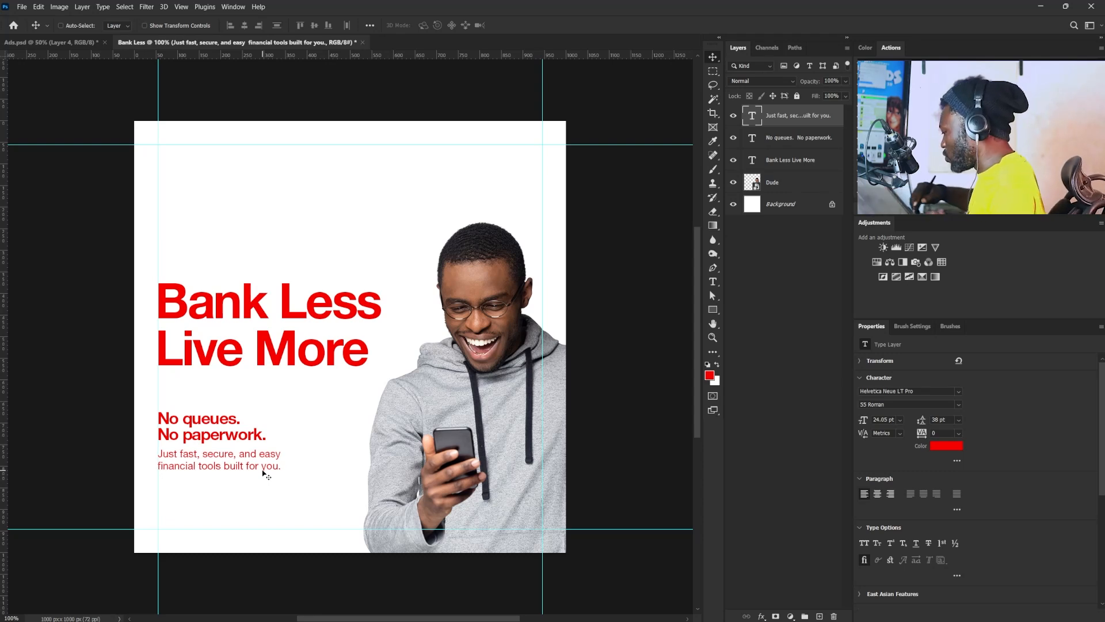
key("Up")
key("Up")
key("Up")
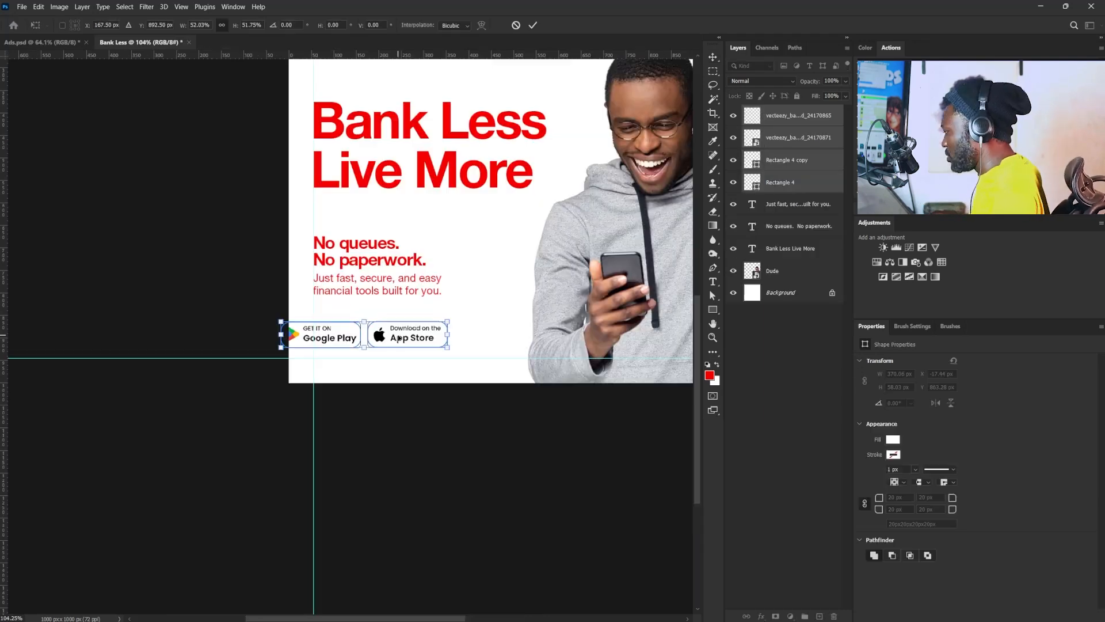
- Fit the Google Play and App Store badges at the lower-left margin guides, about 371 px wide, and move both supporting texts down closer to them
left_click_drag(403, 340, 426, 348)
key("Return")
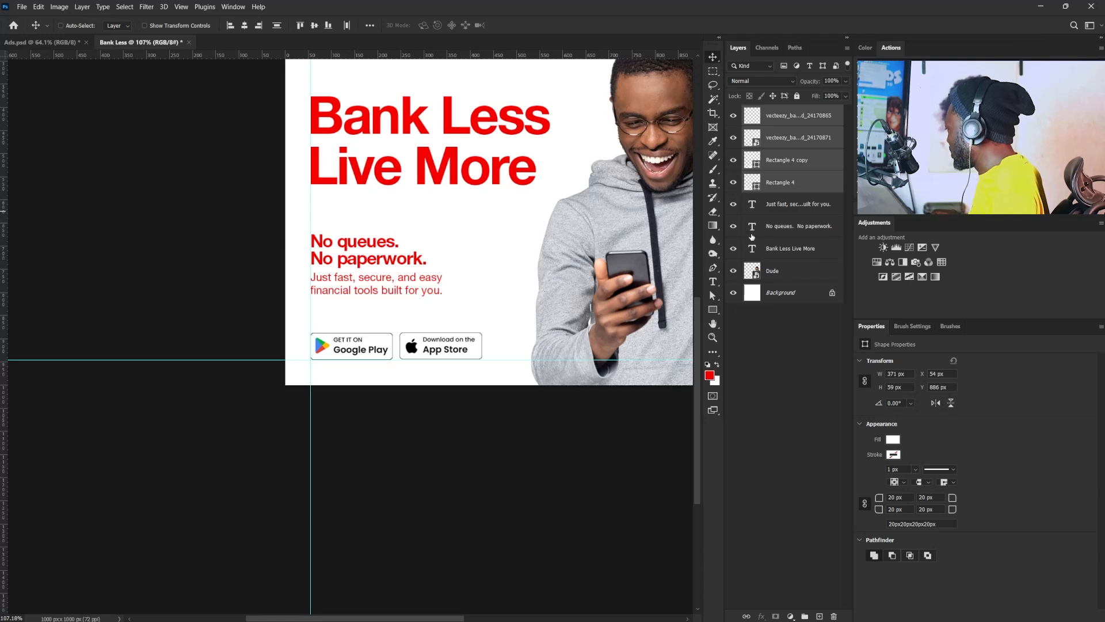
left_click(787, 229)
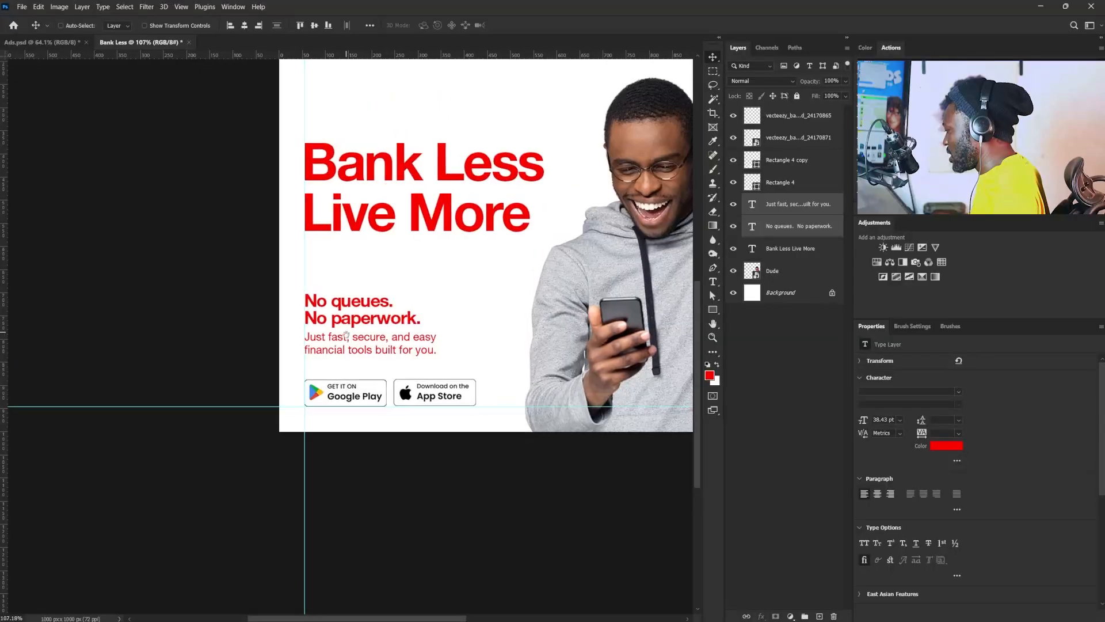
scroll(379, 349, "up", 3)
scroll(378, 349, "up", 1)
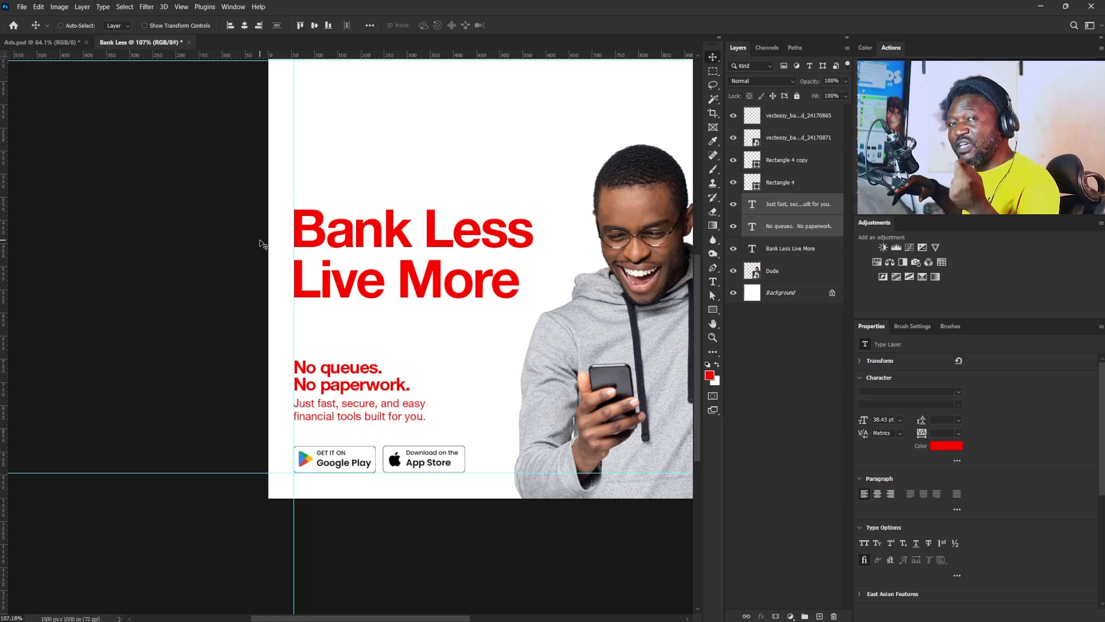
- Move the "Bank Less Live More" headline down closer to the supporting text, keeping it on the left margin guide
right_click(402, 295)
left_click(406, 298)
left_click_drag(403, 297, 400, 315)
mouse_move(441, 265)
left_mouse_down()
mouse_move(409, 267)
mouse_move(429, 273)
left_mouse_up()
left_click_drag(452, 277, 427, 360)
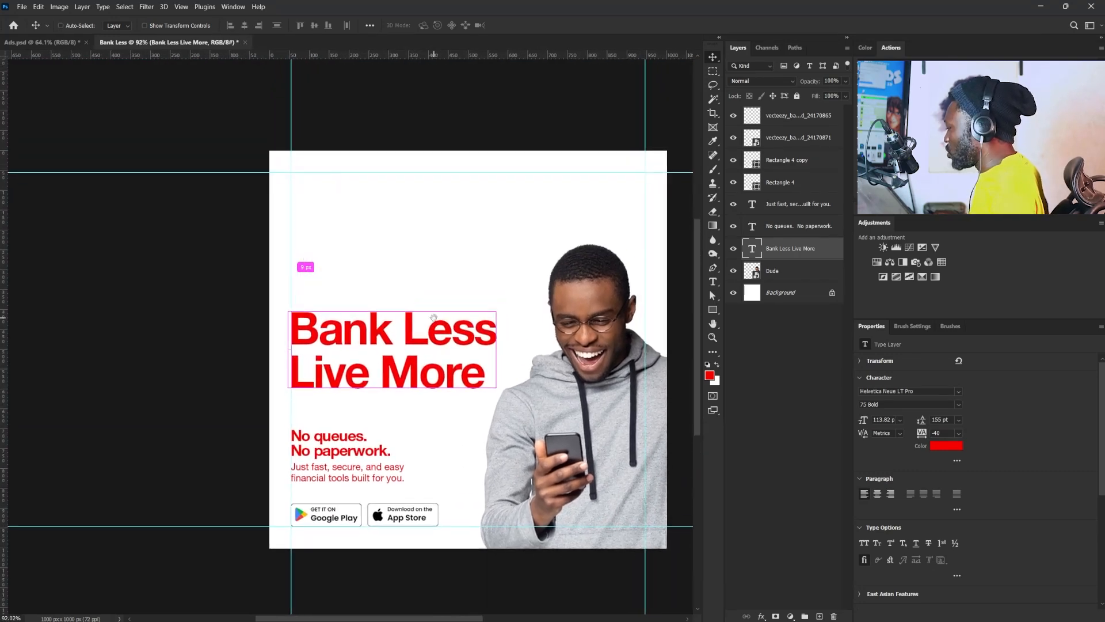
- Place the Vaulty logo and the small "Finance Made Effortless." tagline from Ads.psd along the top margin guide, with the tagline in 55 Roman
left_click(71, 43)
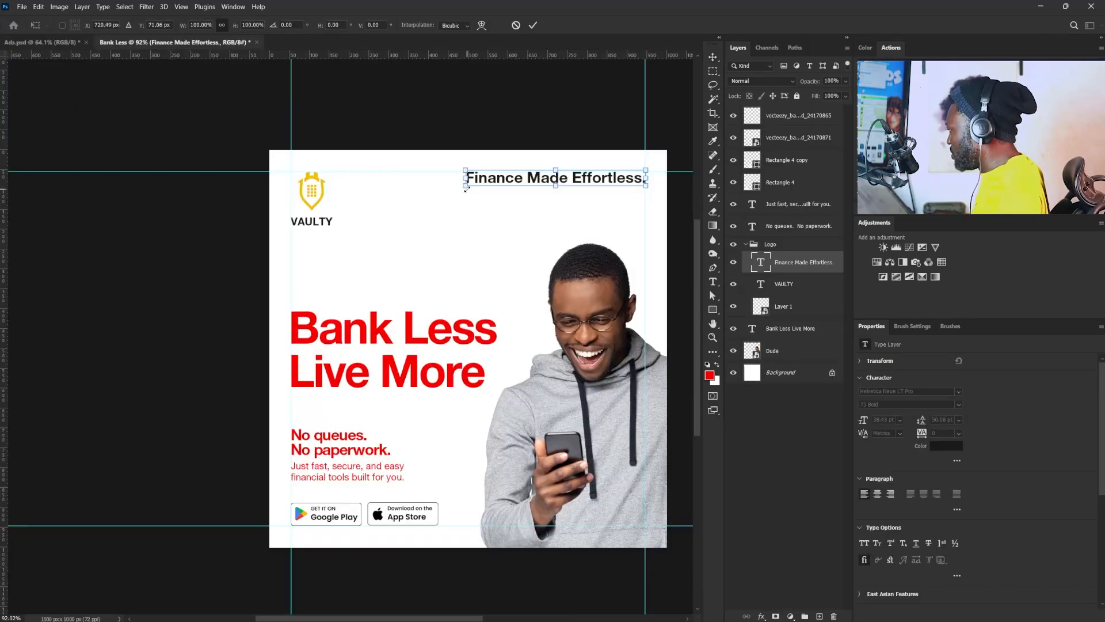
left_click_drag(466, 190, 544, 172)
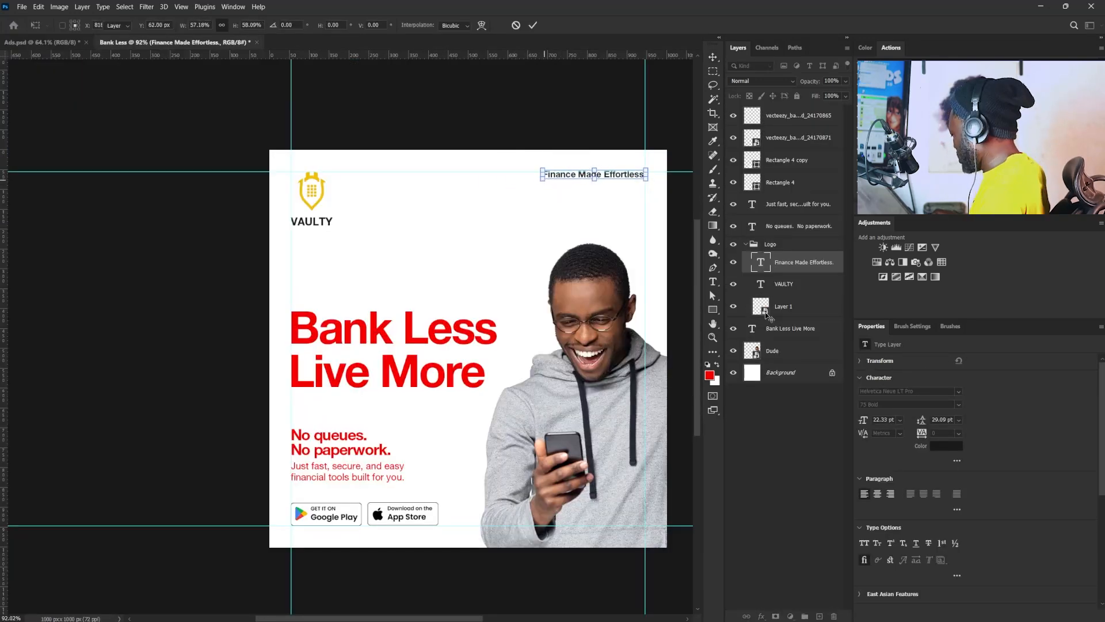
key("Return")
left_click(958, 404)
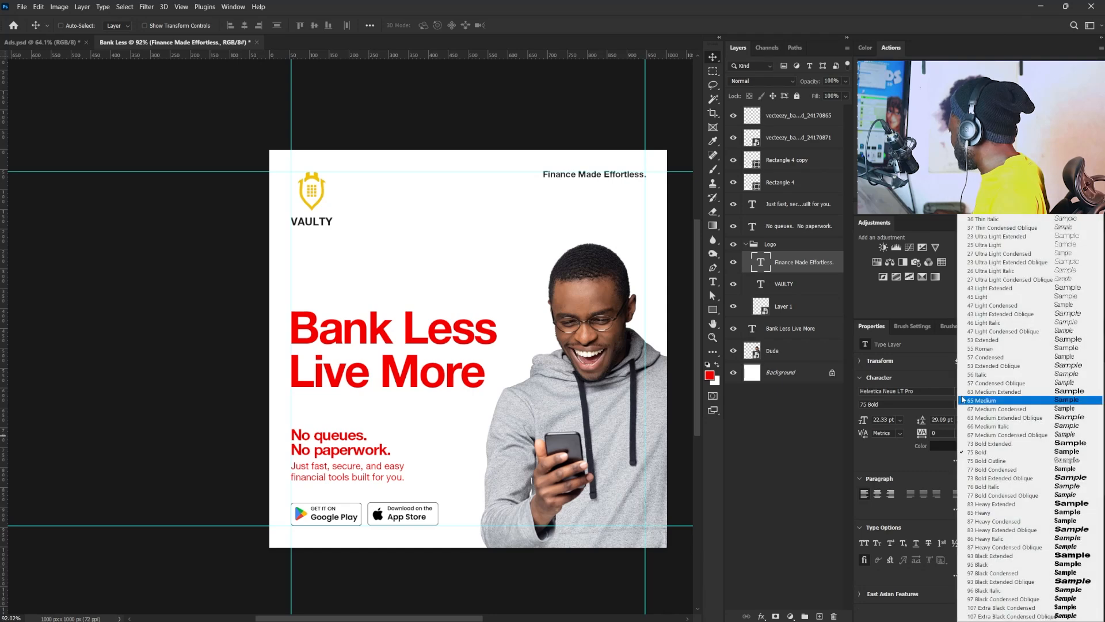
left_click(990, 350)
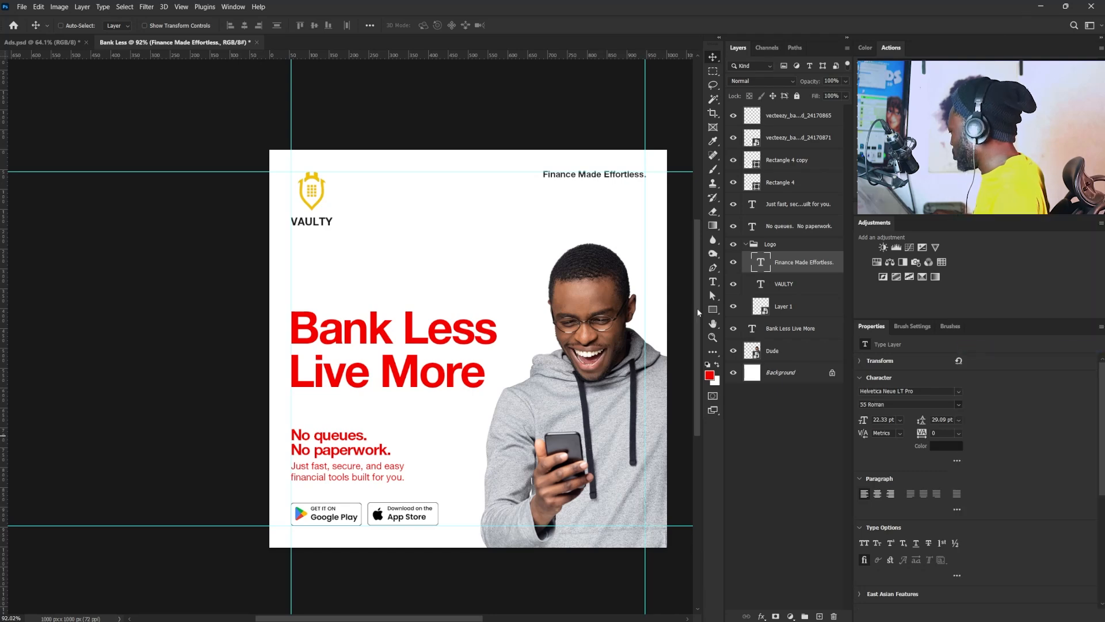
- Set the font size of the "Just fast, secure, and easy" text to exactly 24 pt
right_click(360, 477)
left_click(400, 483)
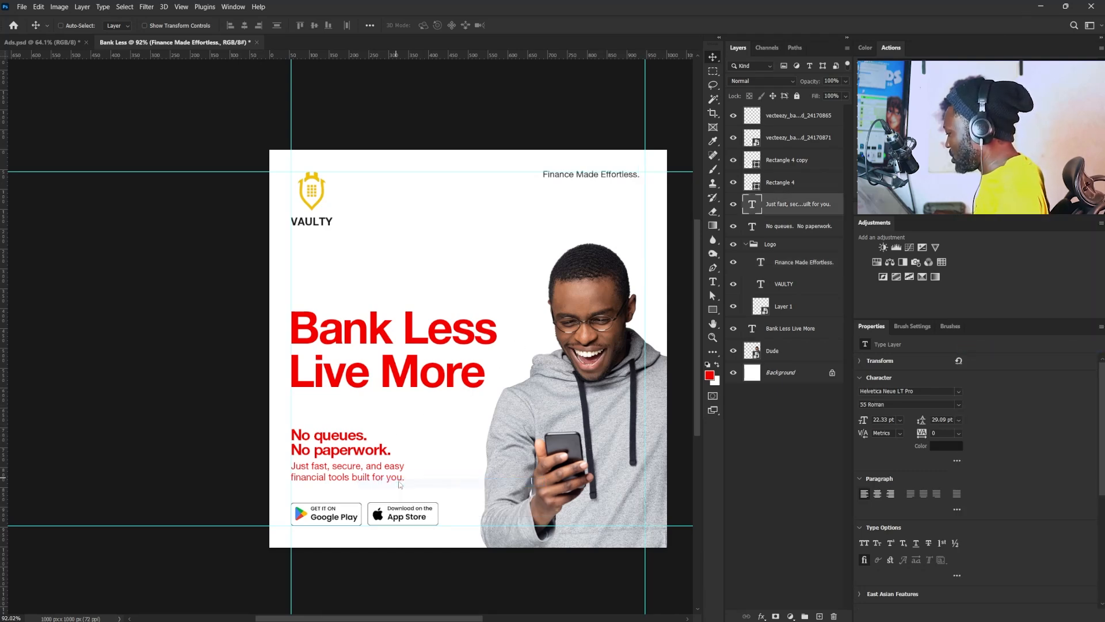
left_click(886, 419)
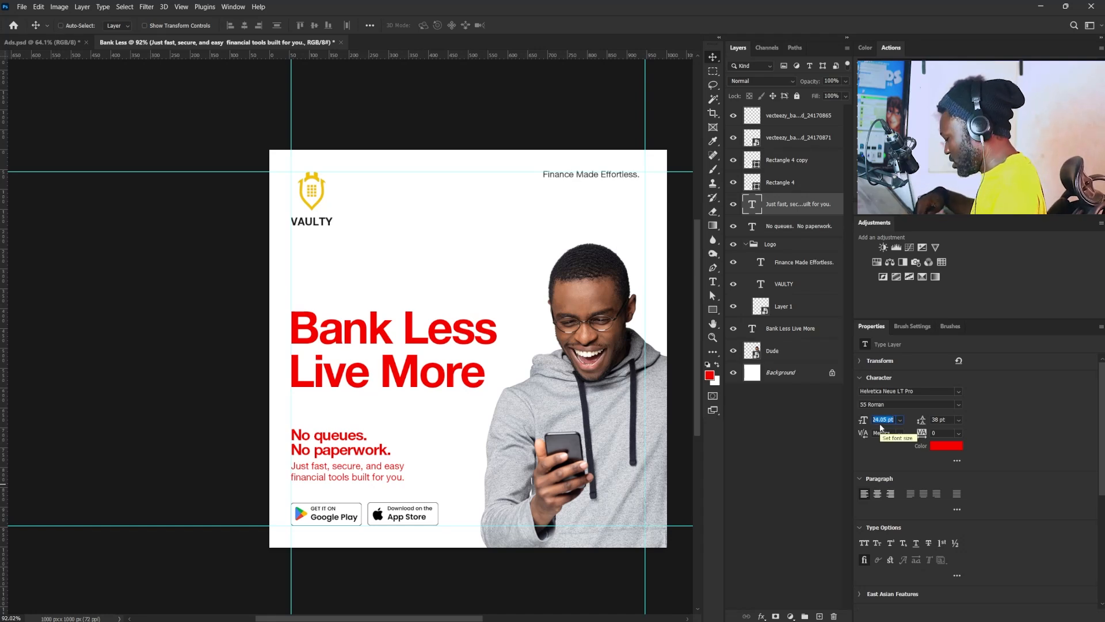
type("2")
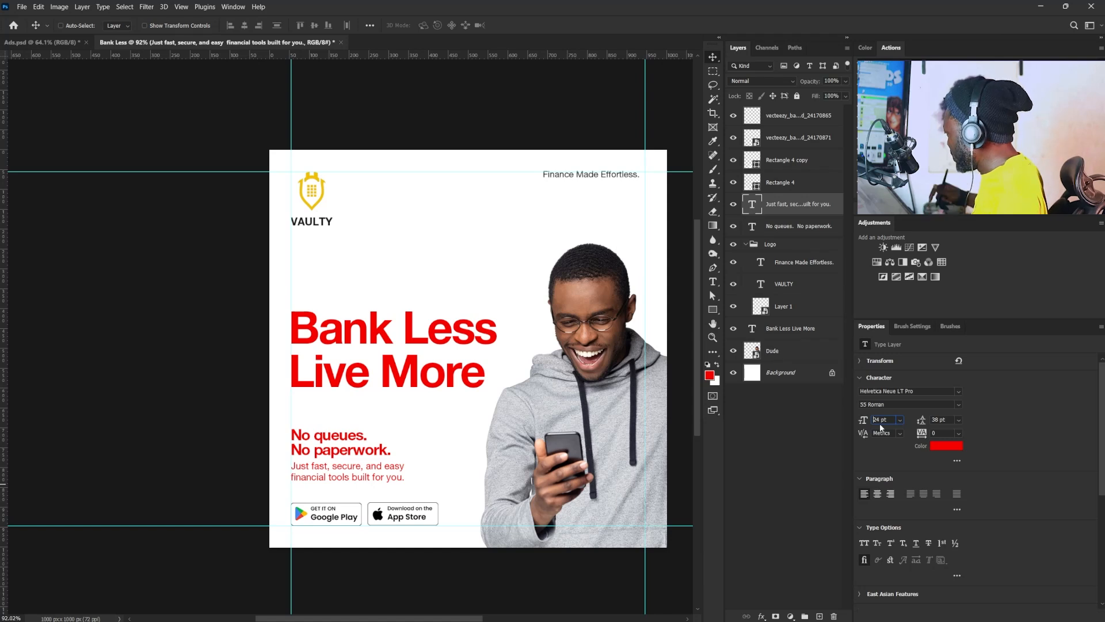
- Set the "Finance Made Effortless." tagline to 24 pt and nudge it down and left to fit inside the top and right margin guides
right_click(587, 179)
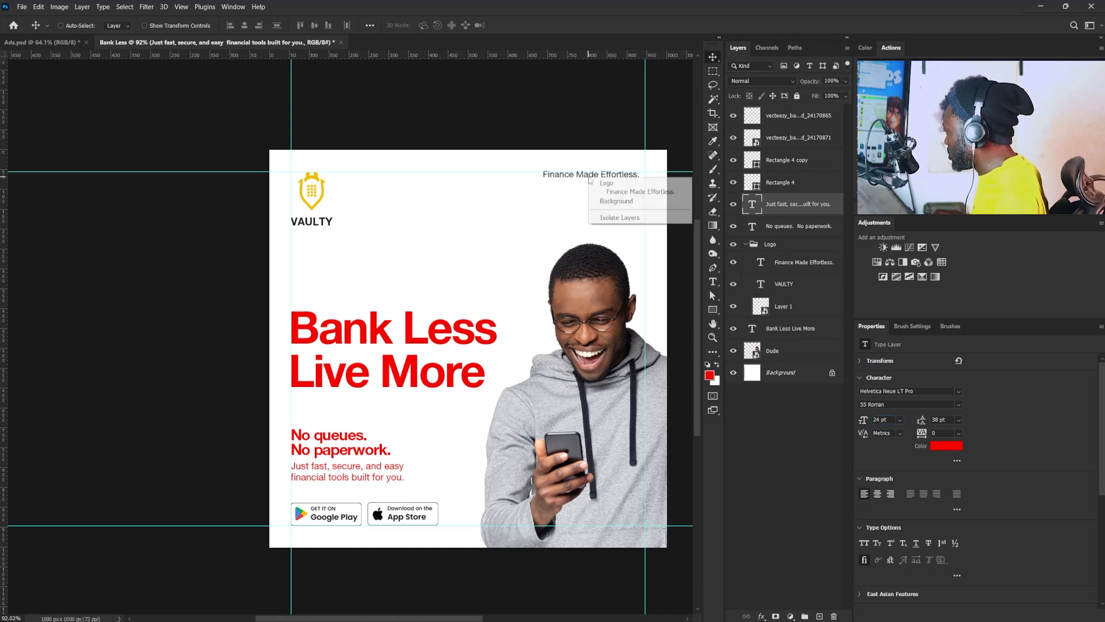
left_click(623, 192)
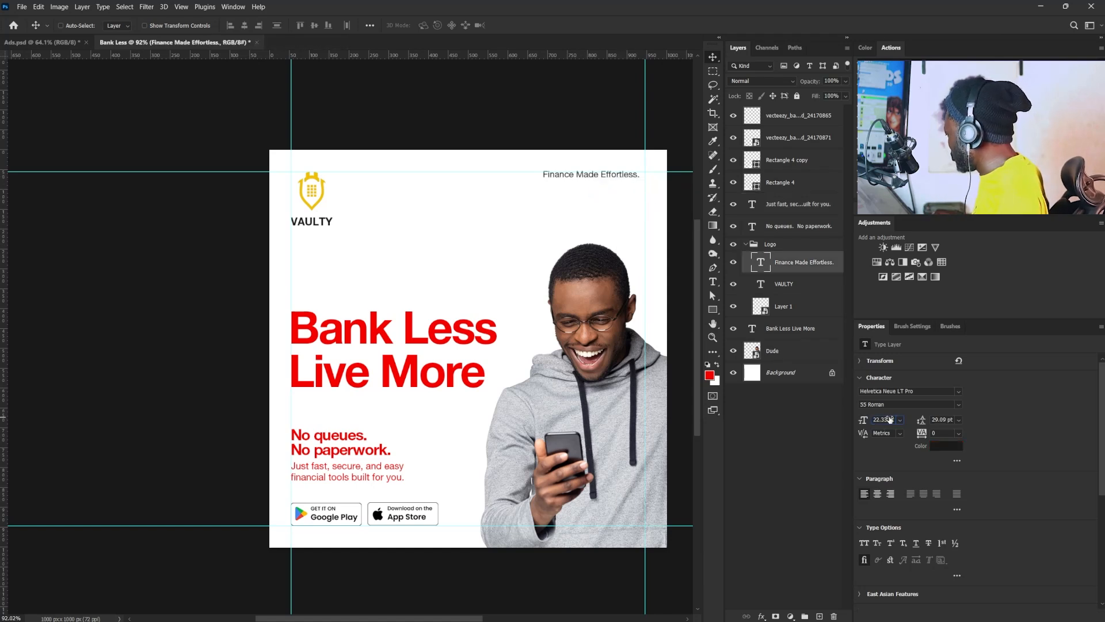
left_click(889, 419)
type("24")
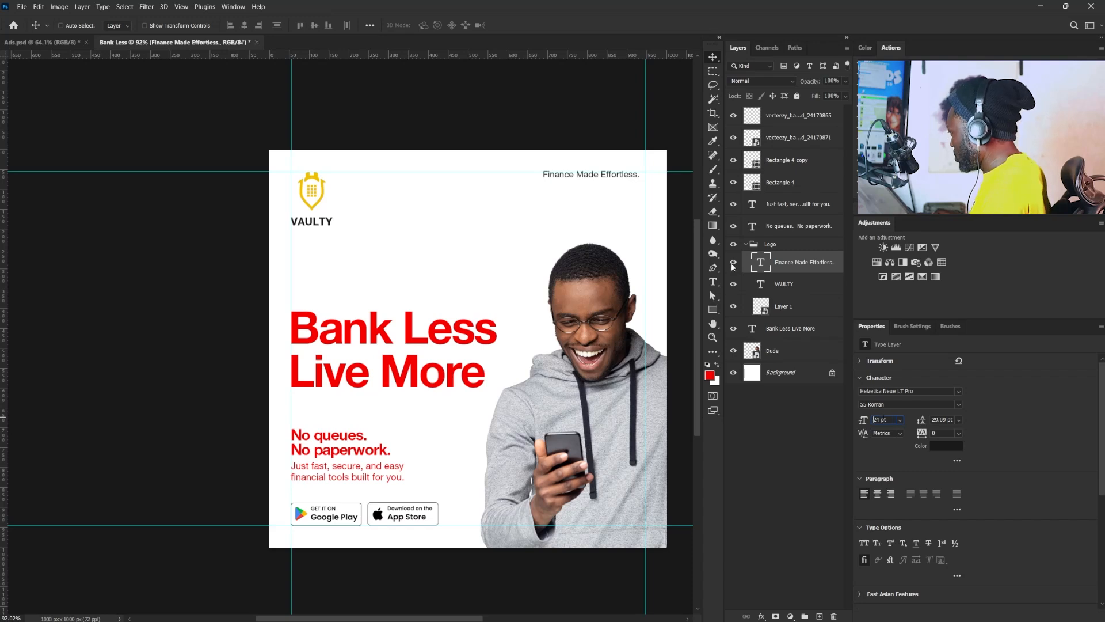
type("4")
key("Return")
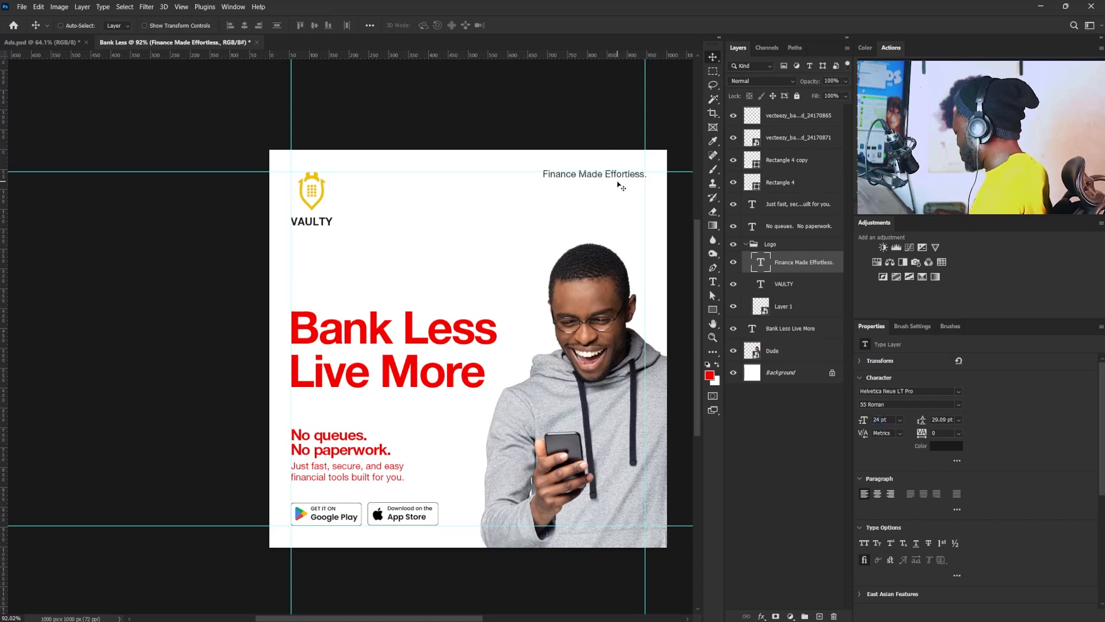
key("Down")
key("Down")
key("Left")
key("Left")
key("Left")
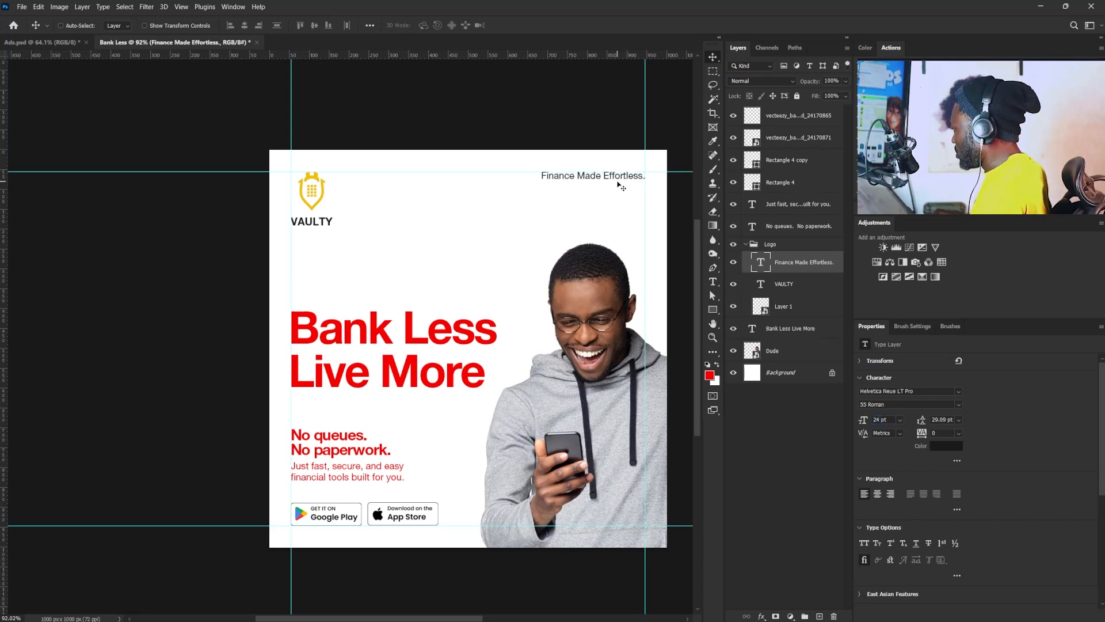
- Set the tracking of the "No queues. No paperwork." text to -20
right_click(354, 449)
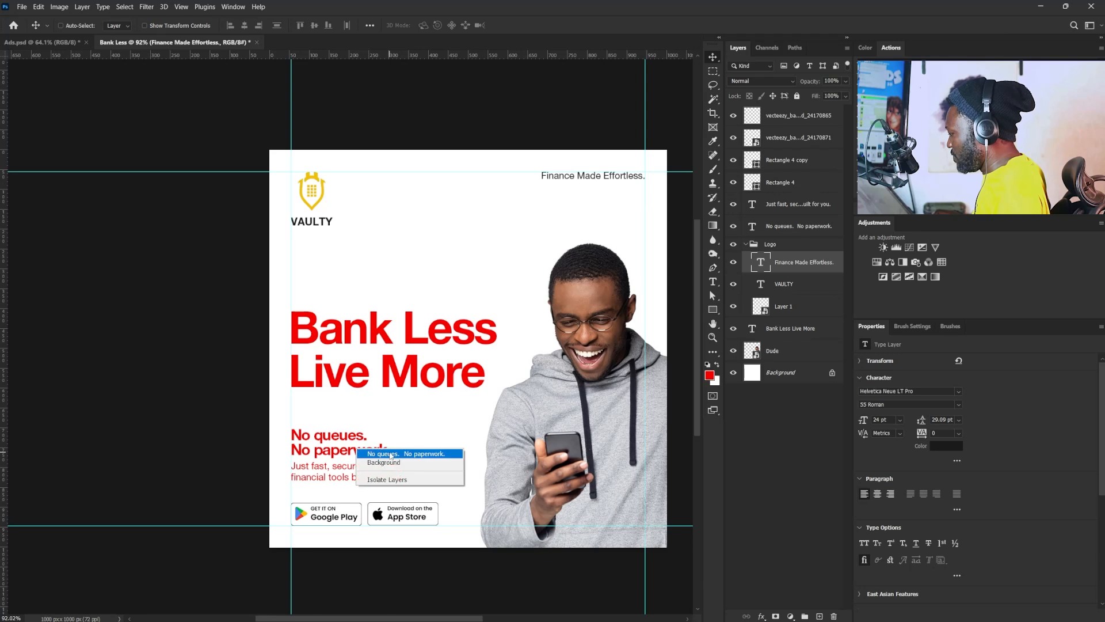
left_click(391, 455)
left_click(938, 433)
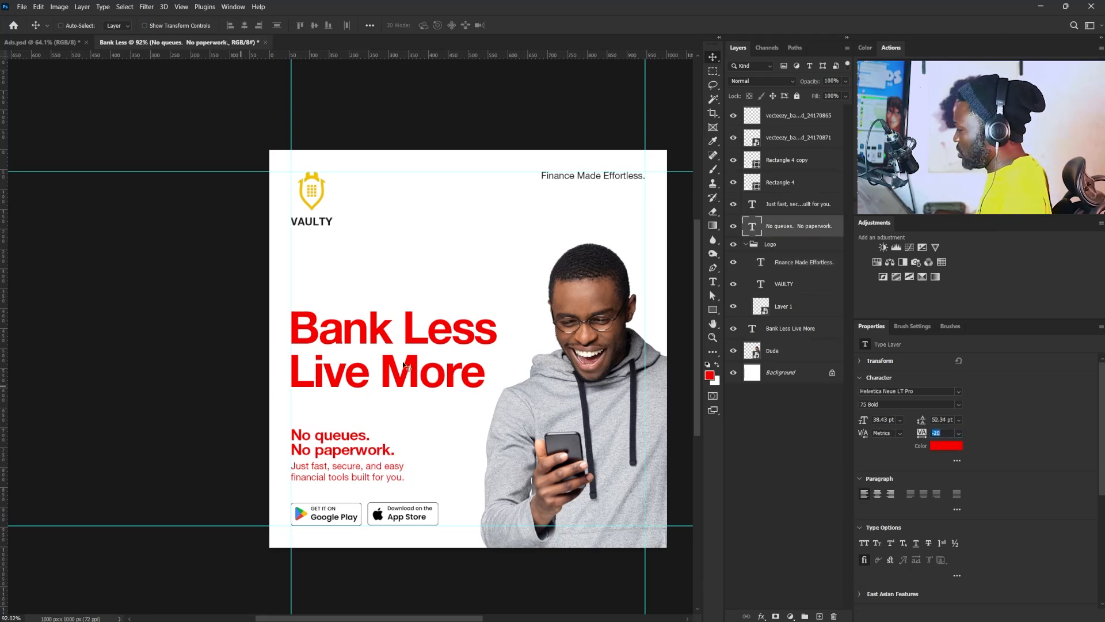
left_click_drag(356, 310, 319, 305)
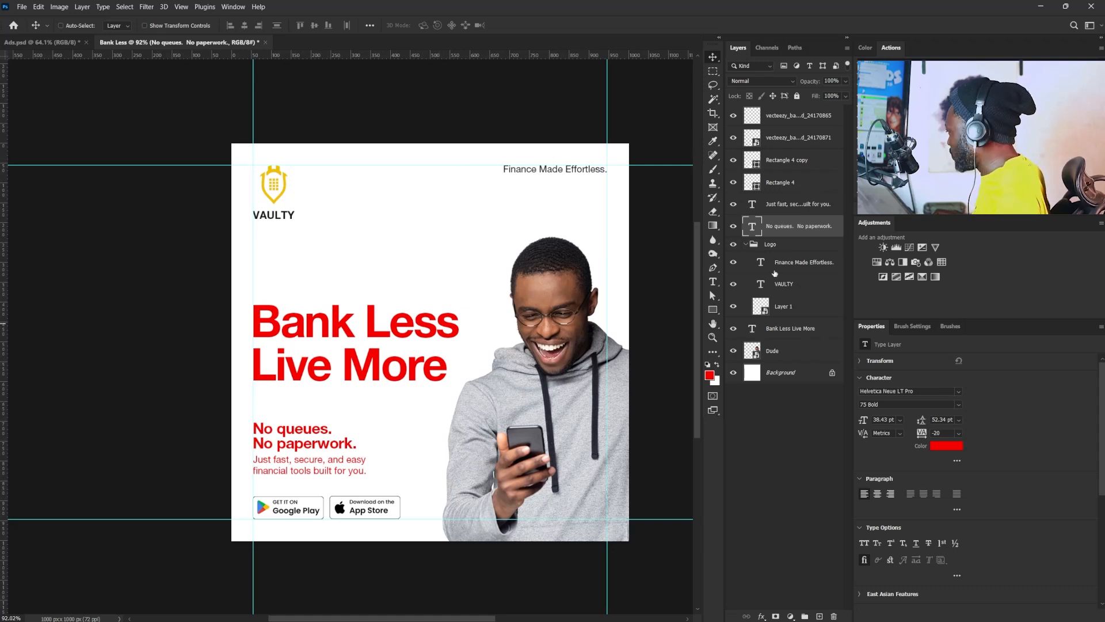
- Recolor both supporting text layers, "No queues. No paperwork." and "Just fast, secure, and easy", to dark grey 252525
left_click(797, 208, "ctrl")
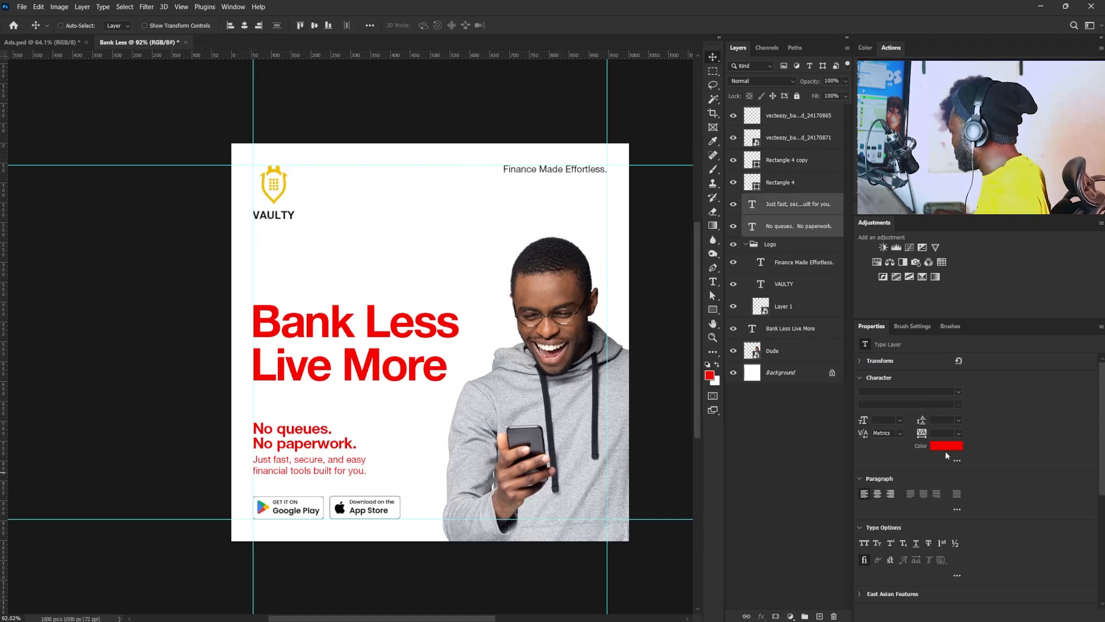
left_click(943, 446)
type("3e2c2c")
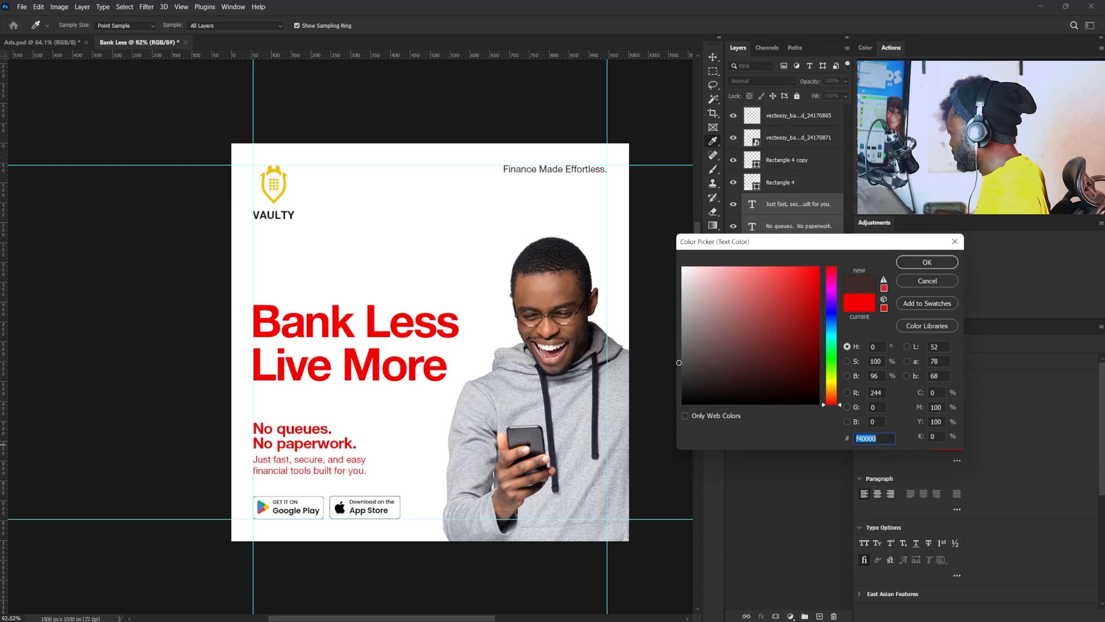
left_click_drag(684, 366, 679, 384)
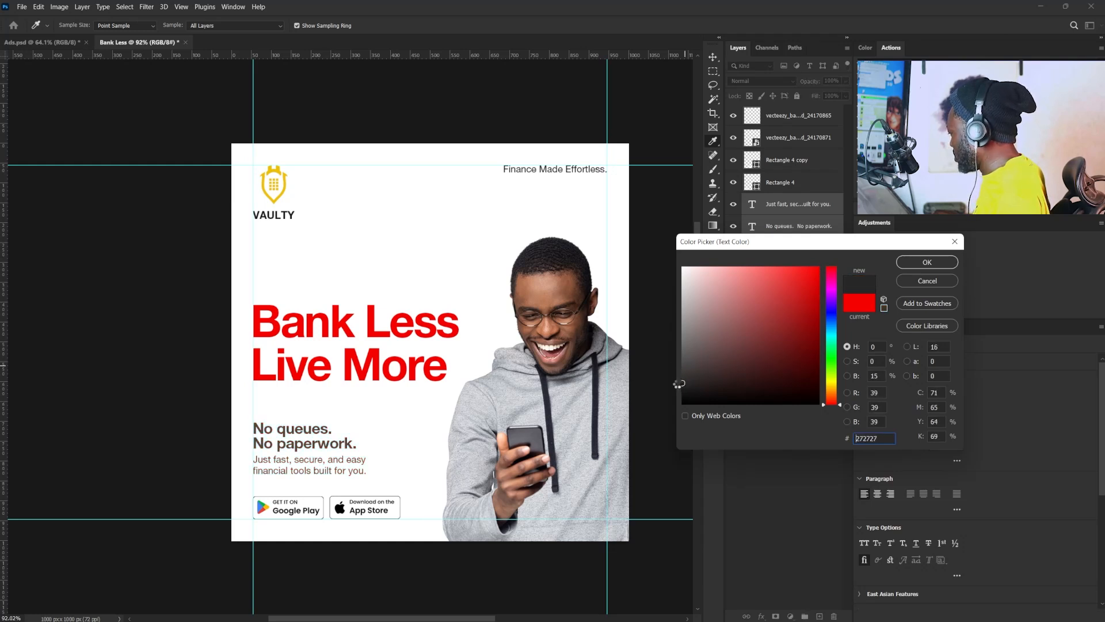
left_click(917, 262)
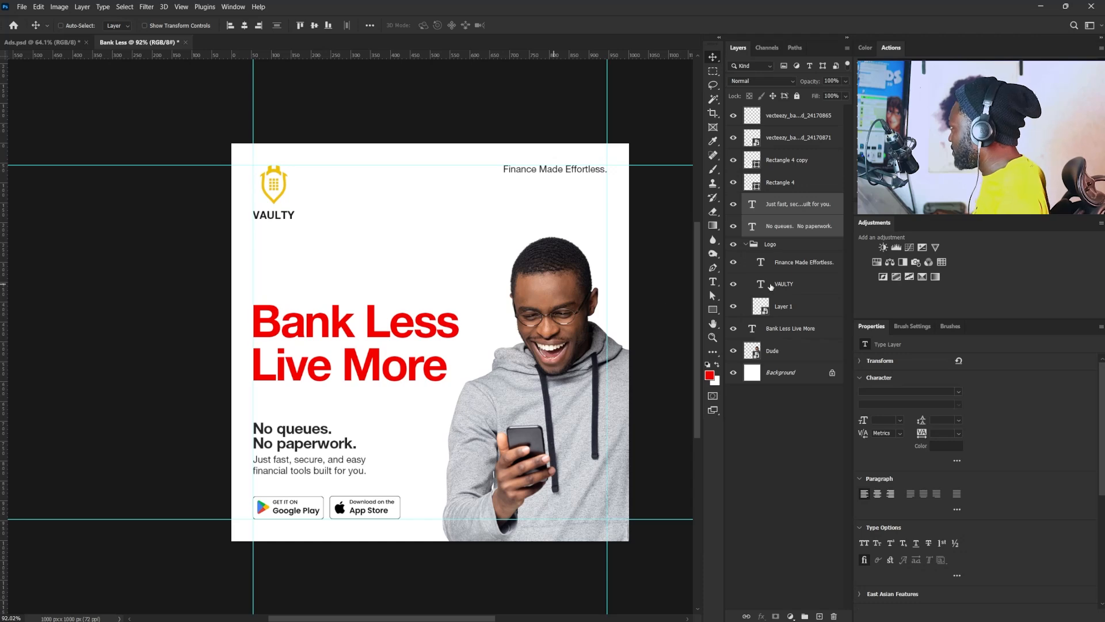
- Sample the green of the glowing background in Ads.psd as the foreground color, 339a85
left_click(62, 42)
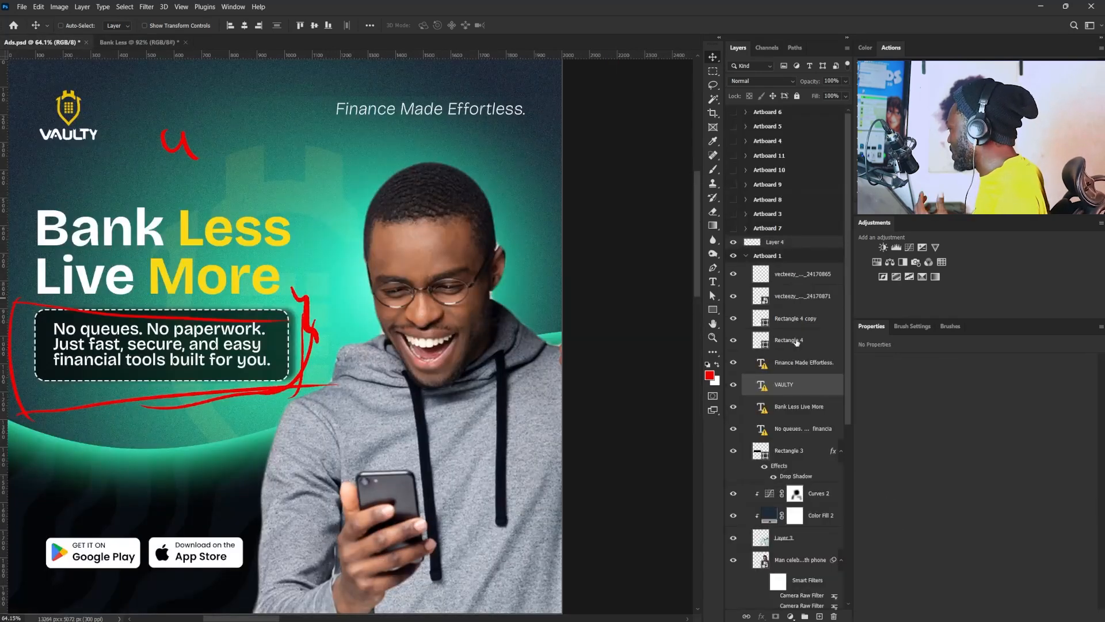
left_click(709, 376)
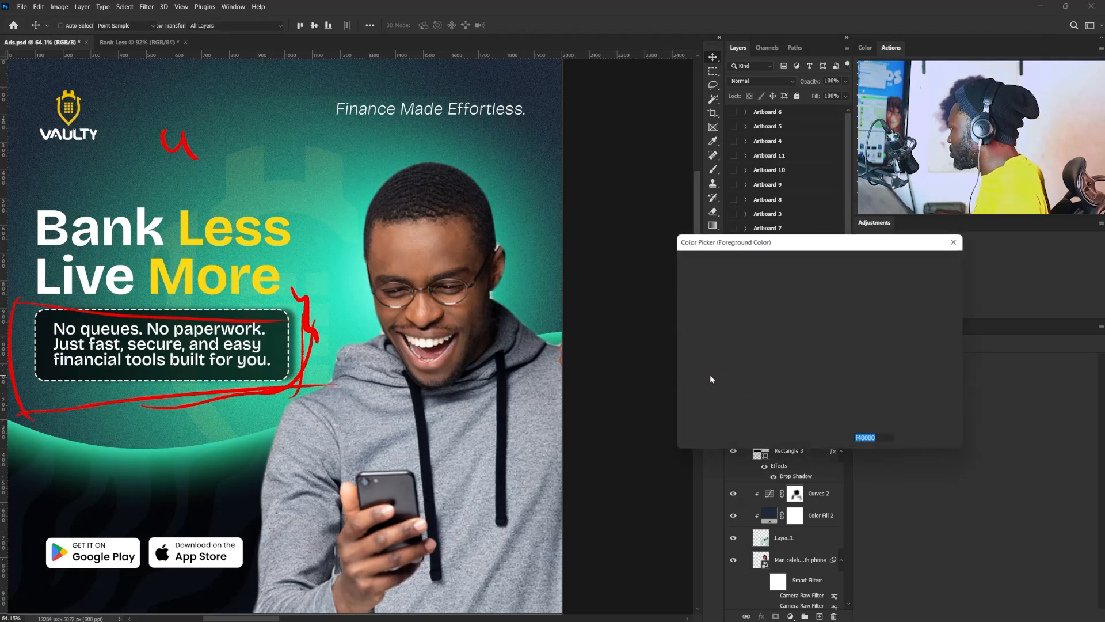
left_click(506, 156)
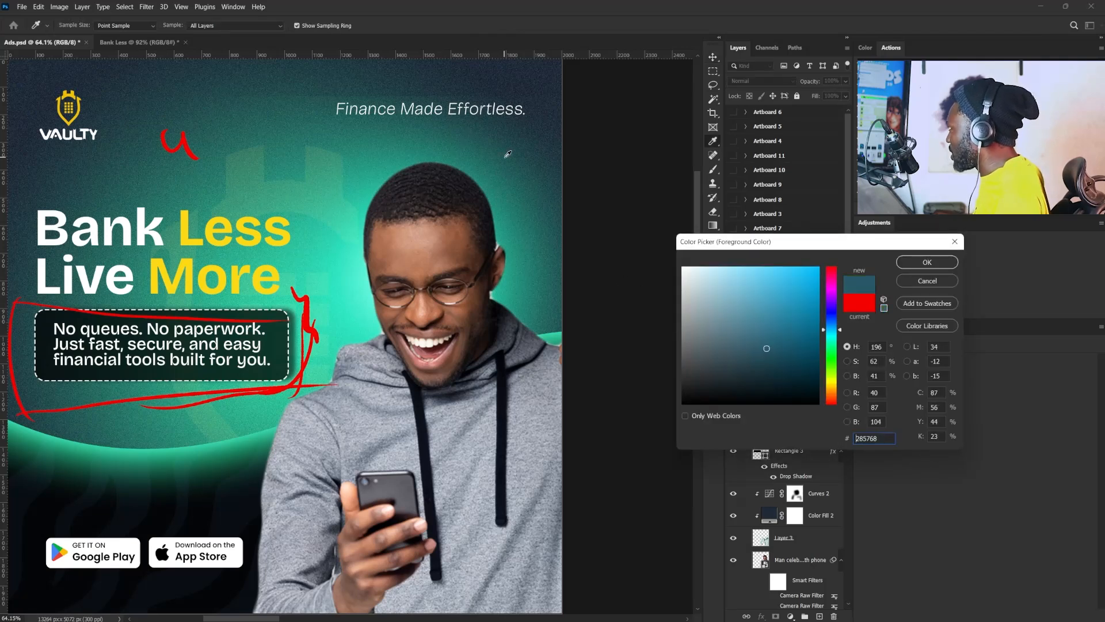
left_click_drag(504, 156, 326, 142)
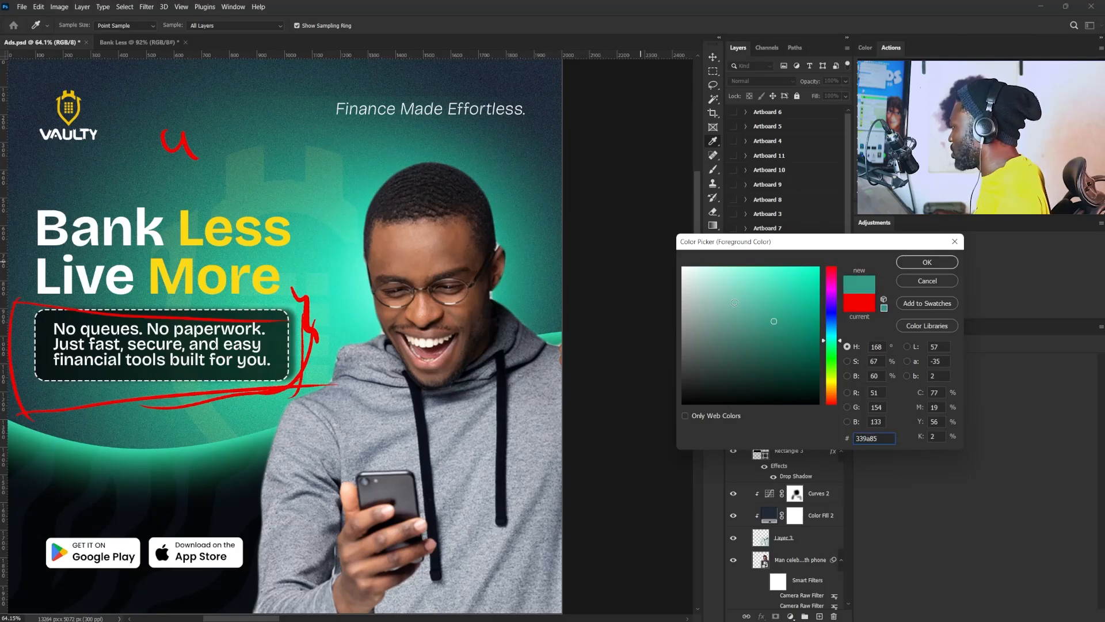
left_click(927, 262)
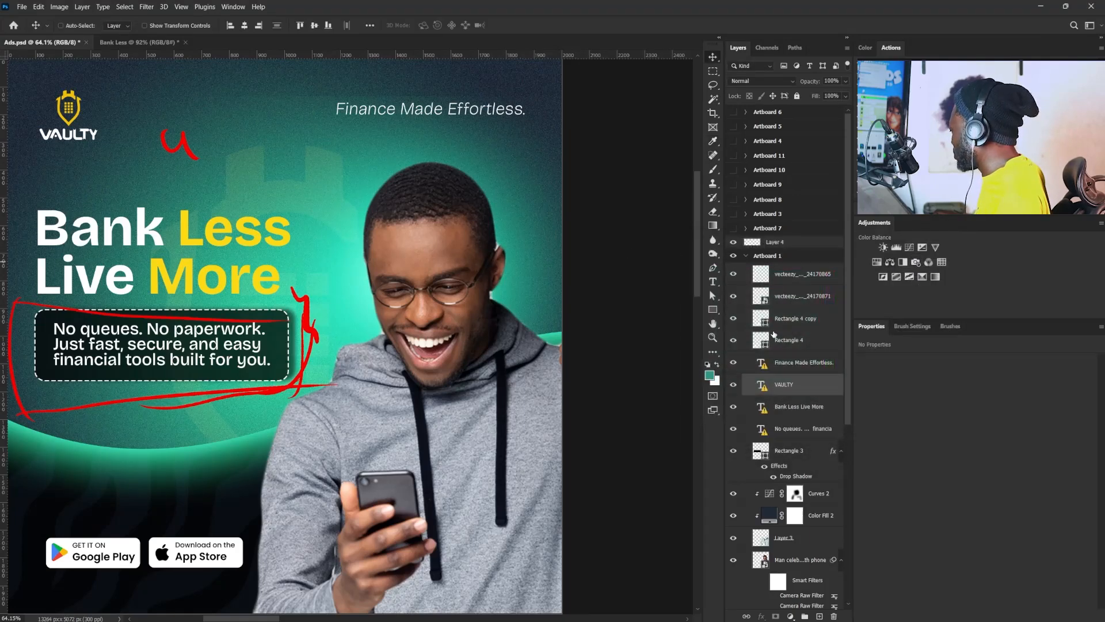
- Keep the sampled green as background color and sample the headline's yellow in Ads.psd as foreground color, fcd915
left_click(718, 366)
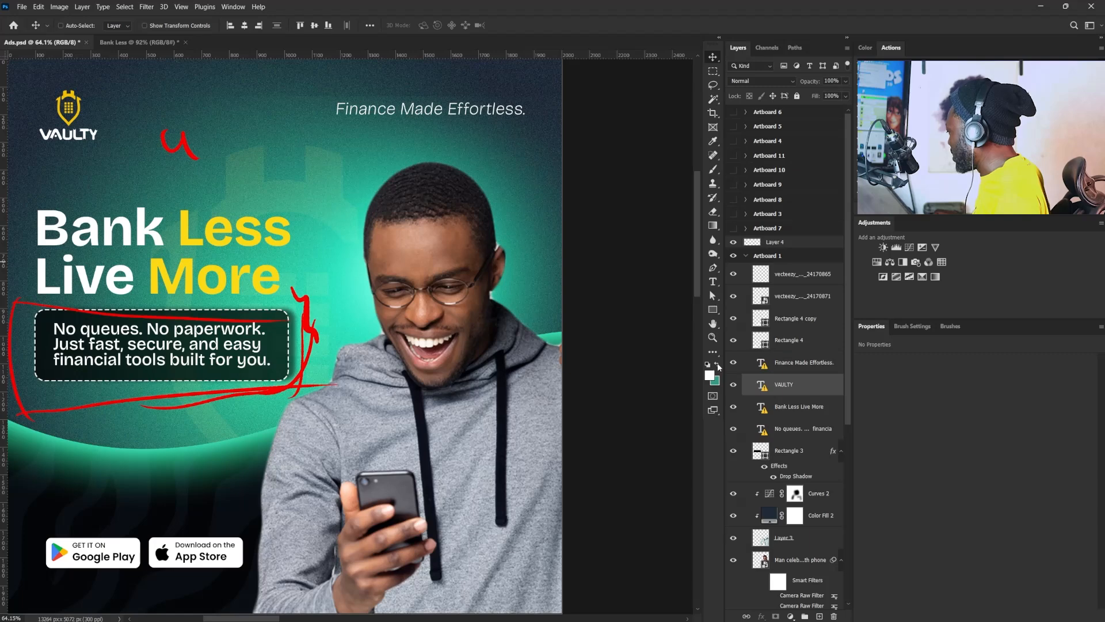
left_click(708, 376)
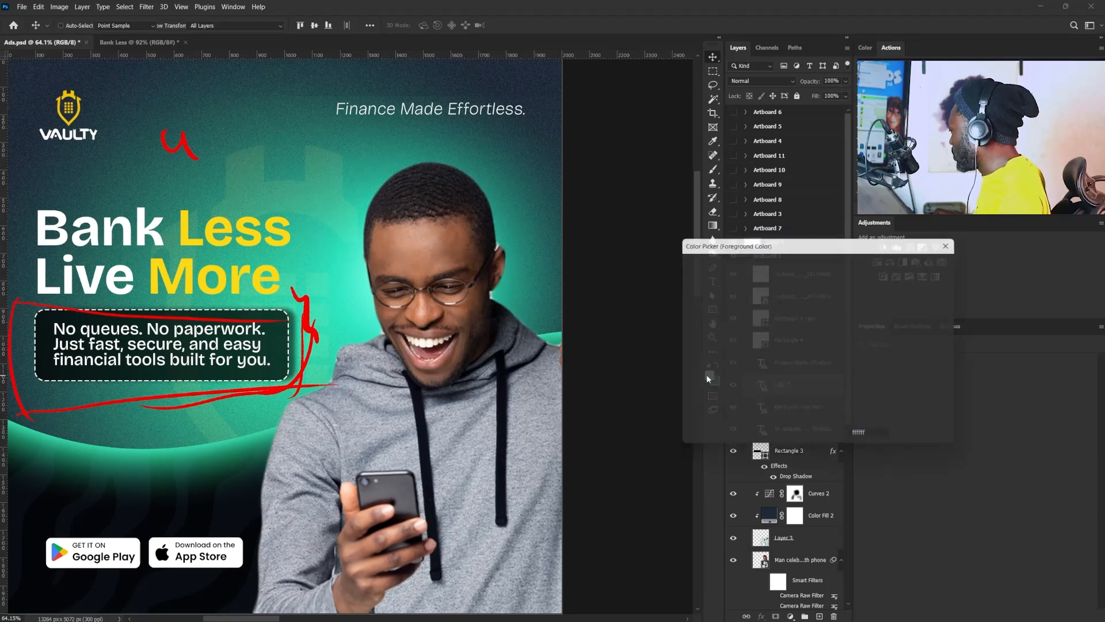
left_click(241, 220)
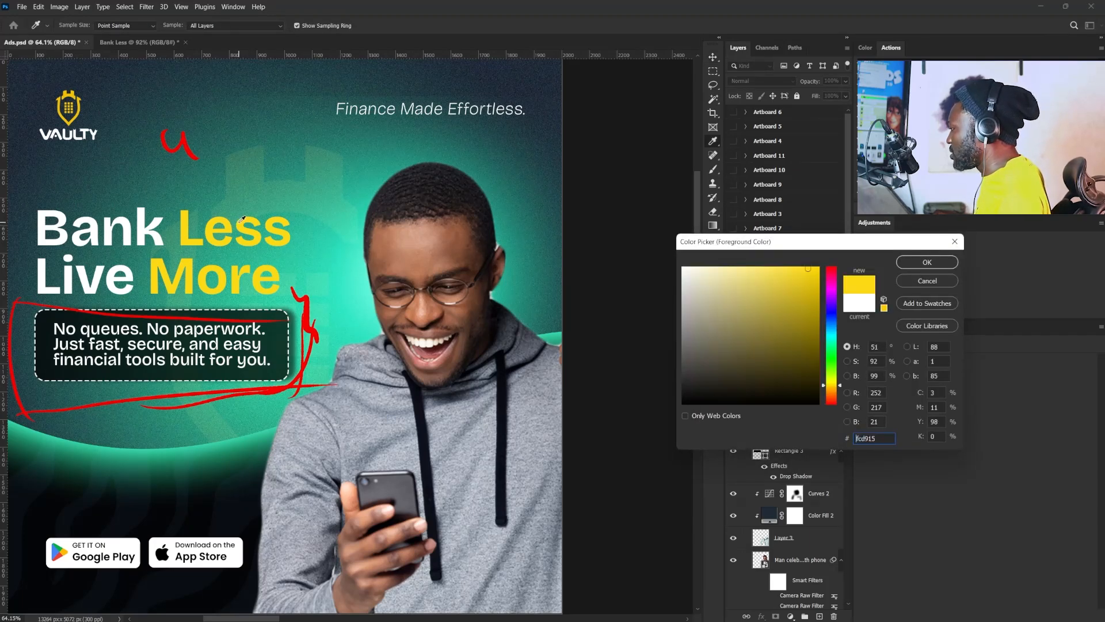
left_click(912, 260)
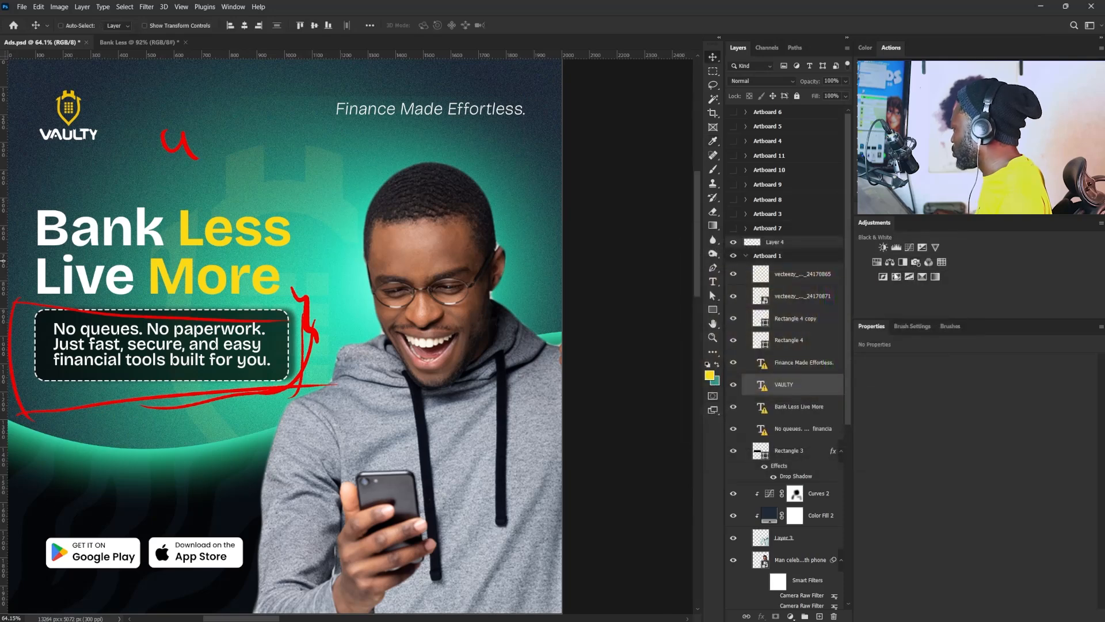
key("v")
- In the Bank Less document, collapse the Logo group and recolor the "Bank Less Live More" headline with the sampled green 339a85
left_click(138, 42)
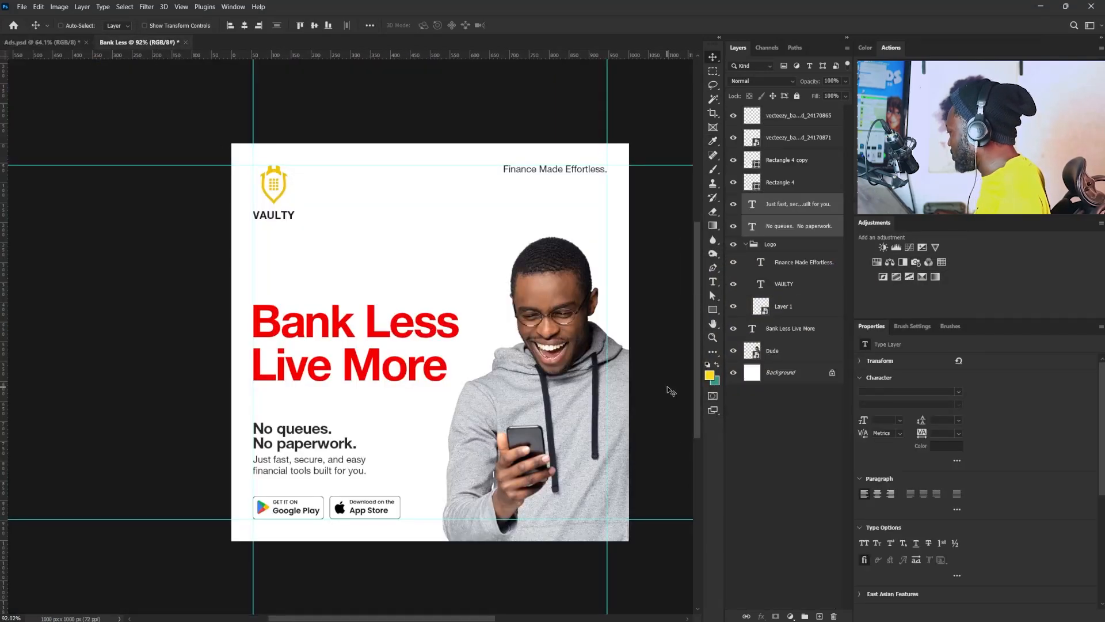
left_click(715, 382)
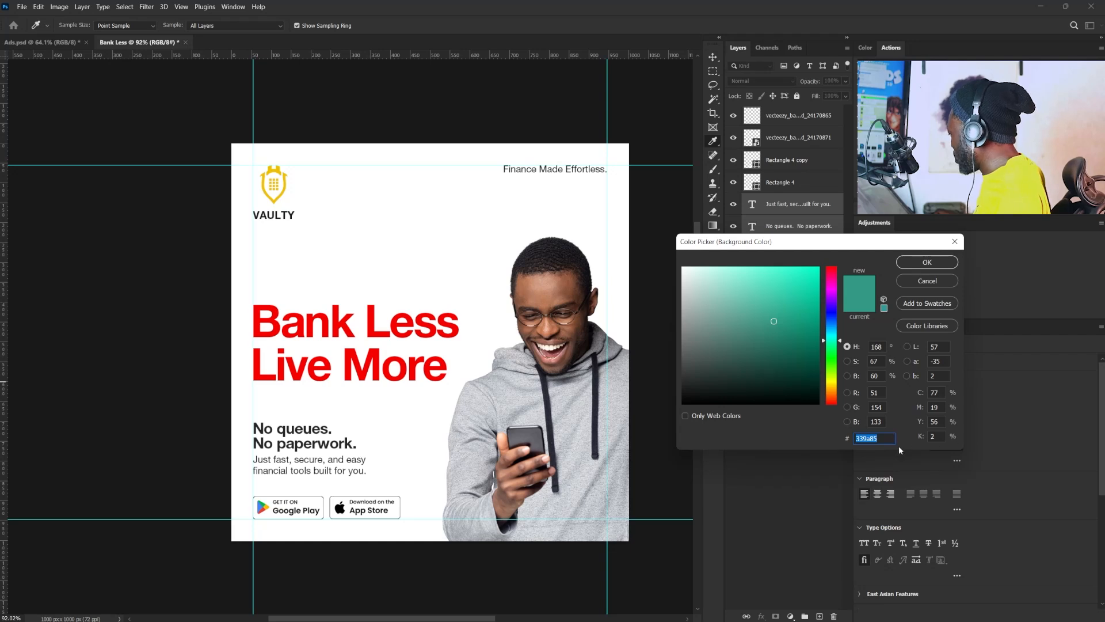
left_click(926, 283)
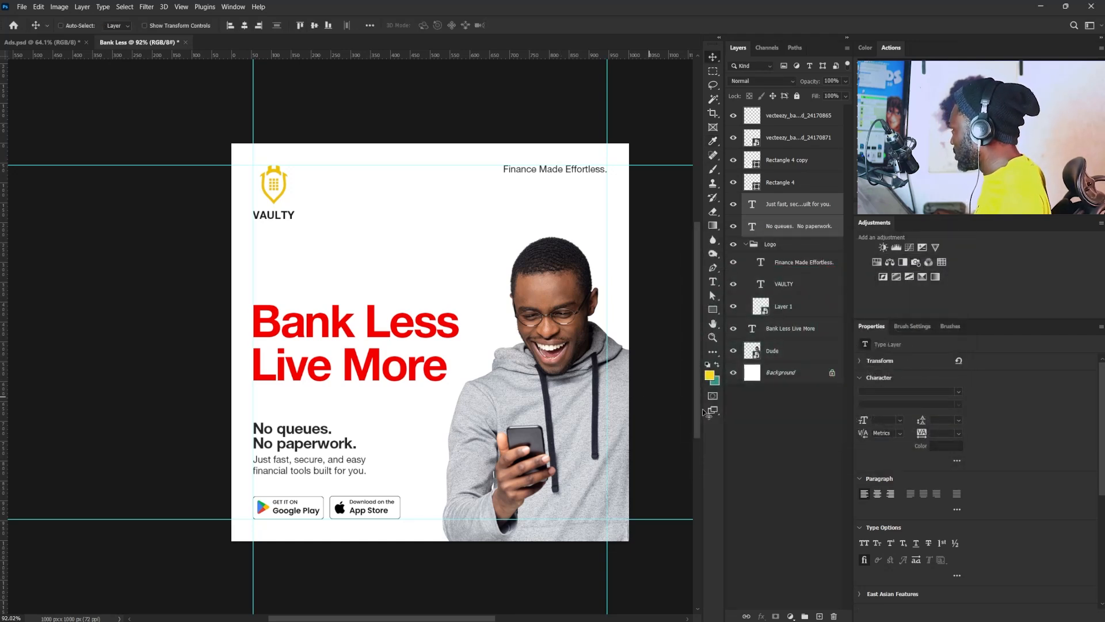
left_click(787, 207)
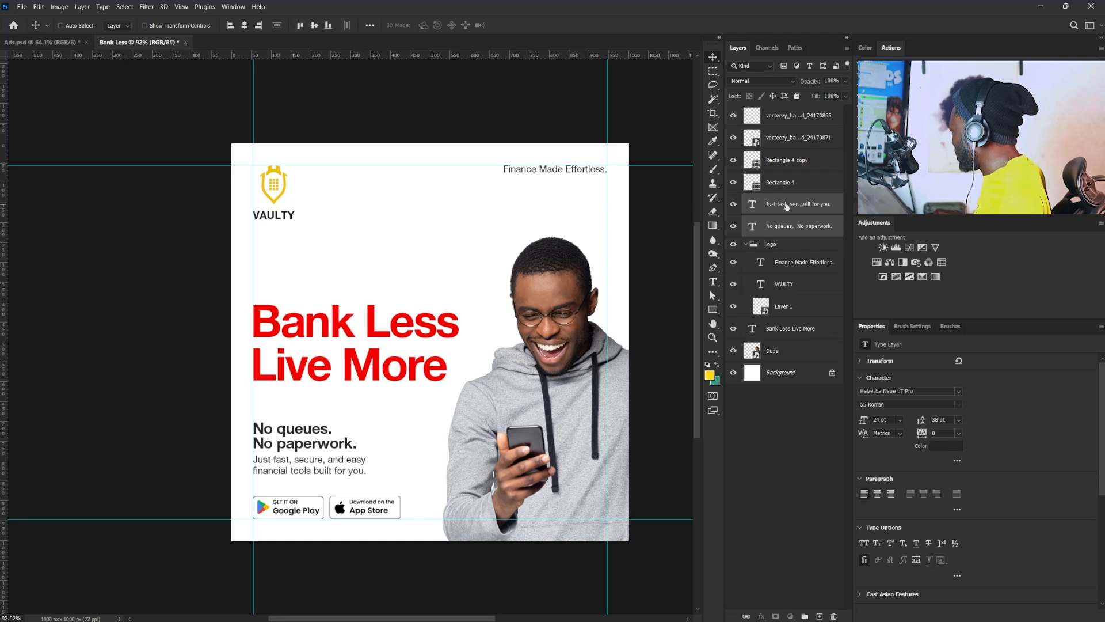
left_click(746, 244)
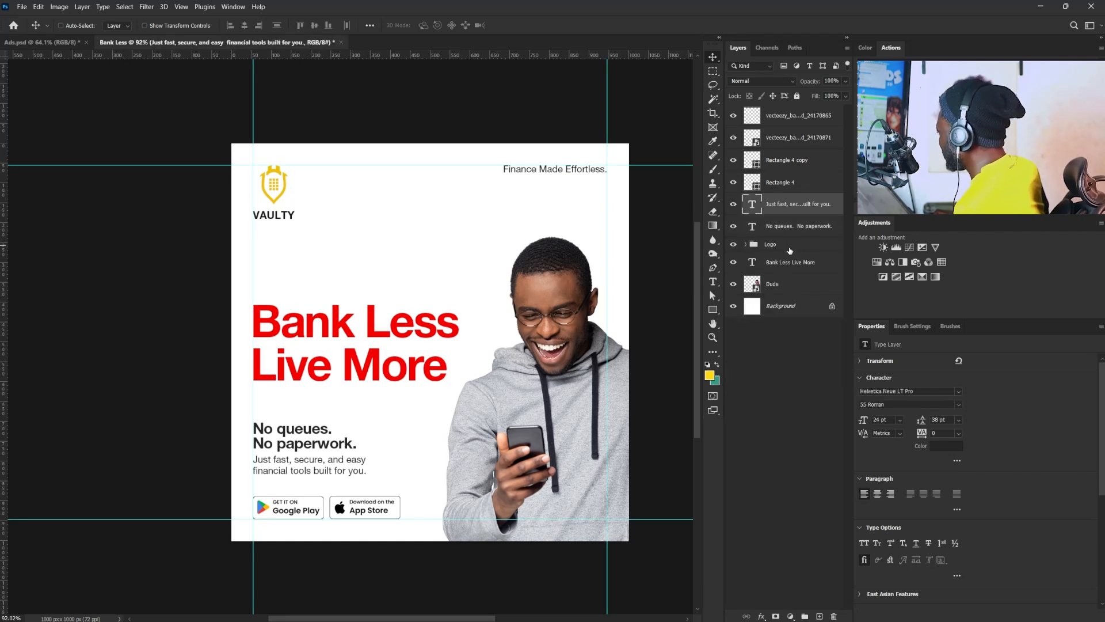
left_click(788, 266)
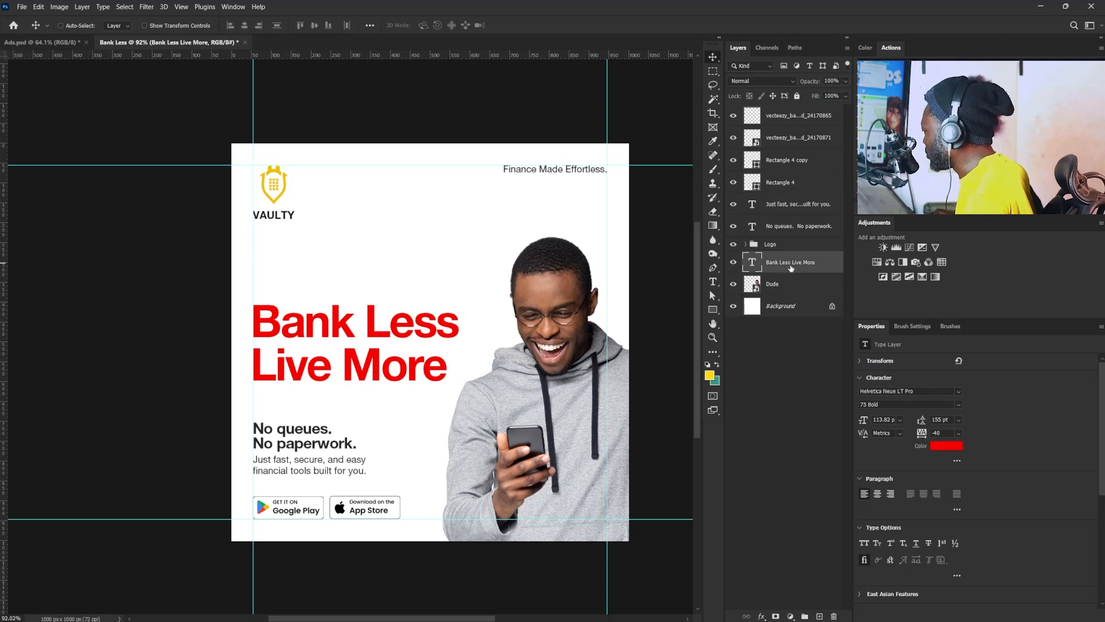
left_click(947, 445)
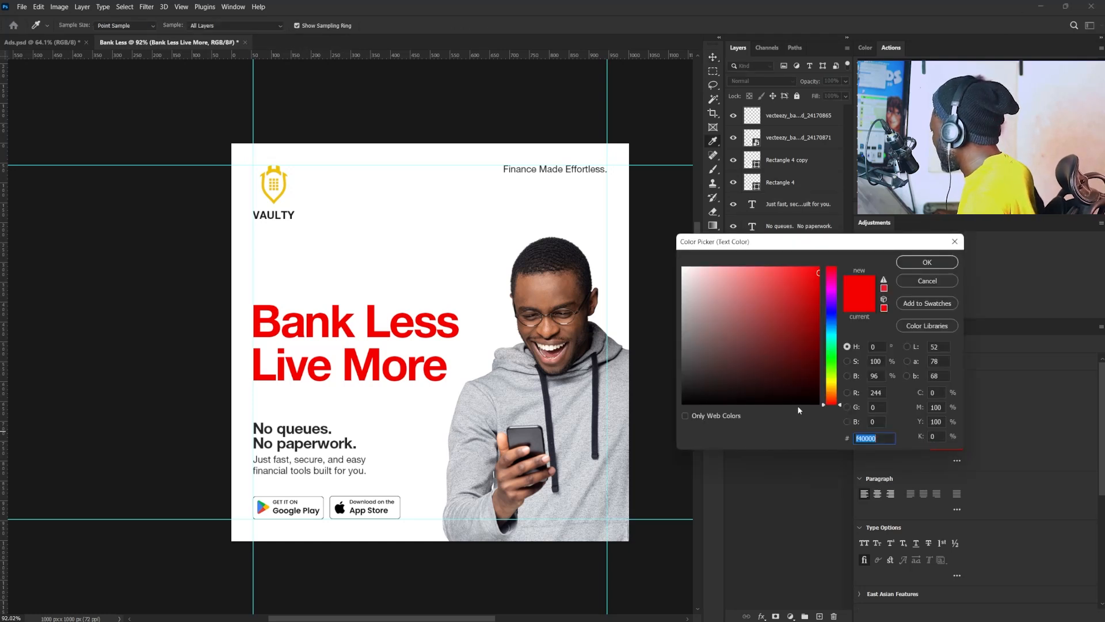
type("339a85")
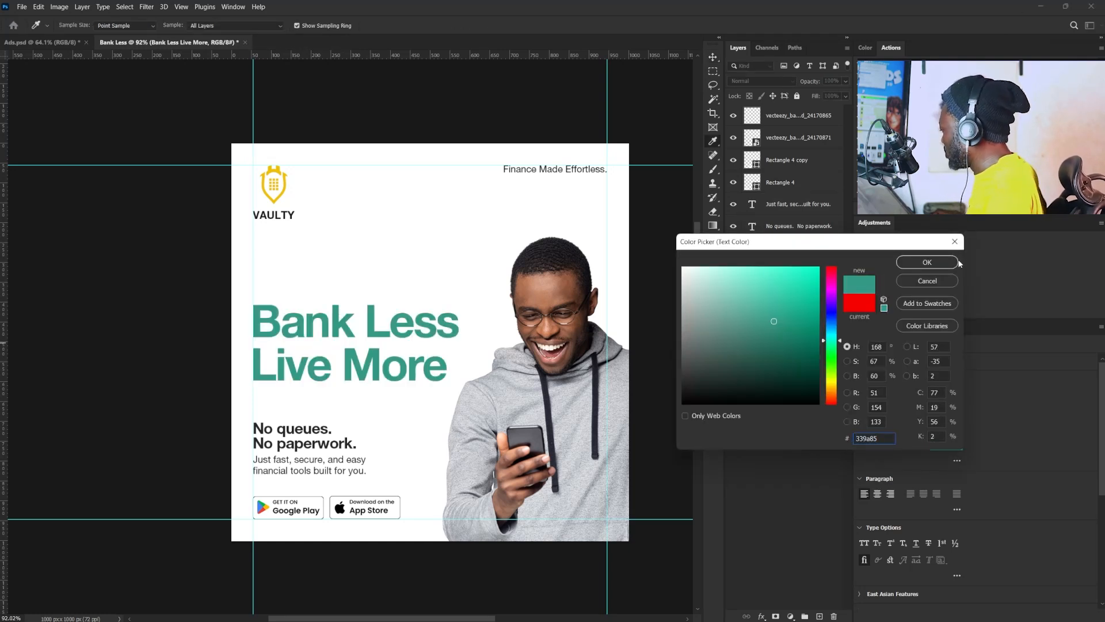
left_click(941, 262)
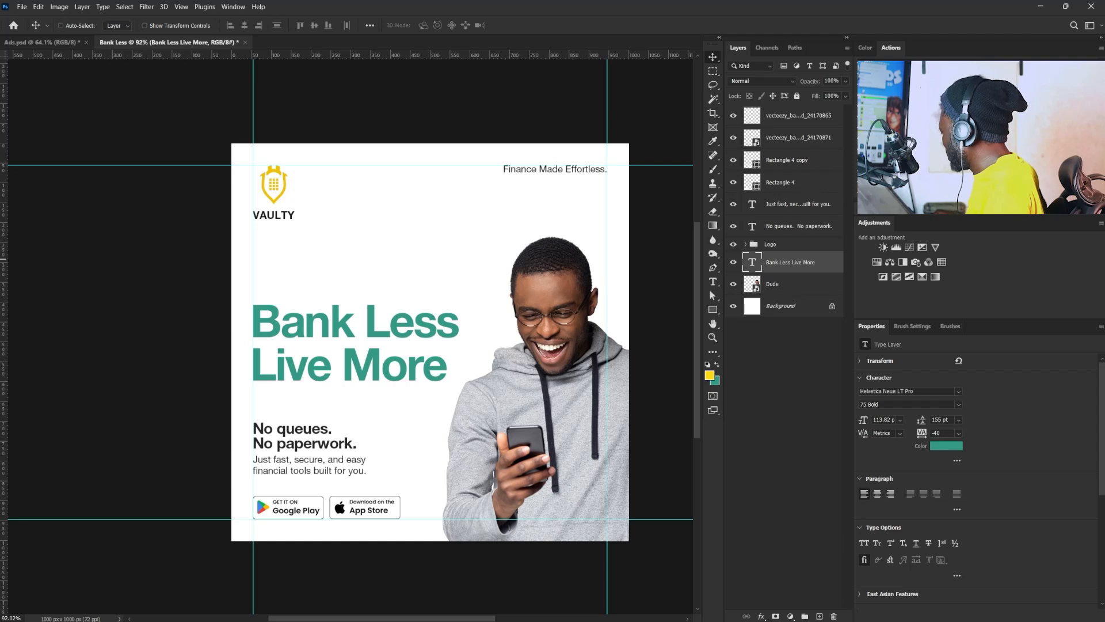
- Add a new layer directly above the "Bank Less Live More" headline and name it Glow
left_click(819, 616)
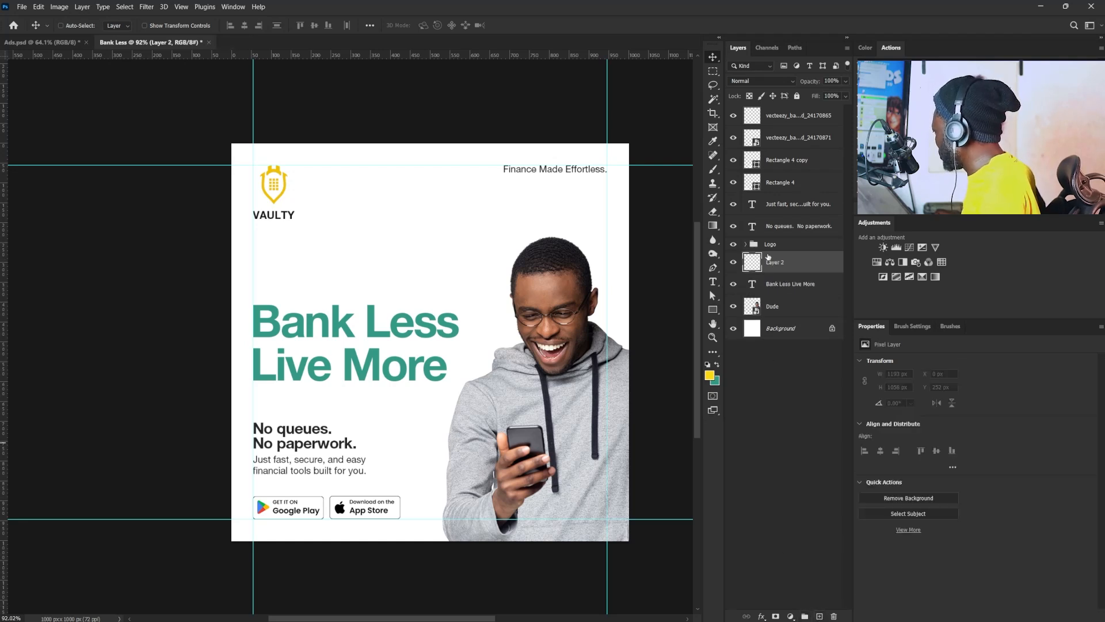
double_click(774, 262)
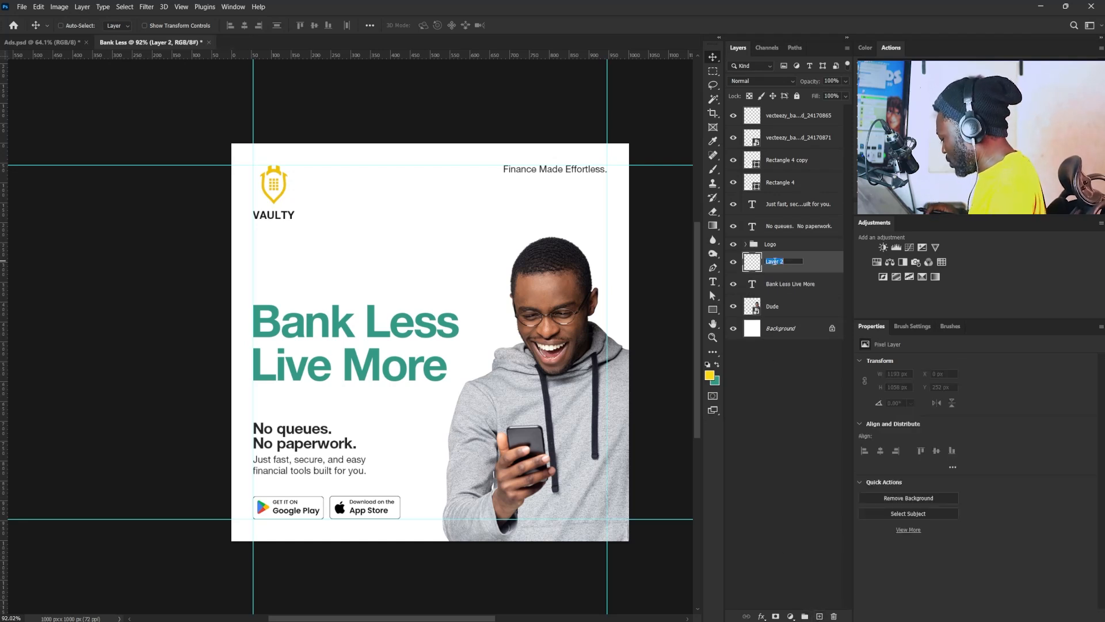
type("Glow")
key("Return")
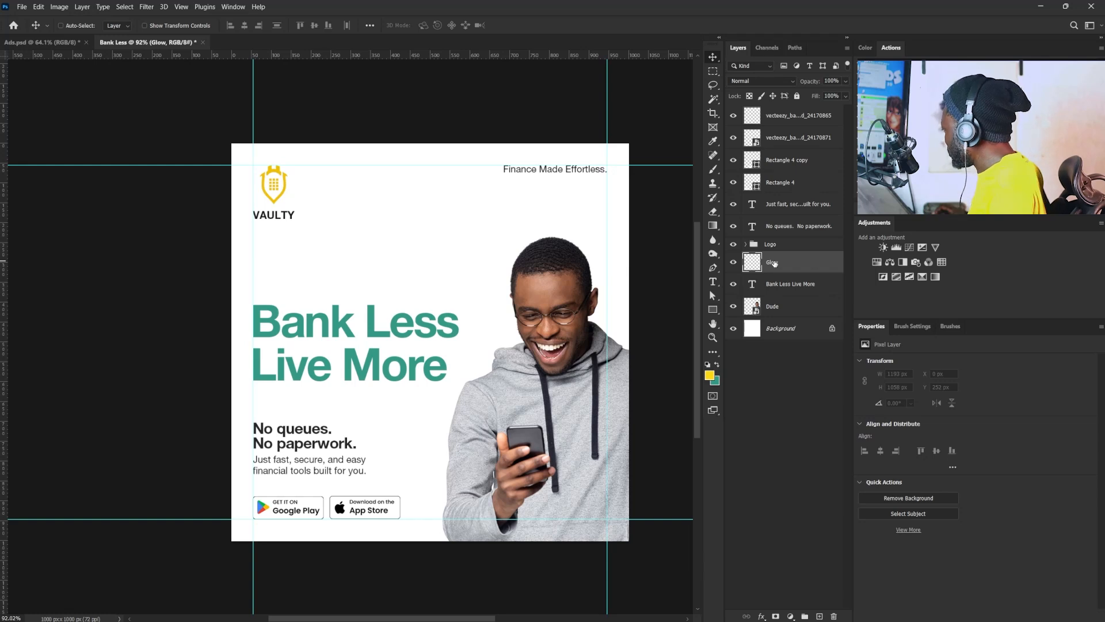
- Paint one yellow dab over the left of the headline on the Glow layer with a soft round 1000 px brush at 0% hardness
key("b")
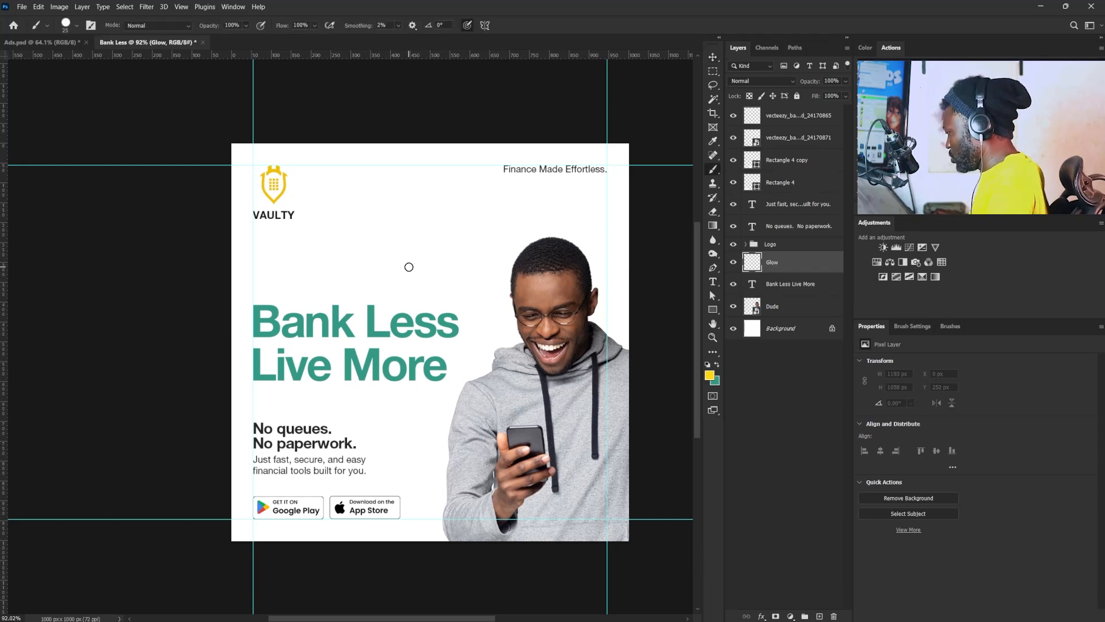
left_click(921, 326)
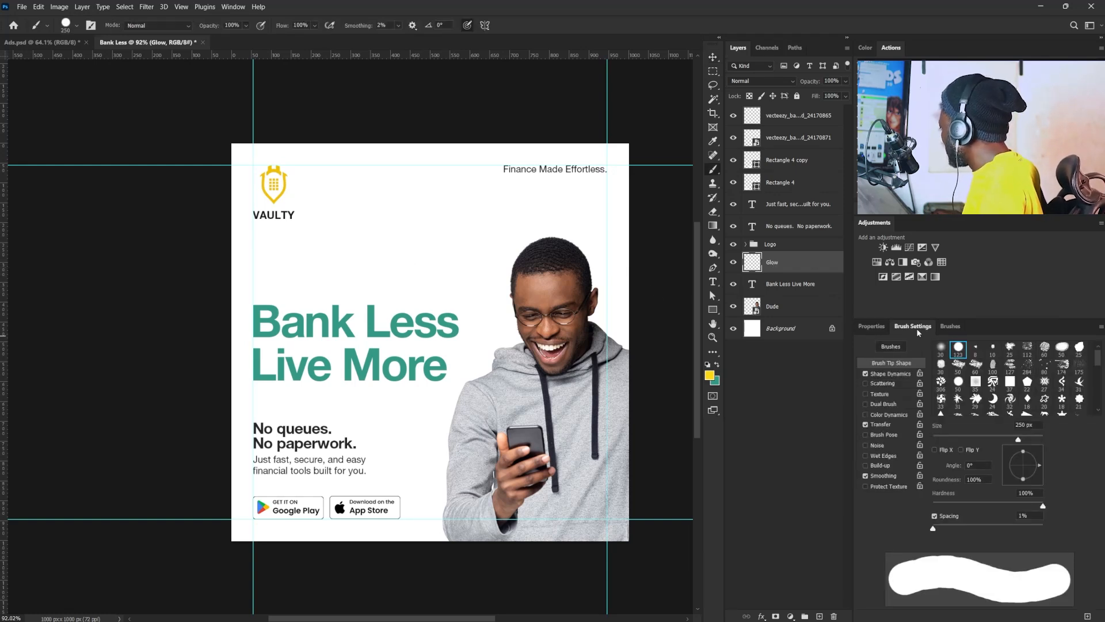
left_click(940, 347)
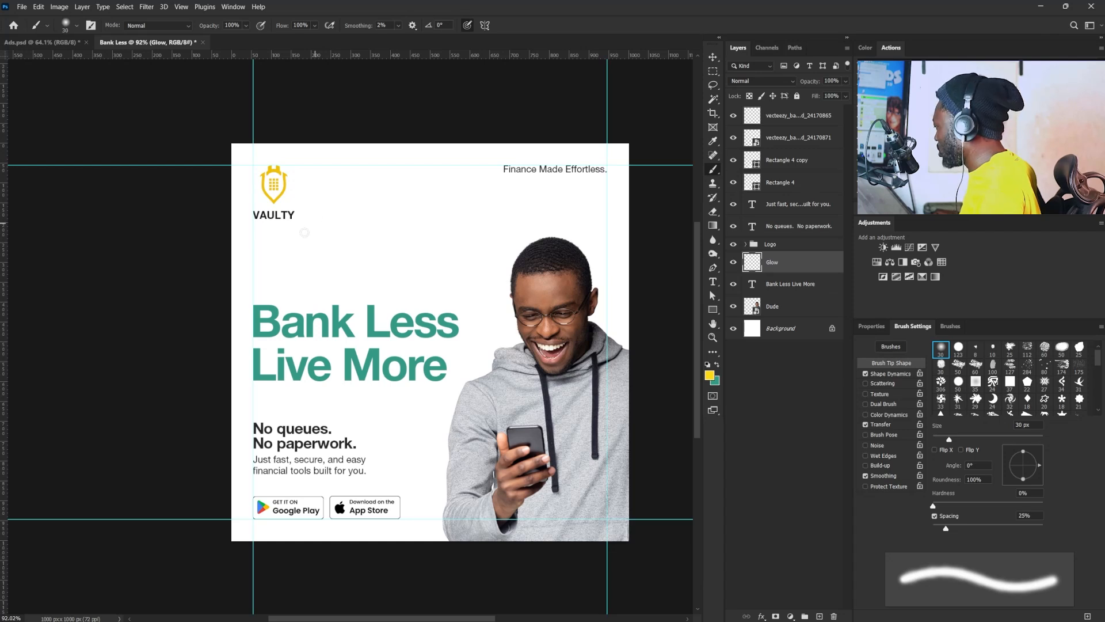
left_click_drag(949, 439, 986, 440)
key("bracketright")
key("bracketright")
key("bracketright")
key("bracketright")
key("bracketright")
key("bracketright")
key("bracketright")
key("bracketright")
key("bracketright")
key("bracketright")
key("bracketright")
key("bracketright")
key("bracketright")
key("bracketright")
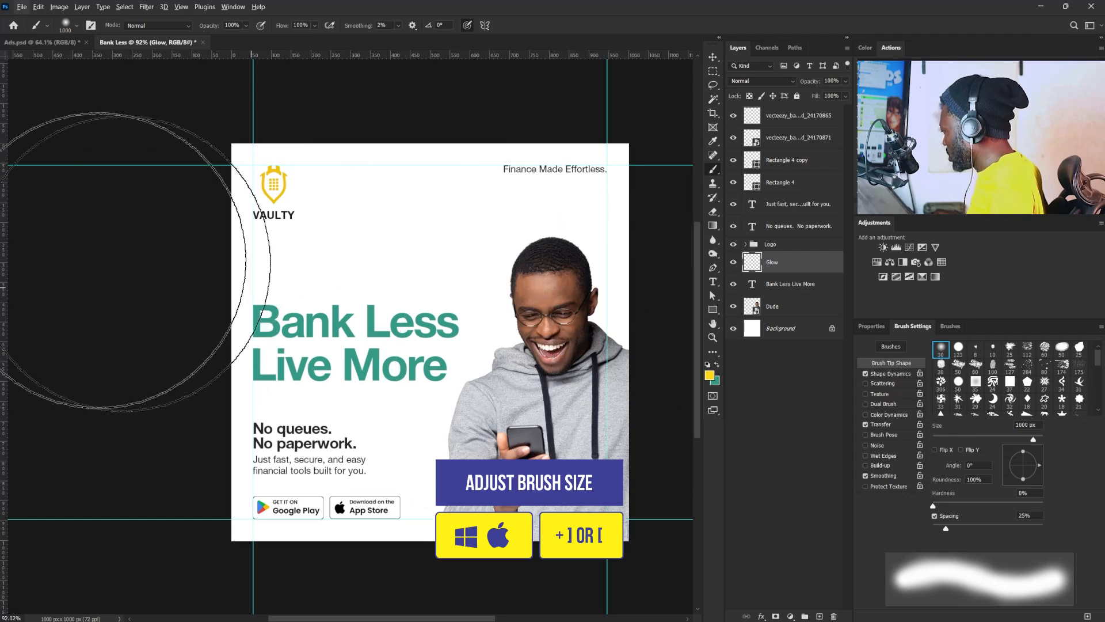
left_click(299, 277)
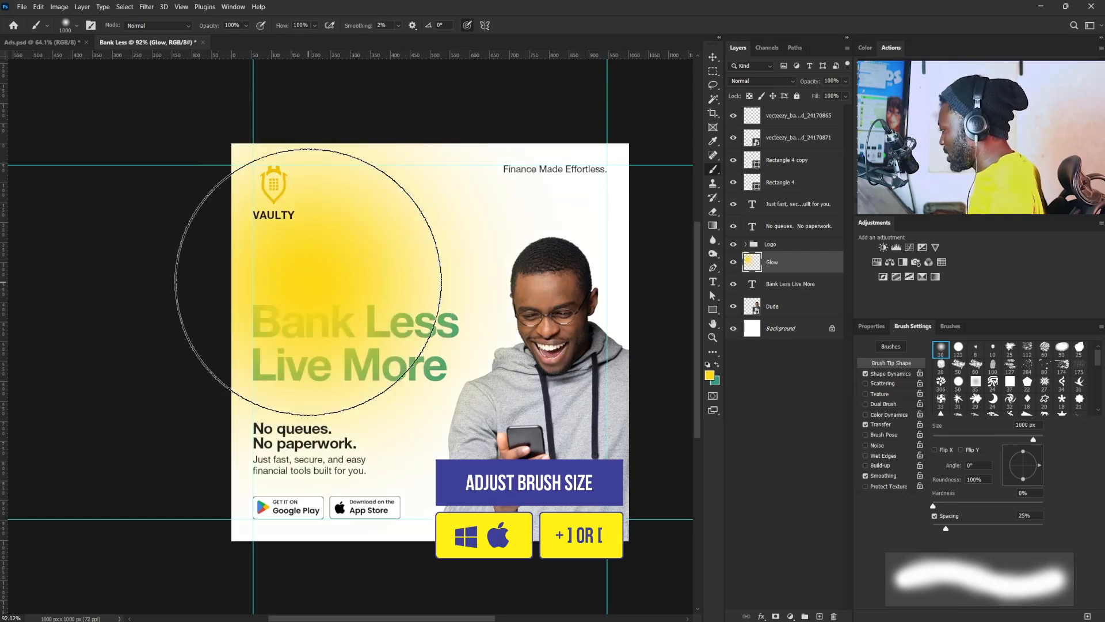
- Clip the Glow layer to the headline text, then reposition and enlarge it to blend yellow into green across the letters
left_click(797, 272, "alt")
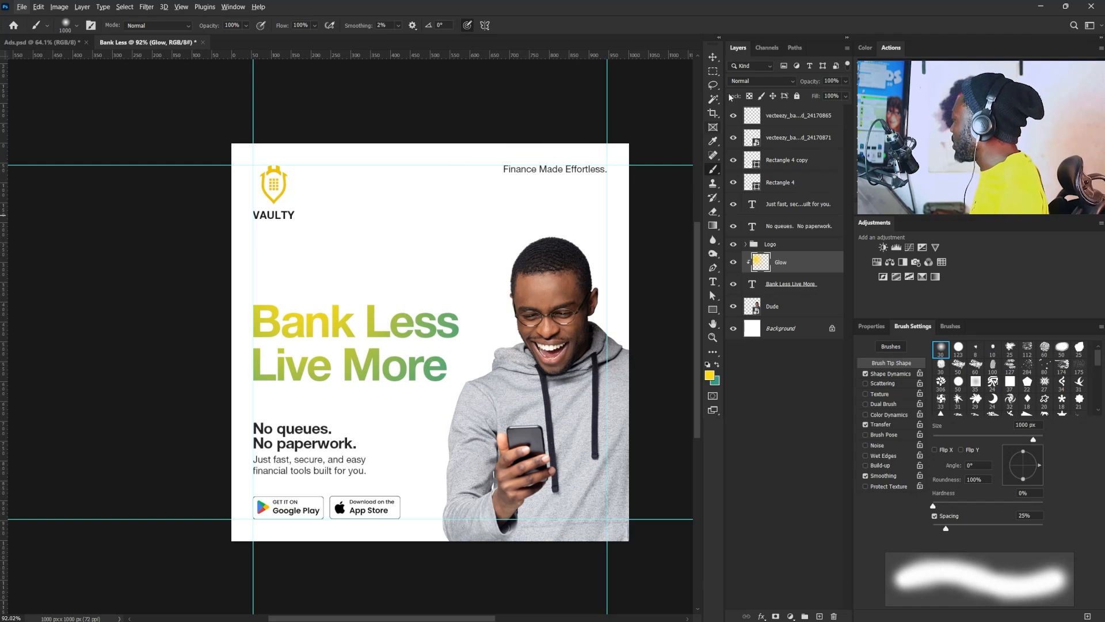
left_click(714, 57)
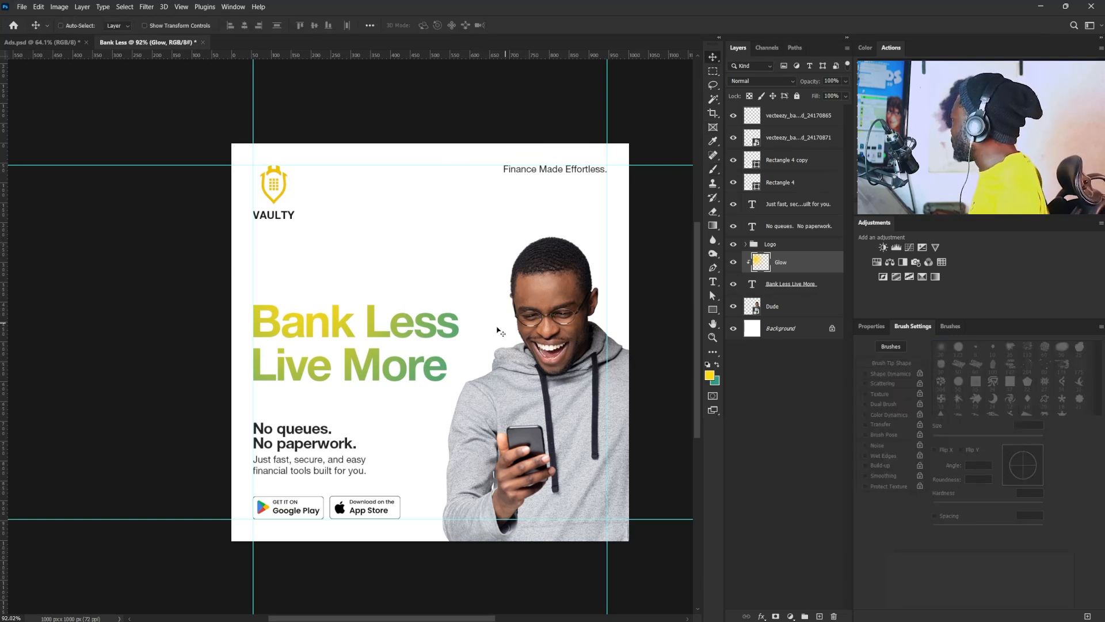
left_click_drag(403, 317, 397, 332)
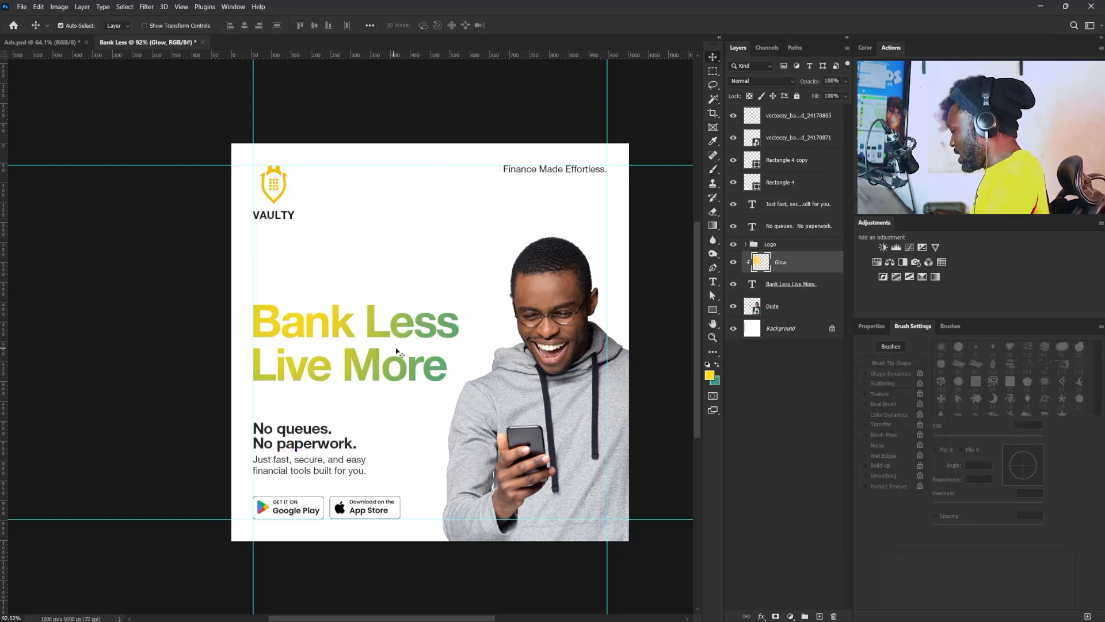
key("ctrl+t")
left_click_drag(219, 177, 197, 155)
key("Return")
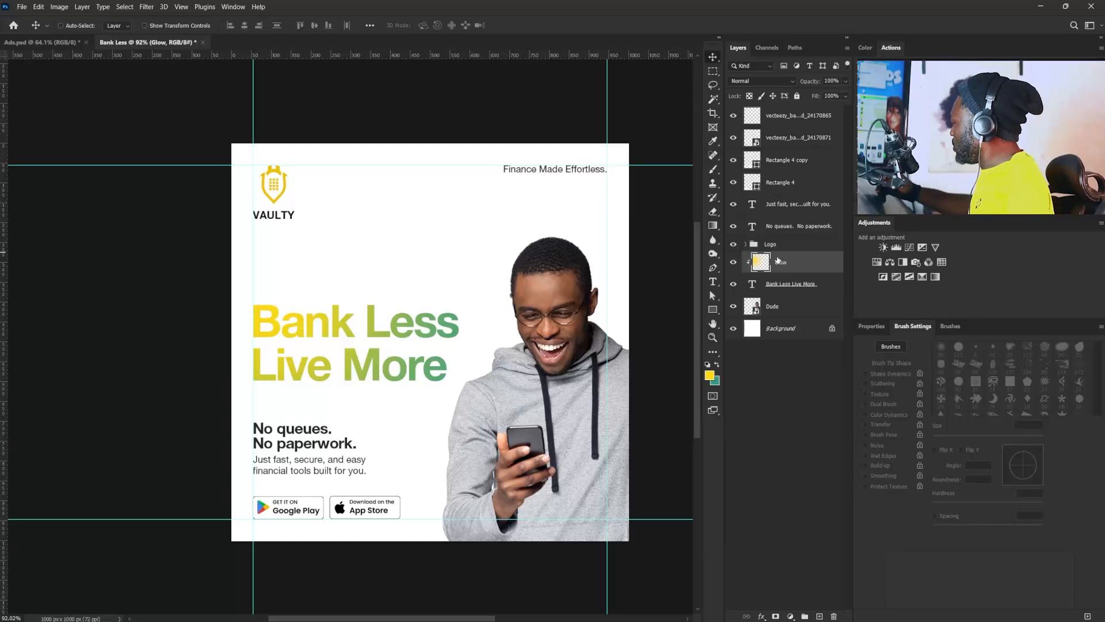
- Make the green the foreground color and darken it to 0d6755
left_click(716, 365)
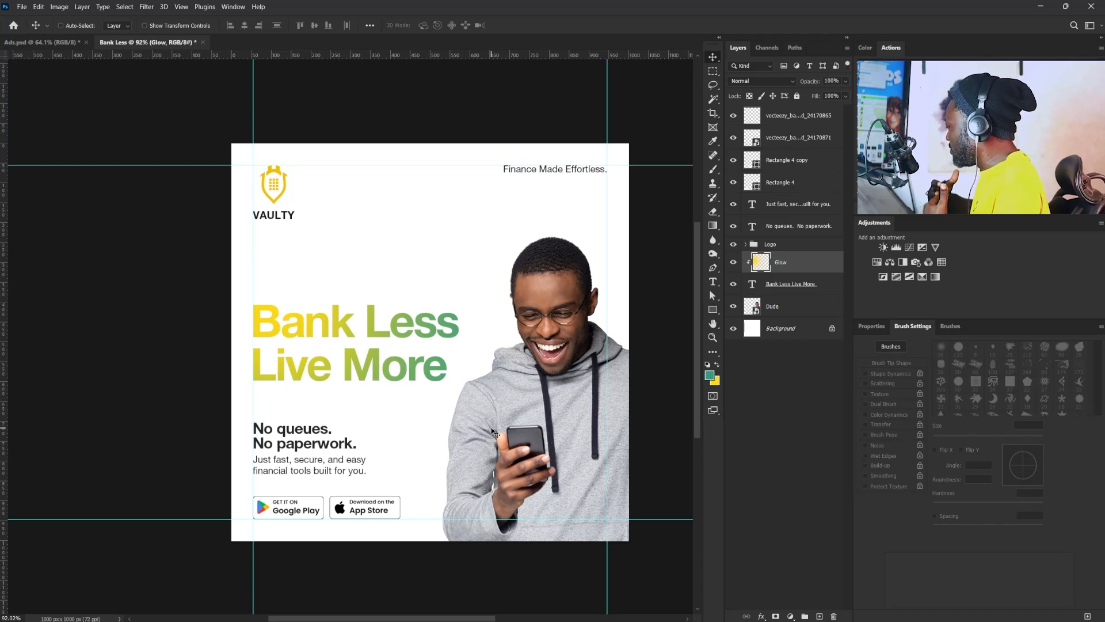
left_click(710, 375)
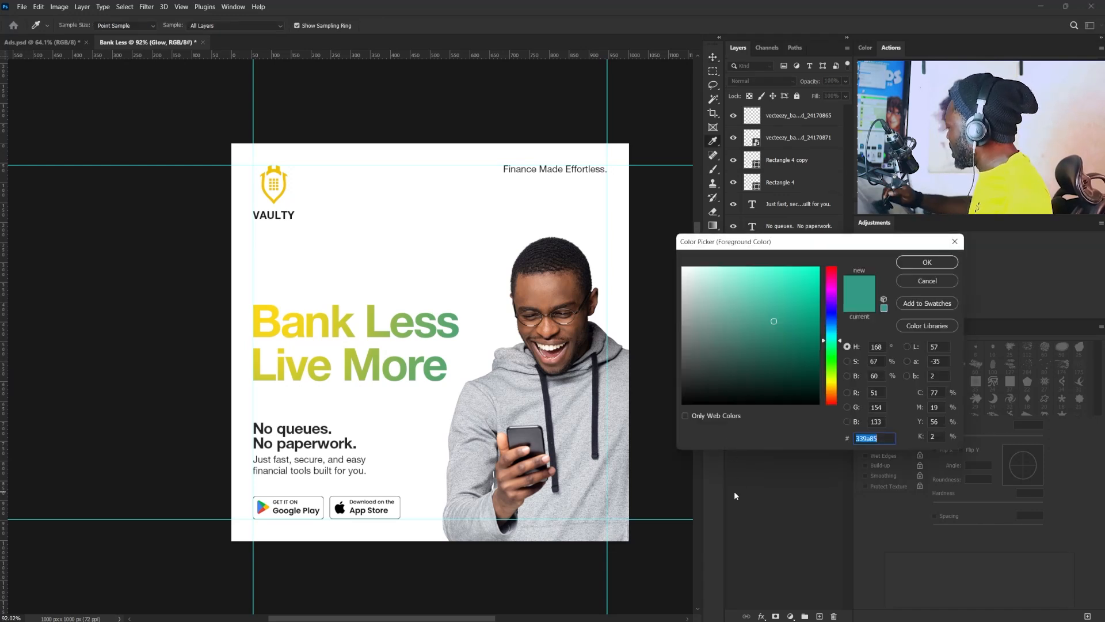
left_click(791, 332)
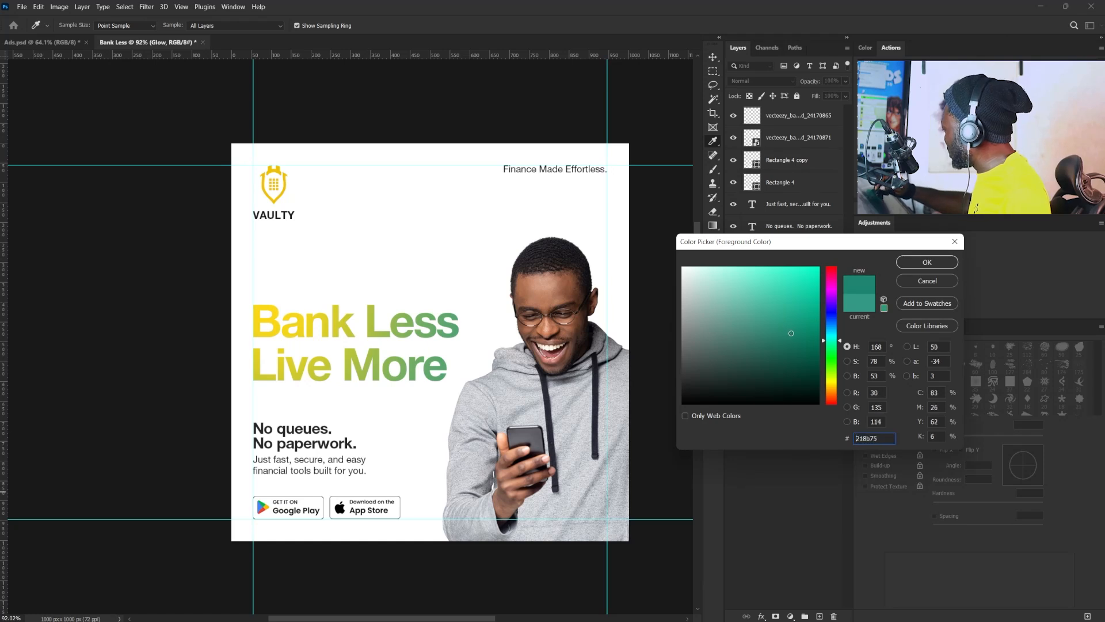
left_click(798, 333)
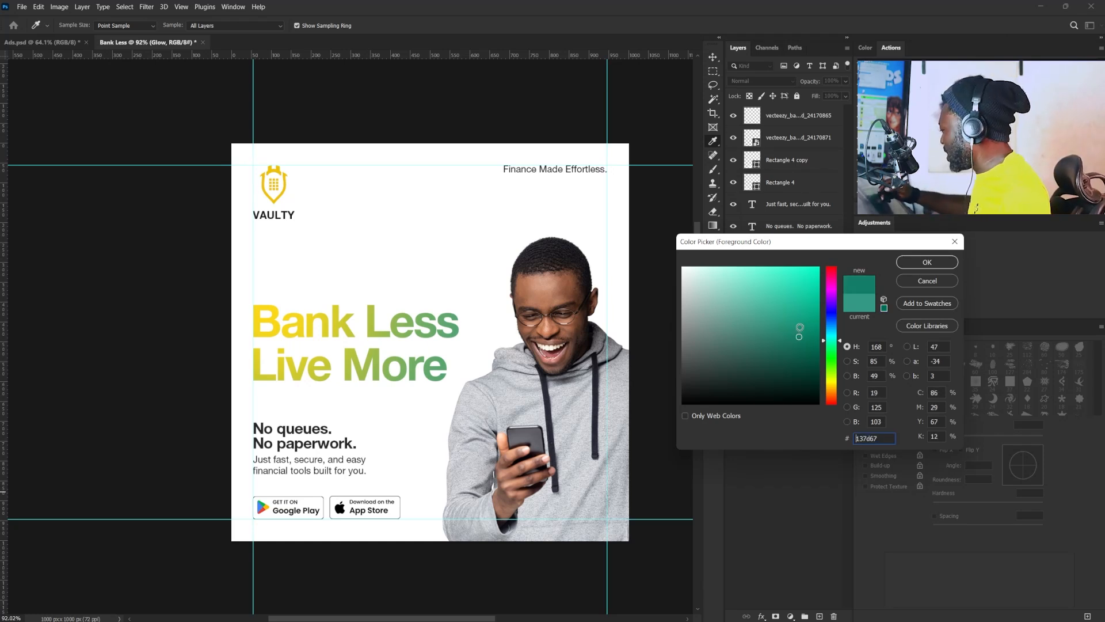
left_click(803, 348)
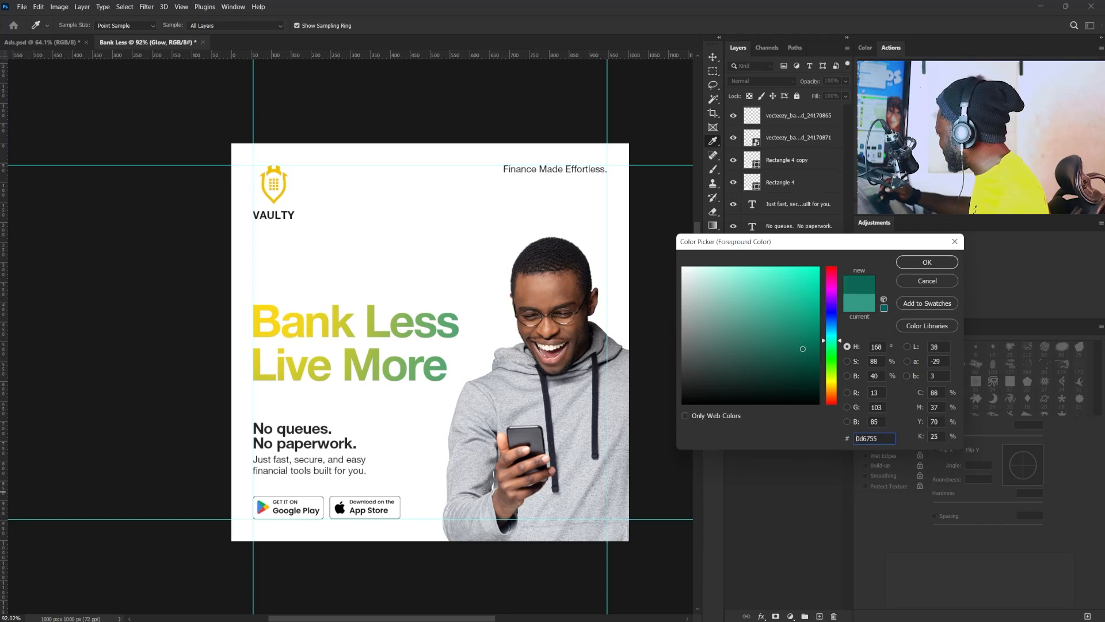
left_click(909, 263)
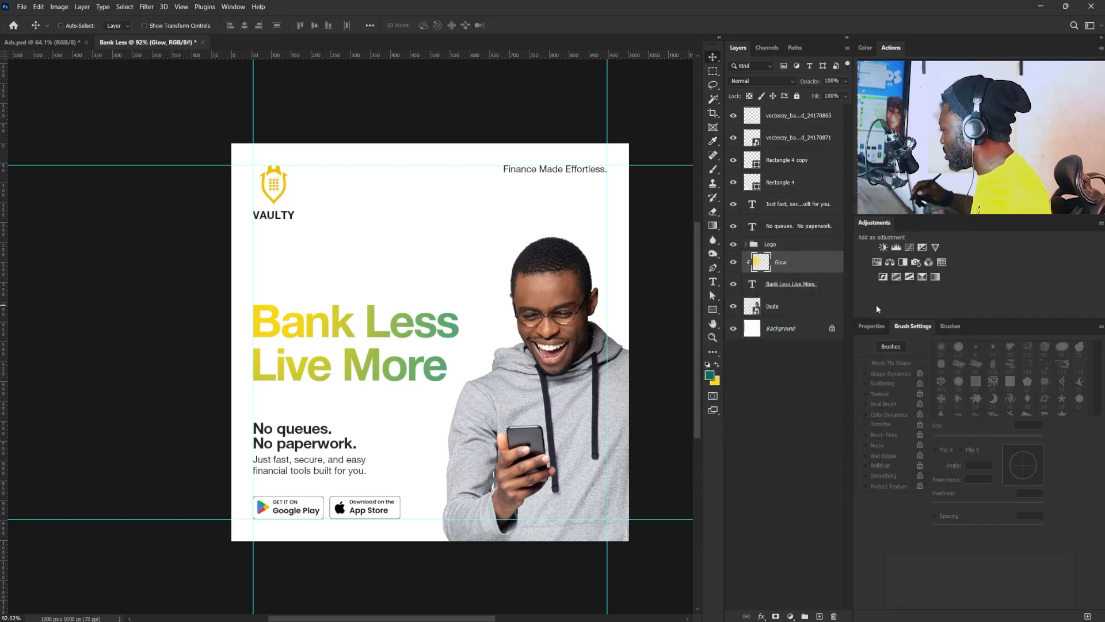
- Darken the text color of the "Bank Less Live More" headline to about 1f806c
left_click(798, 285)
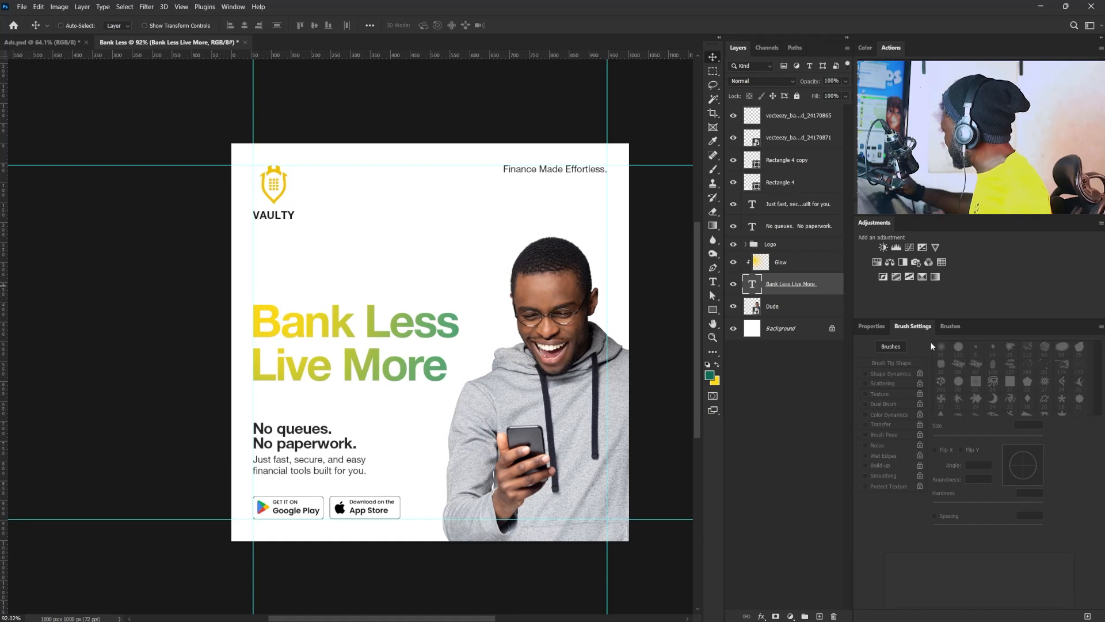
left_click(871, 326)
left_click(956, 447)
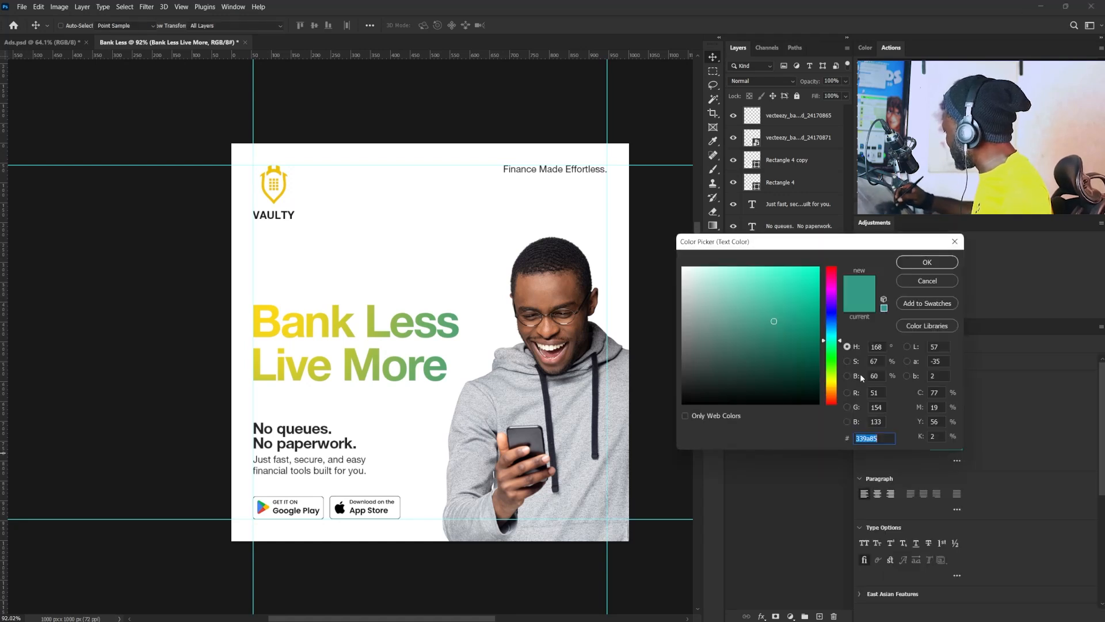
left_click(786, 335)
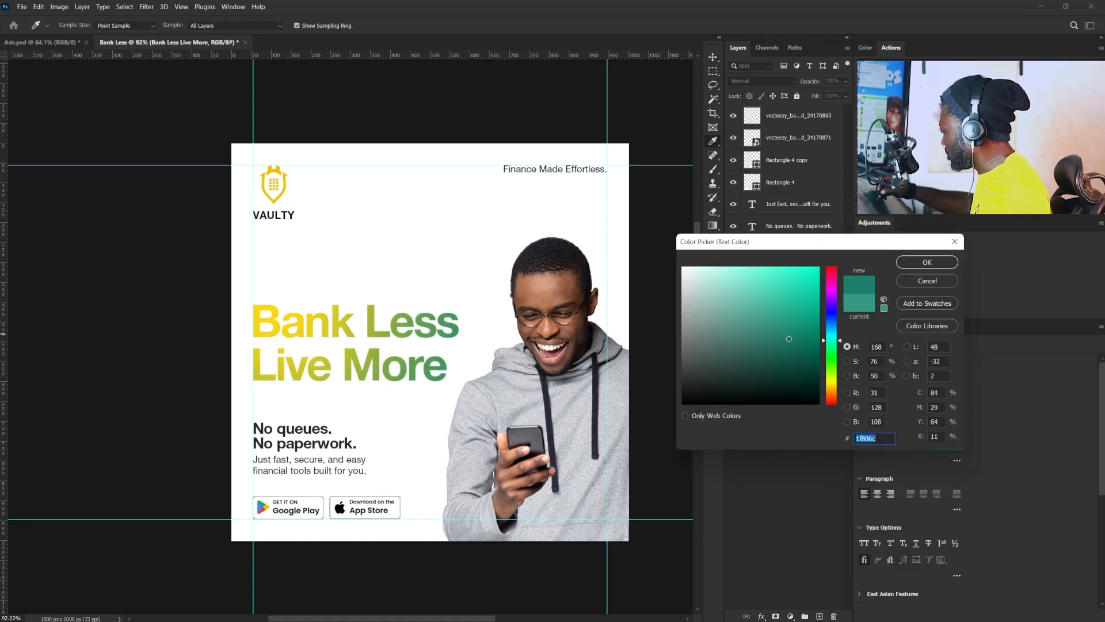
left_click(789, 340)
left_click(918, 262)
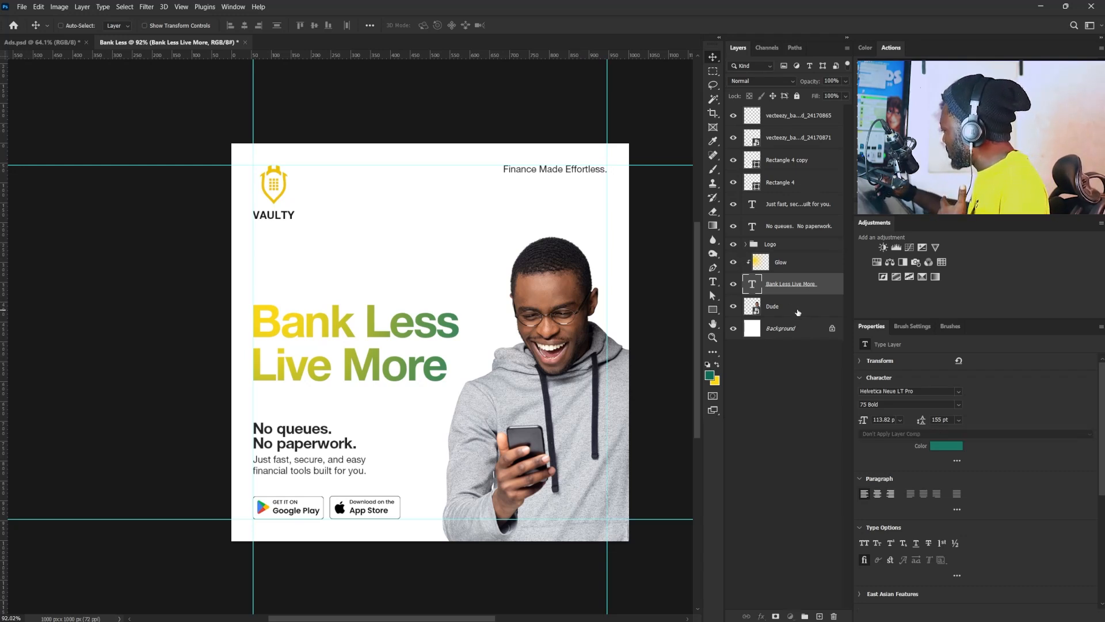
- Duplicate the Dude layer and add a Color Overlay effect to the lower of the two layers
left_click_drag(797, 308, 819, 616)
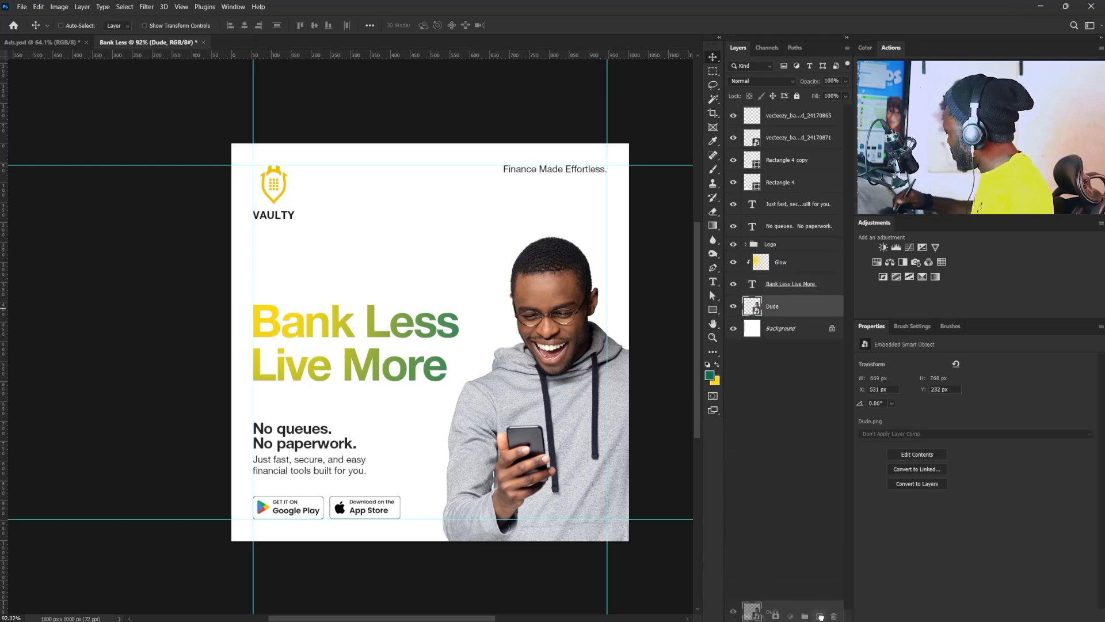
left_click(784, 330)
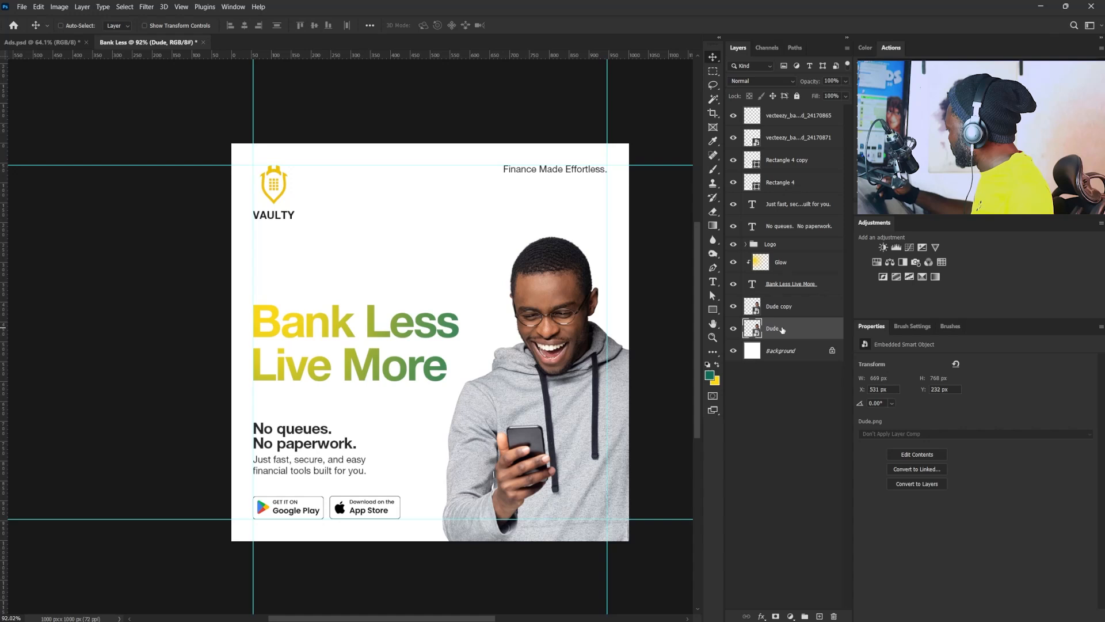
double_click(815, 337)
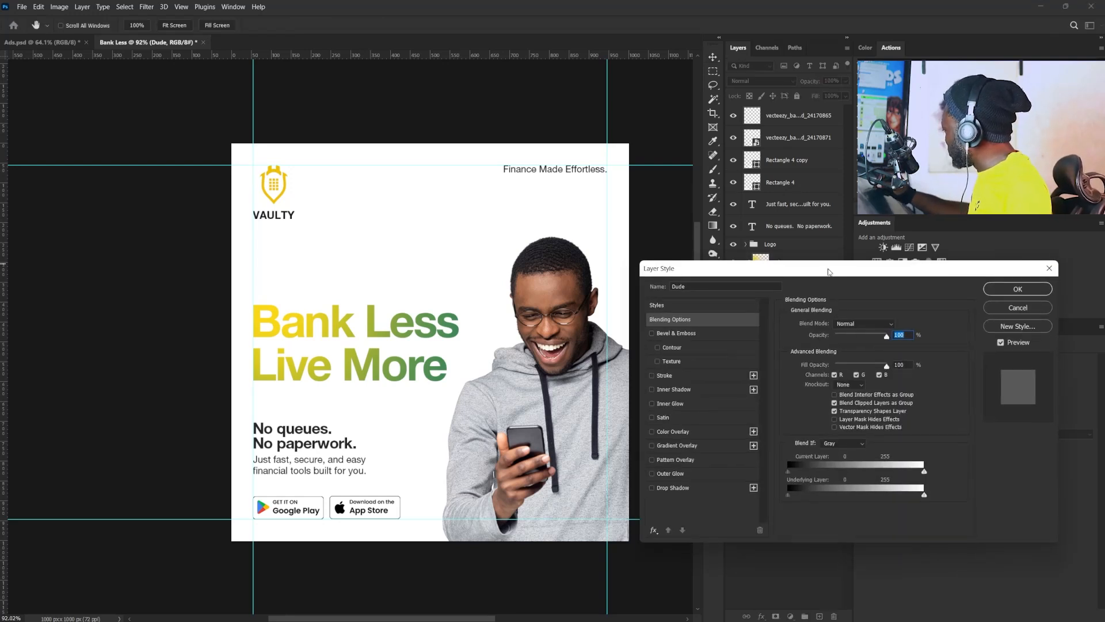
left_click(655, 438)
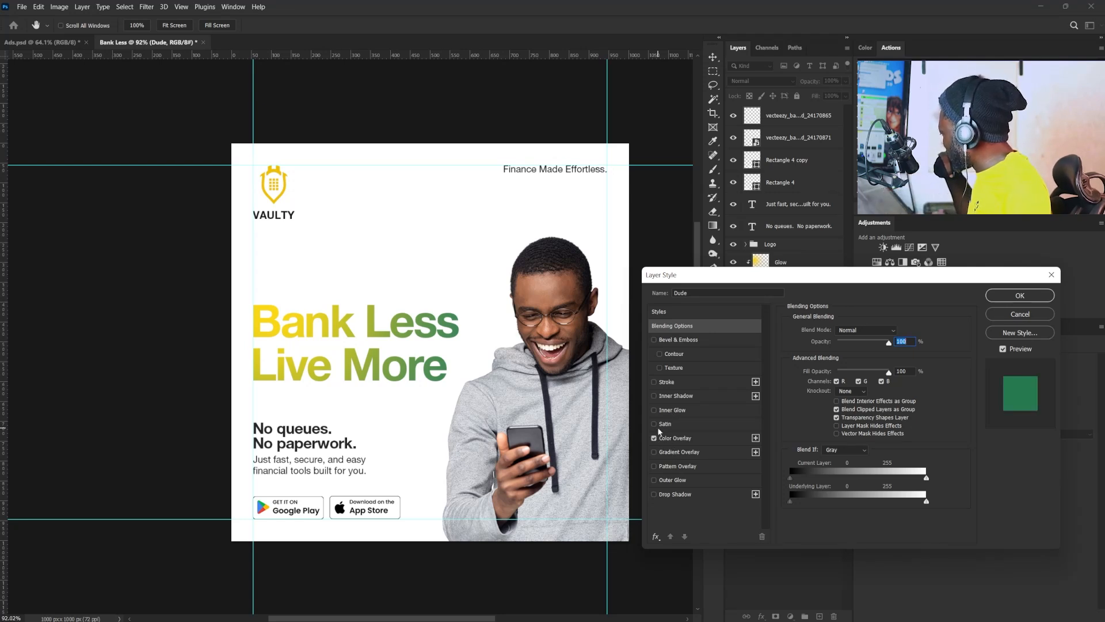
left_click(691, 438)
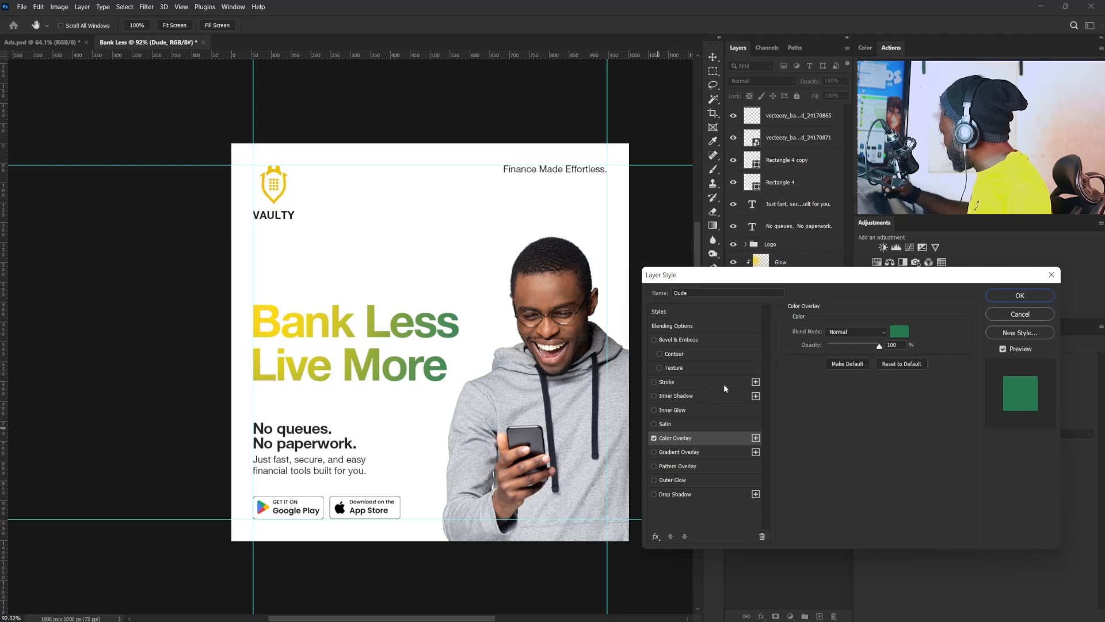
- Set the overlay color to green 448a56 sampled from the headline's end, and offset the green silhouette down-left to X 513, Y 248 px
left_click(899, 331)
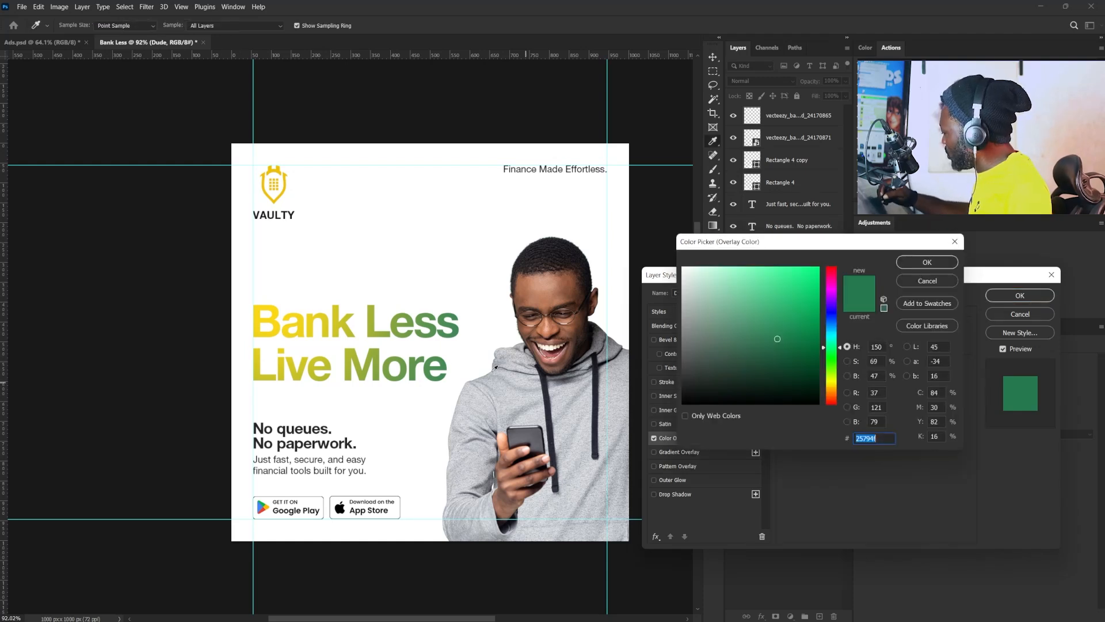
left_click(445, 363)
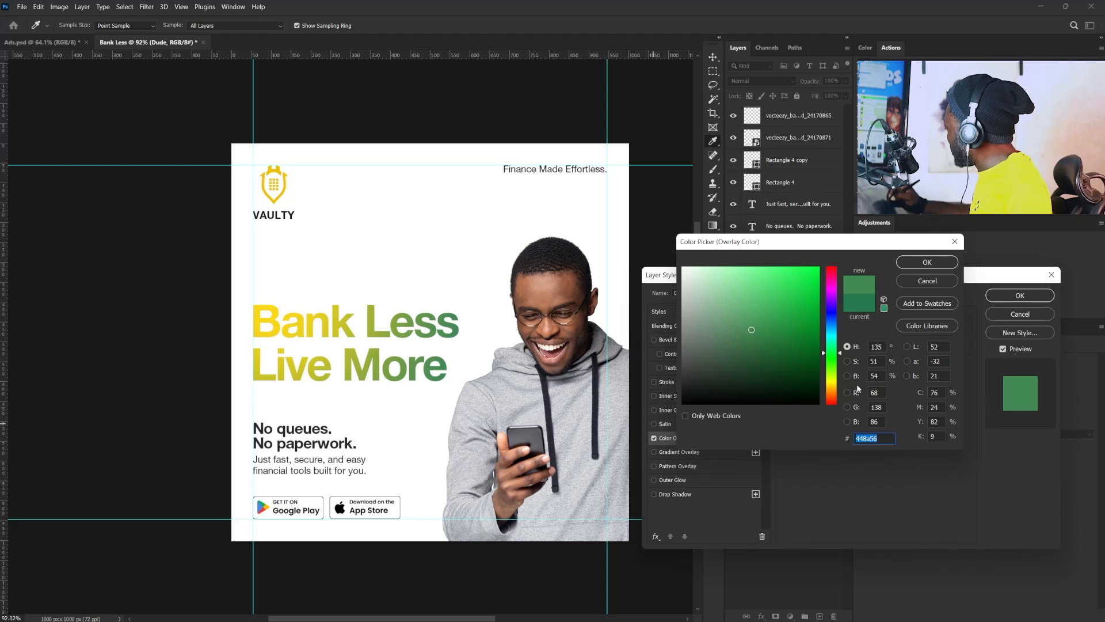
left_click(927, 262)
left_click(1018, 296)
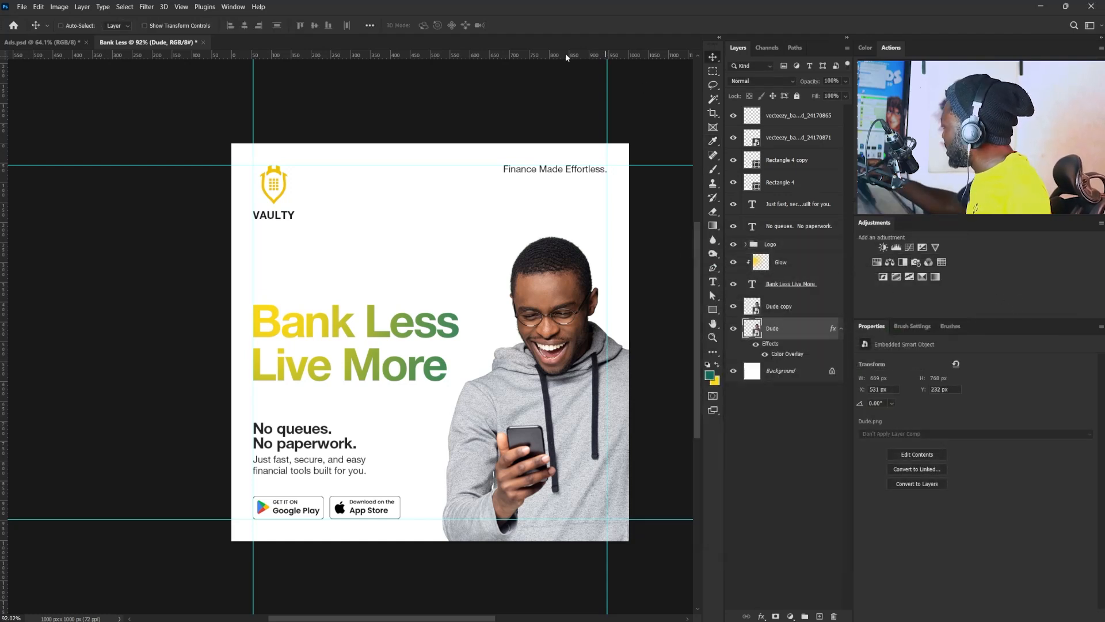
left_click_drag(587, 364, 587, 375)
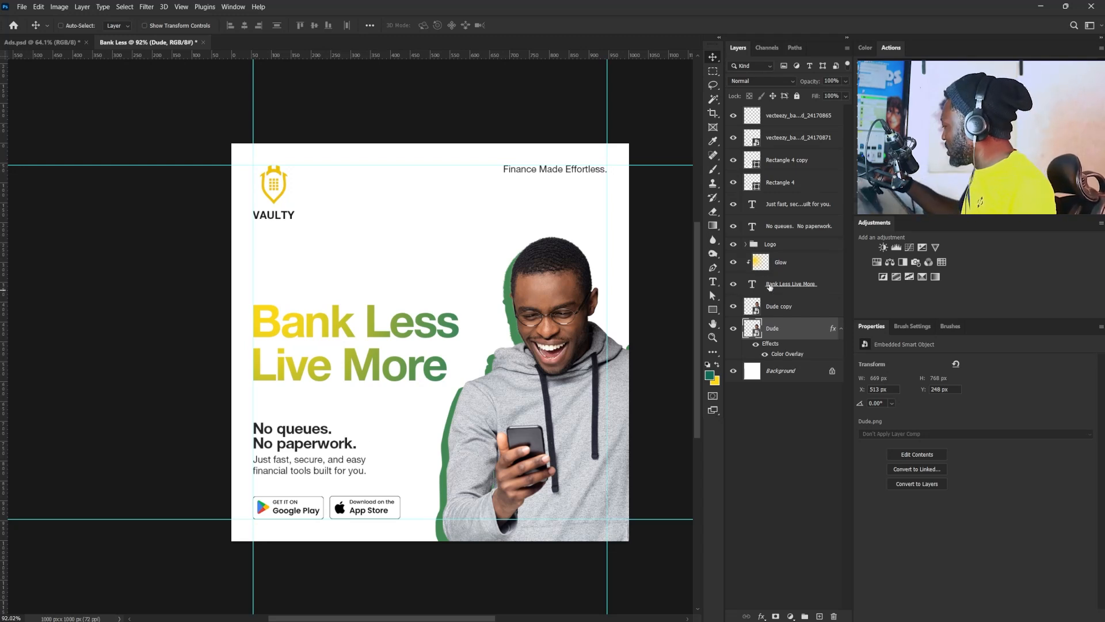
- Change the "No queues. No paperwork." text to the Wulantika Regular font with tracking 0
left_click(793, 231)
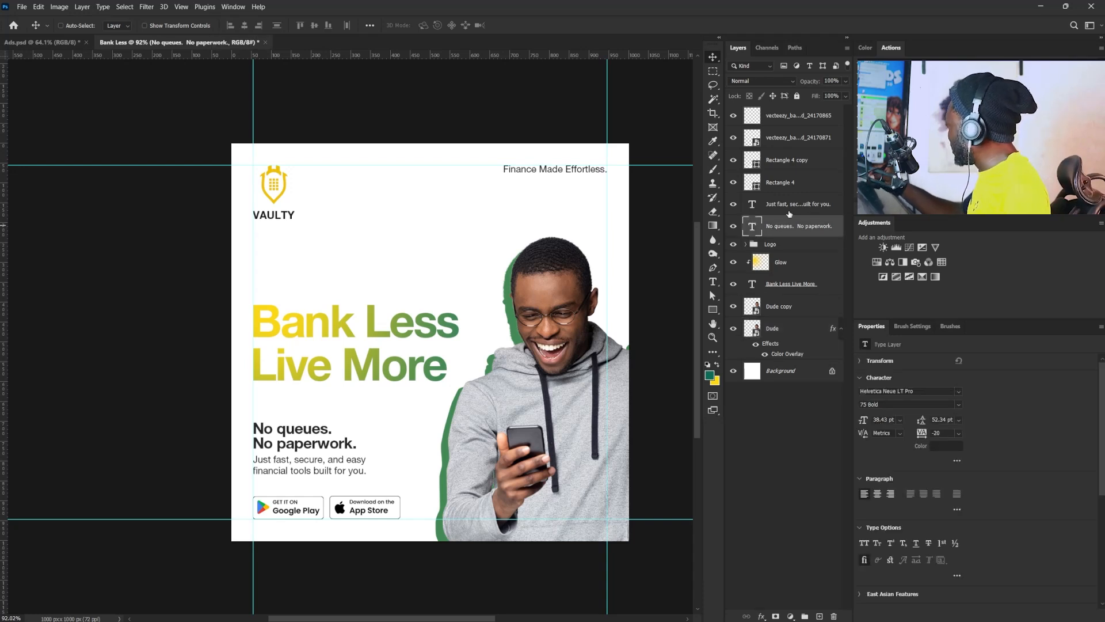
left_click(916, 391)
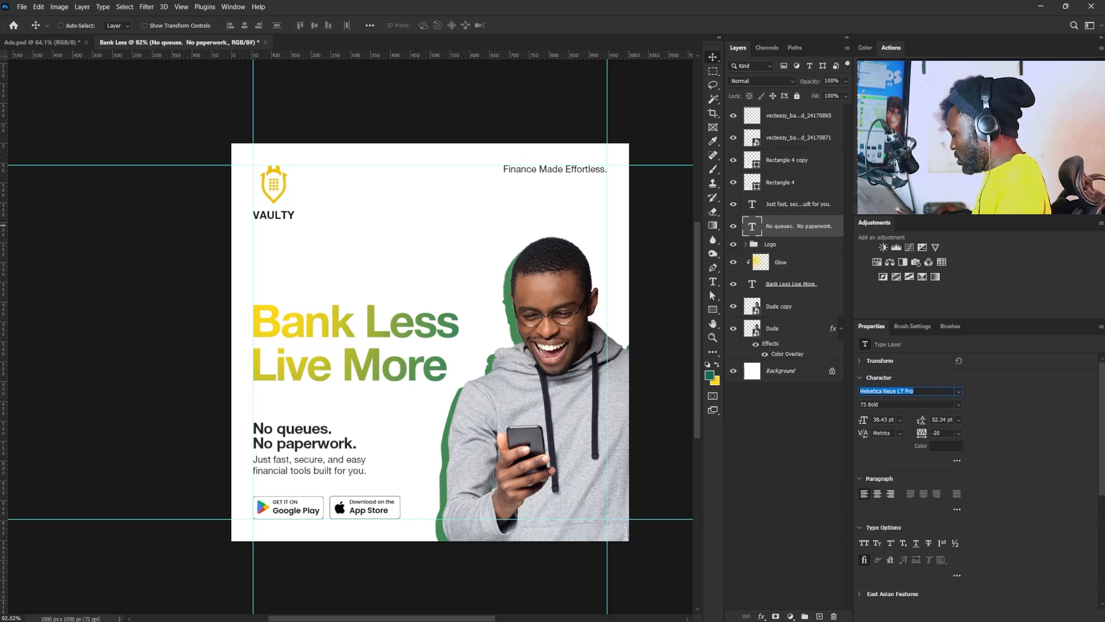
type("wul")
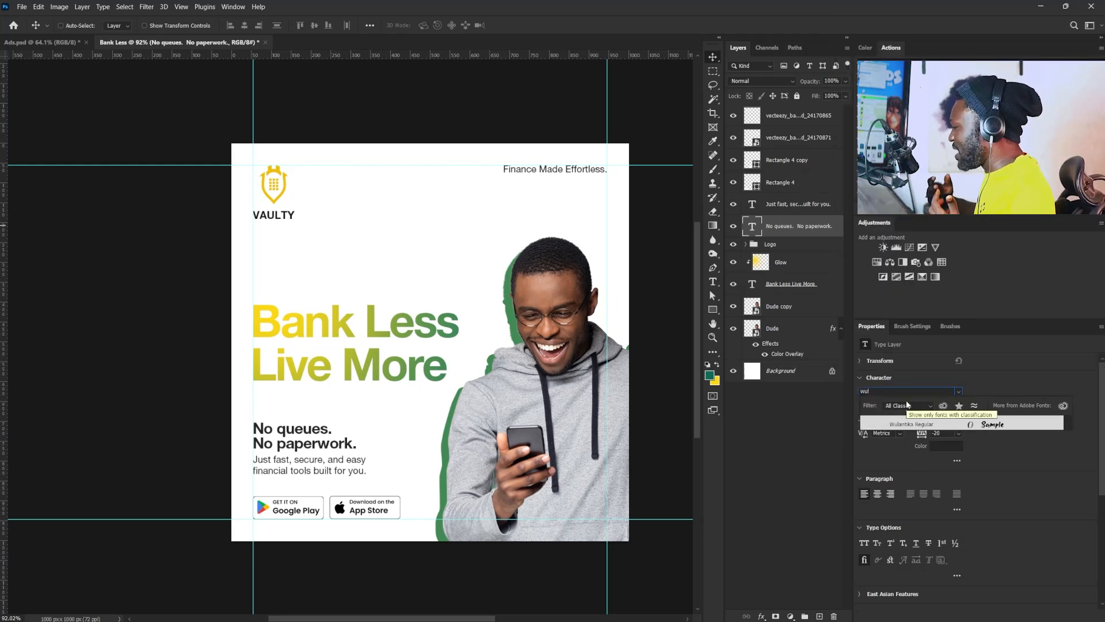
left_click(997, 427)
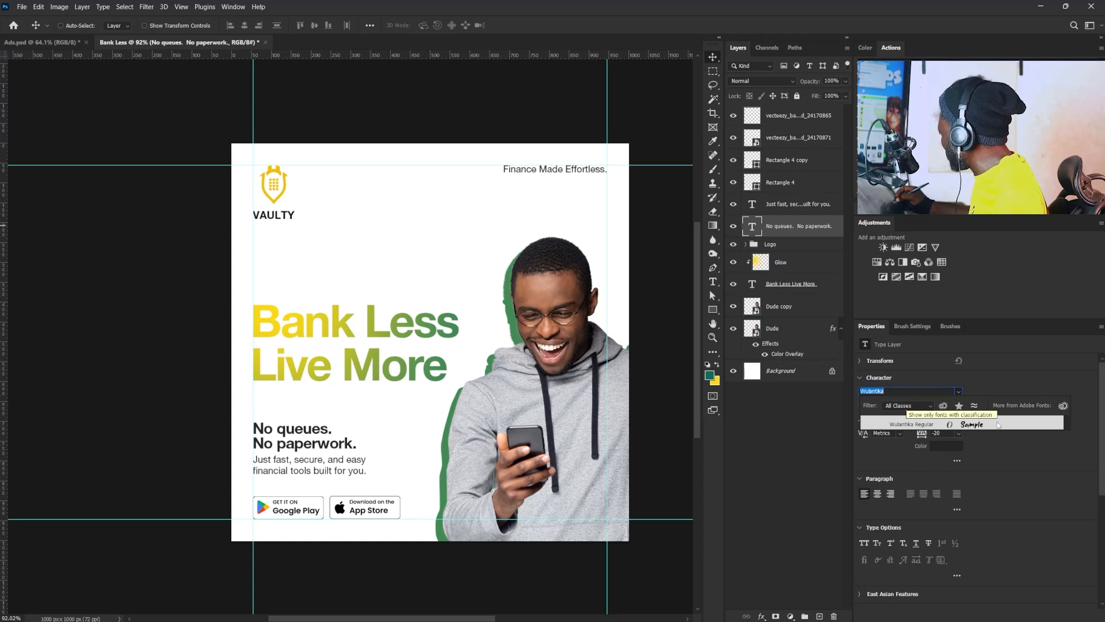
left_click(977, 429)
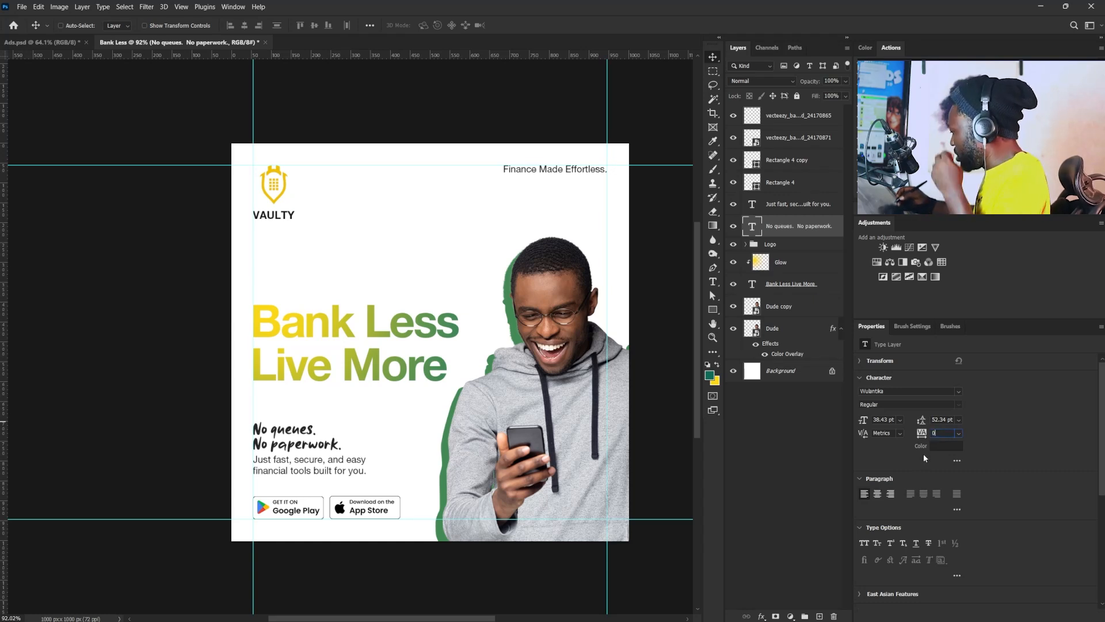
key("Return")
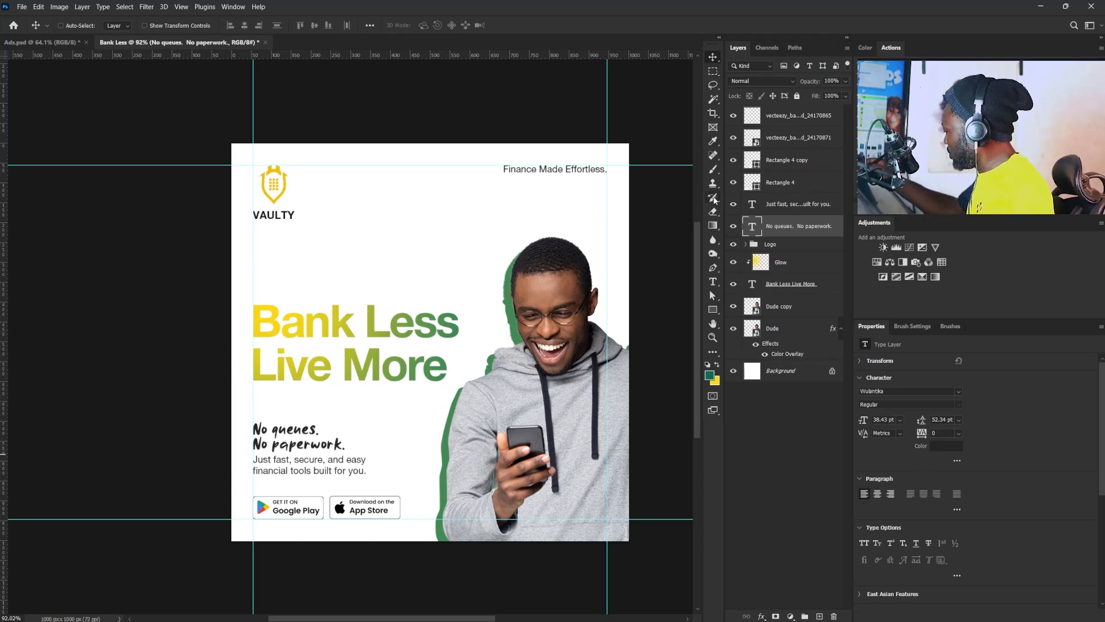
- Raise the "No queues. No paperwork." text slightly above the description and scale it up to about 115%
left_click_drag(340, 446, 337, 441)
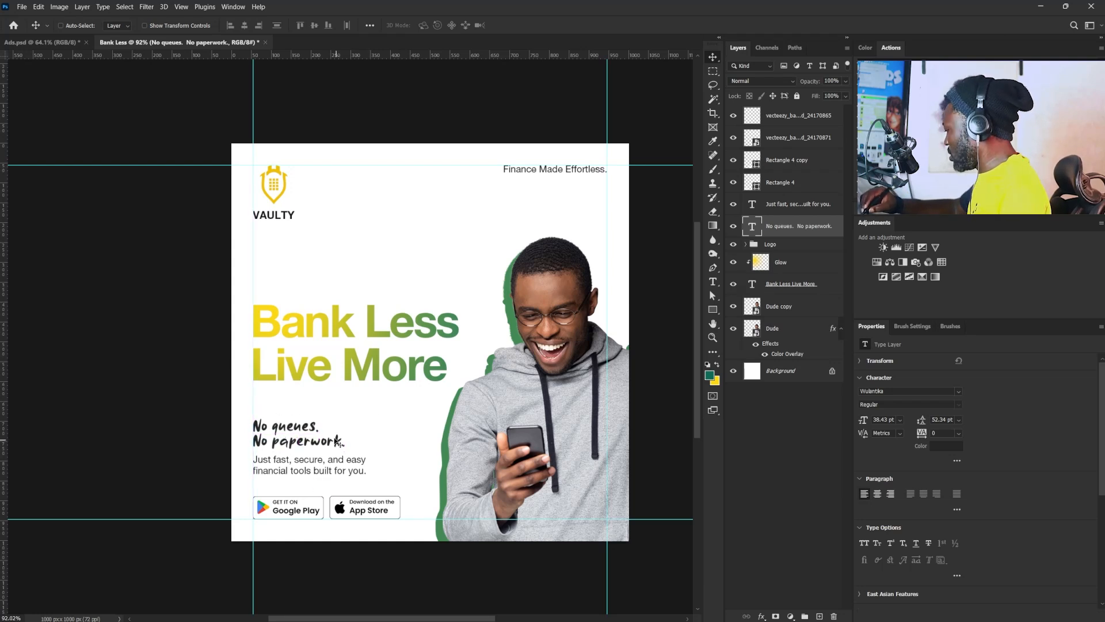
key("Down")
key("Down")
key("Down")
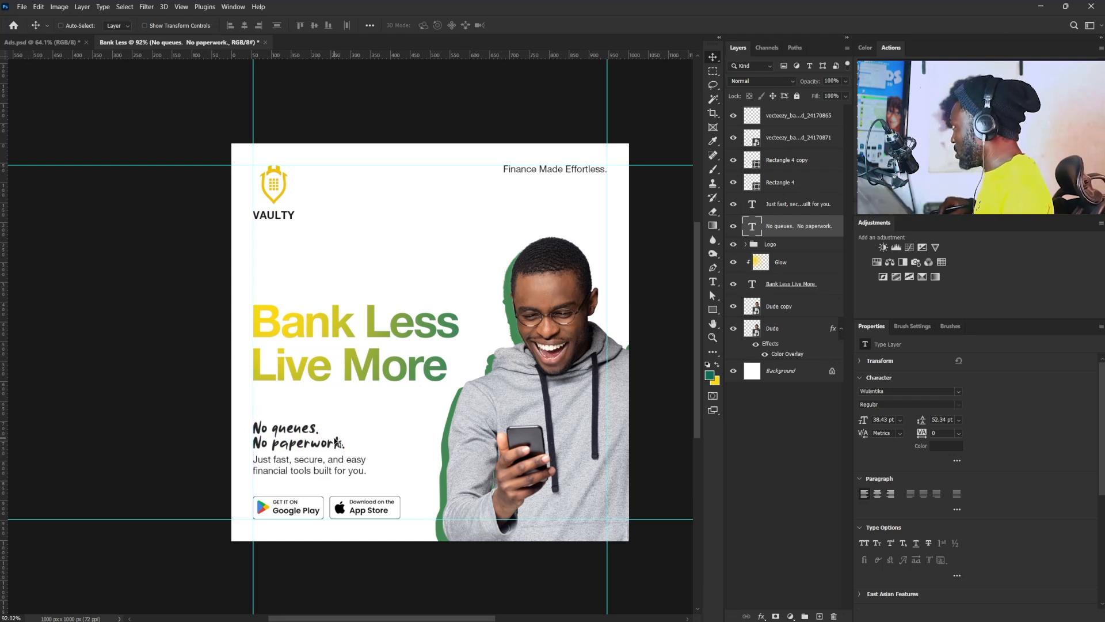
key("ctrl+t")
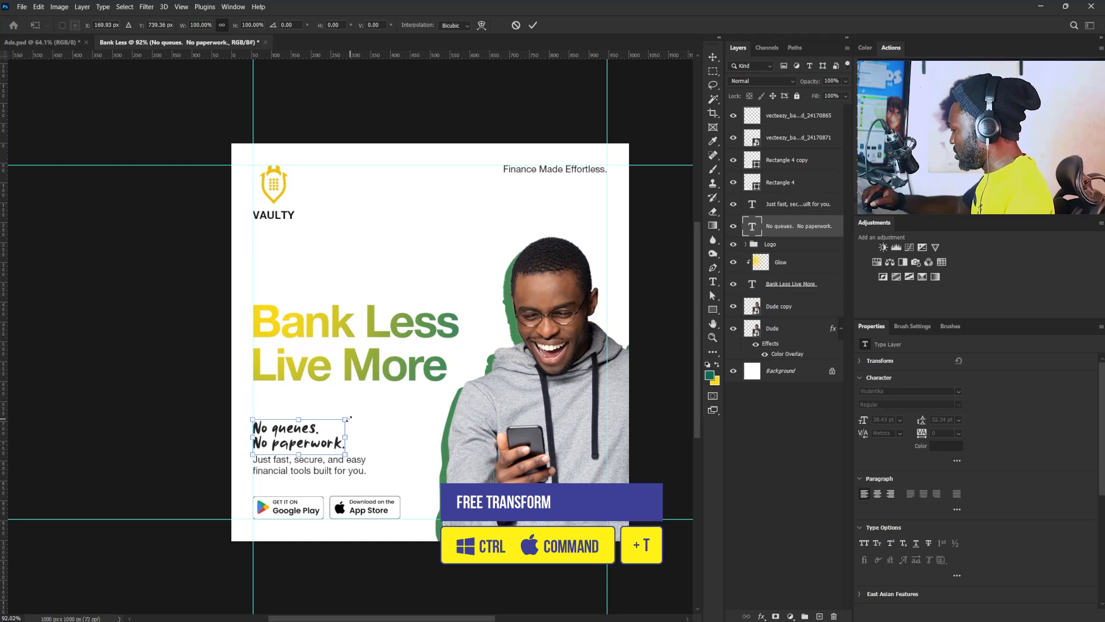
left_click_drag(347, 418, 359, 414)
key("Return")
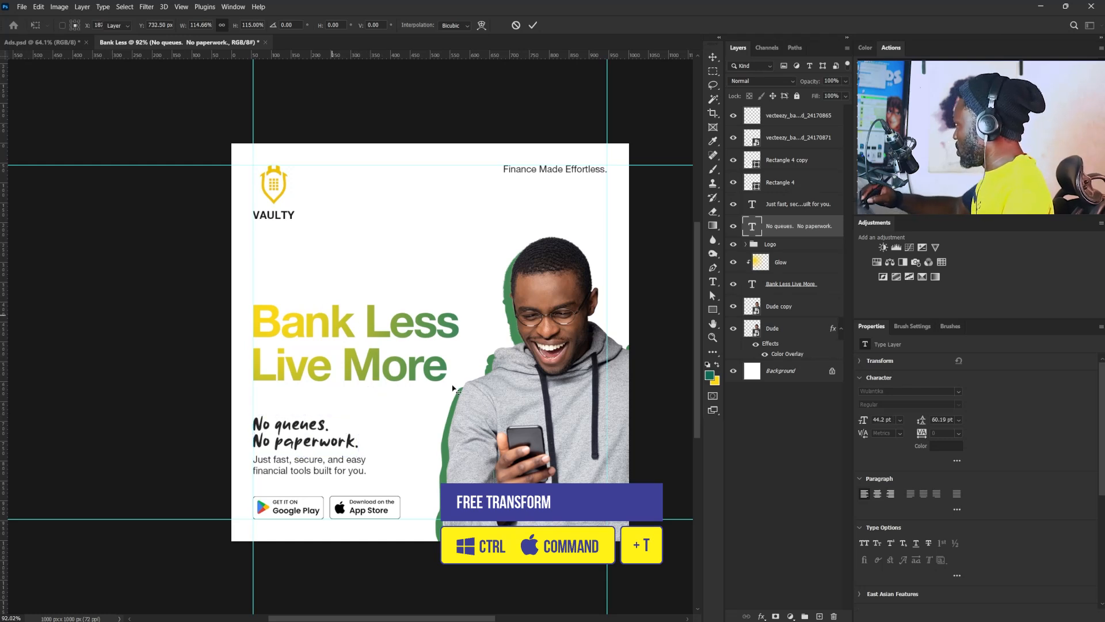
- Add a new layer directly above the Background and set the foreground color to 252525, sampled from the handwritten text
left_click(794, 372)
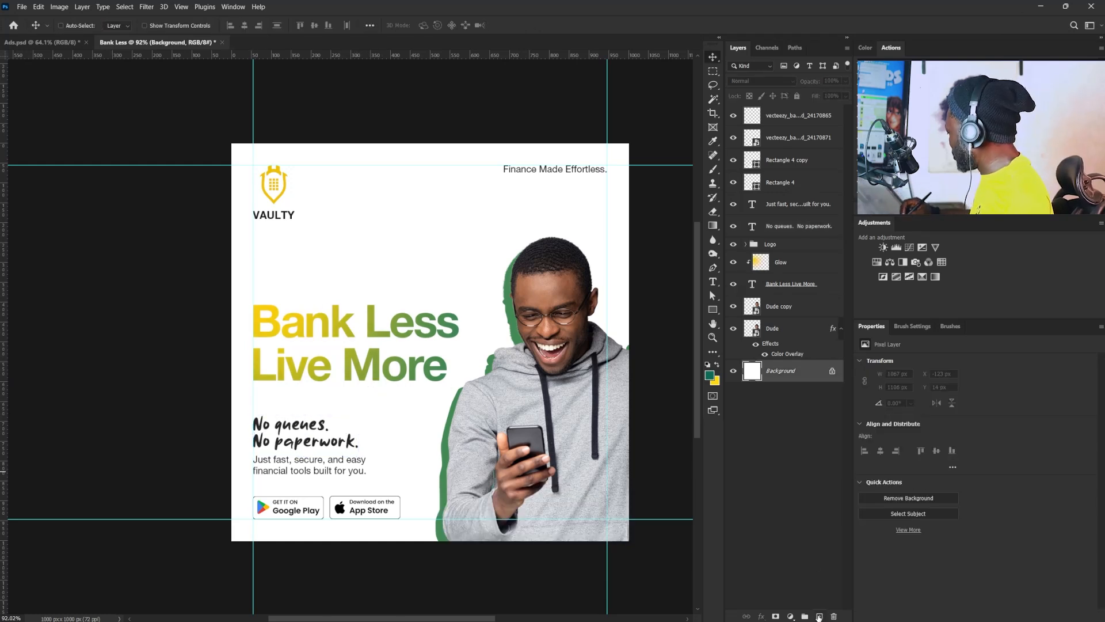
left_click(818, 617)
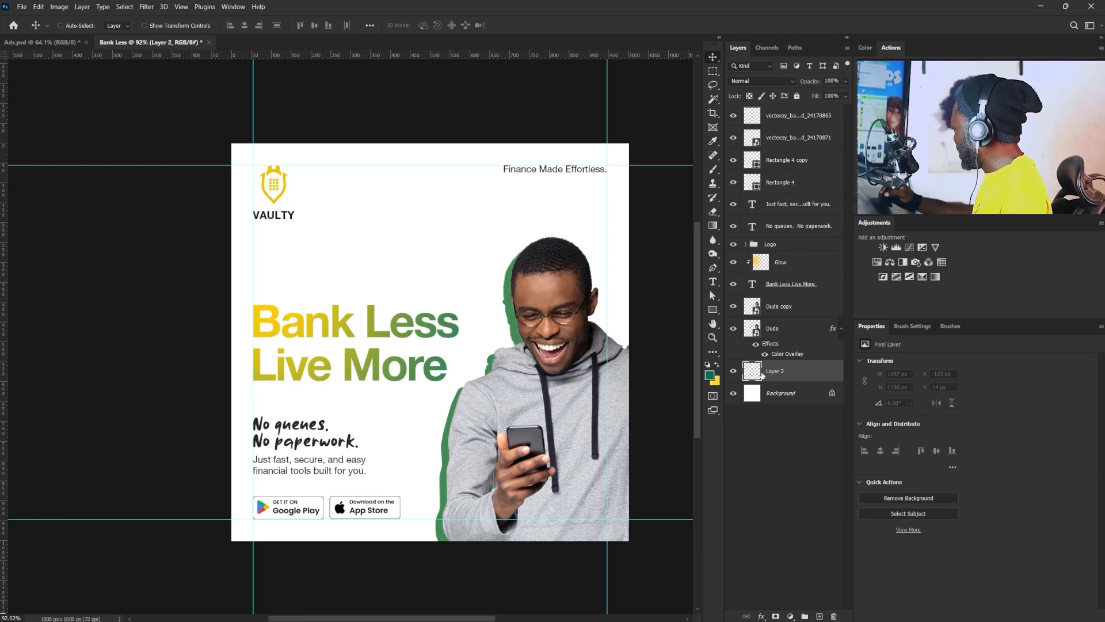
left_click(709, 376)
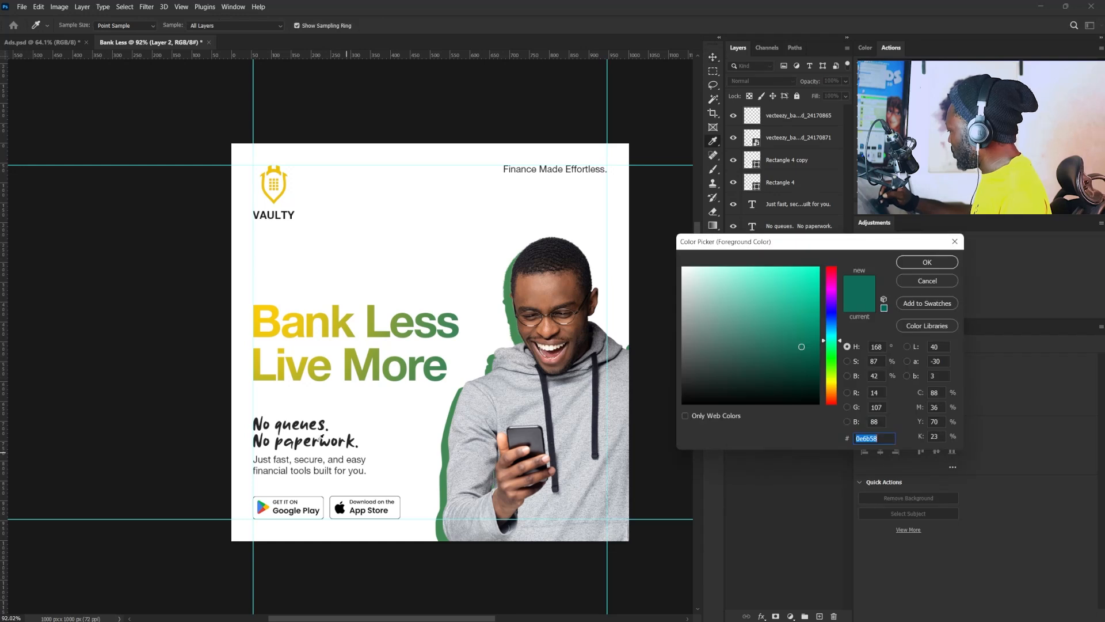
left_click(322, 426)
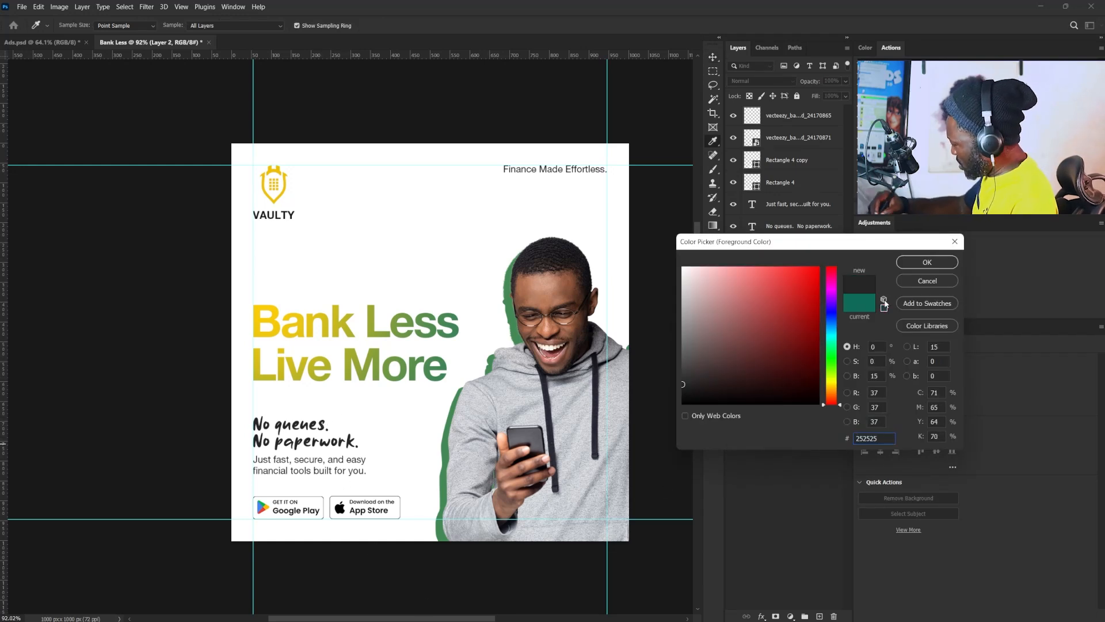
left_click(927, 262)
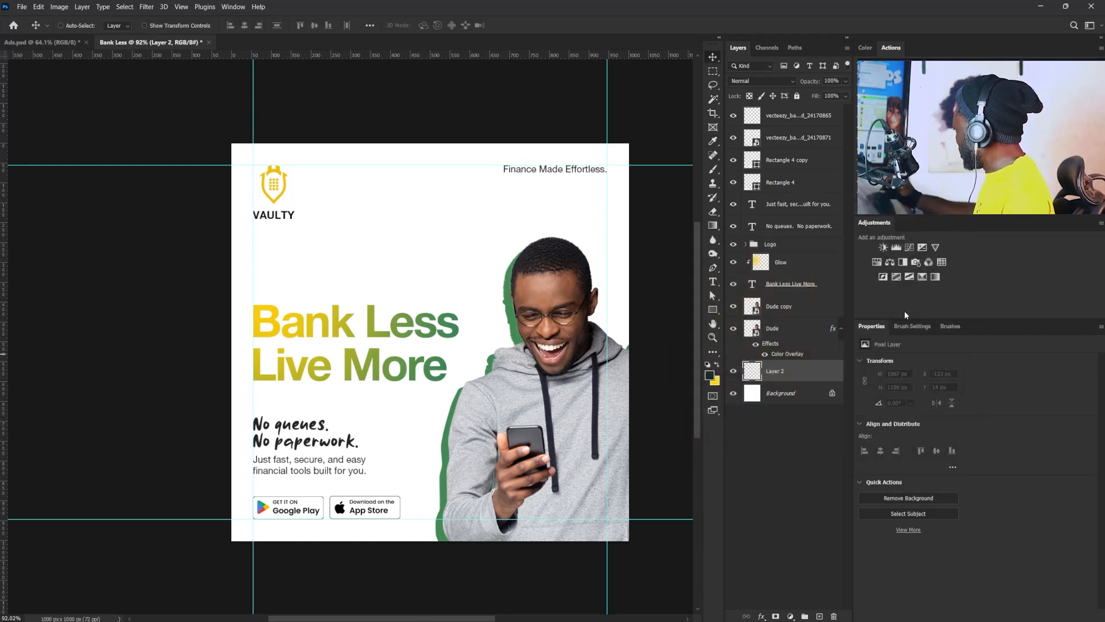
- Paint a large diagonal zigzag scribble across the canvas on Layer 2 with a hard round 123 px brush
key("b")
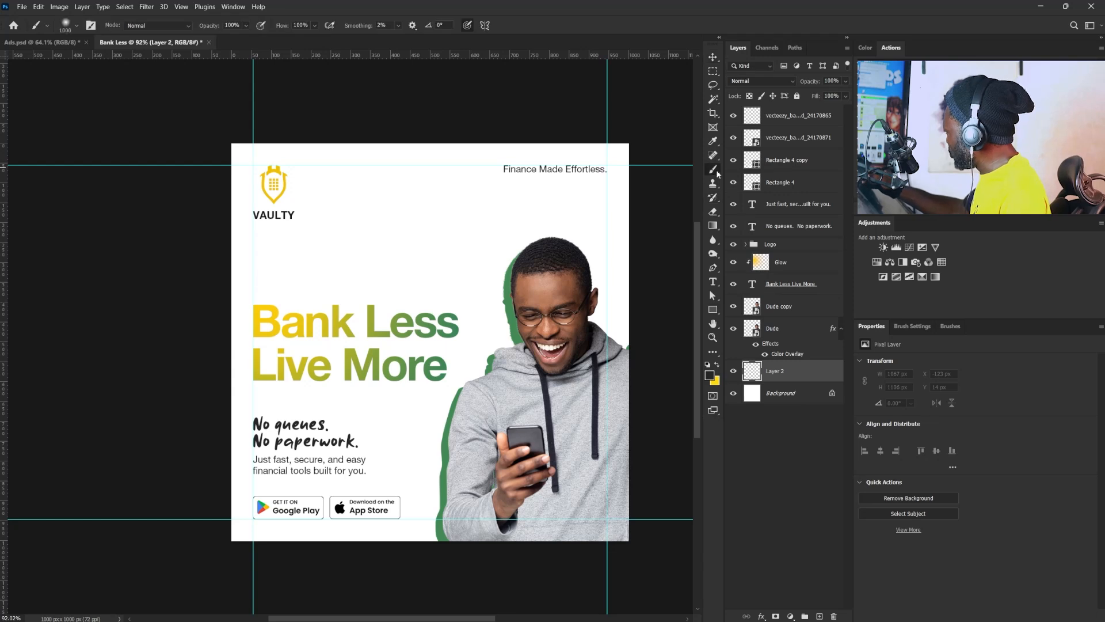
left_click(914, 323)
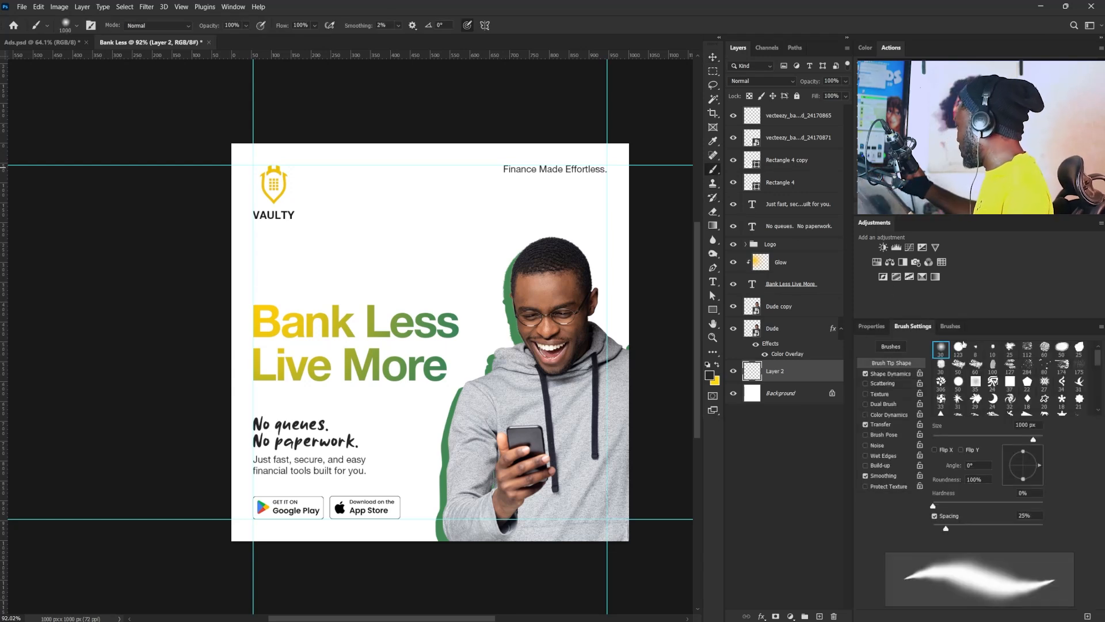
left_click(958, 348)
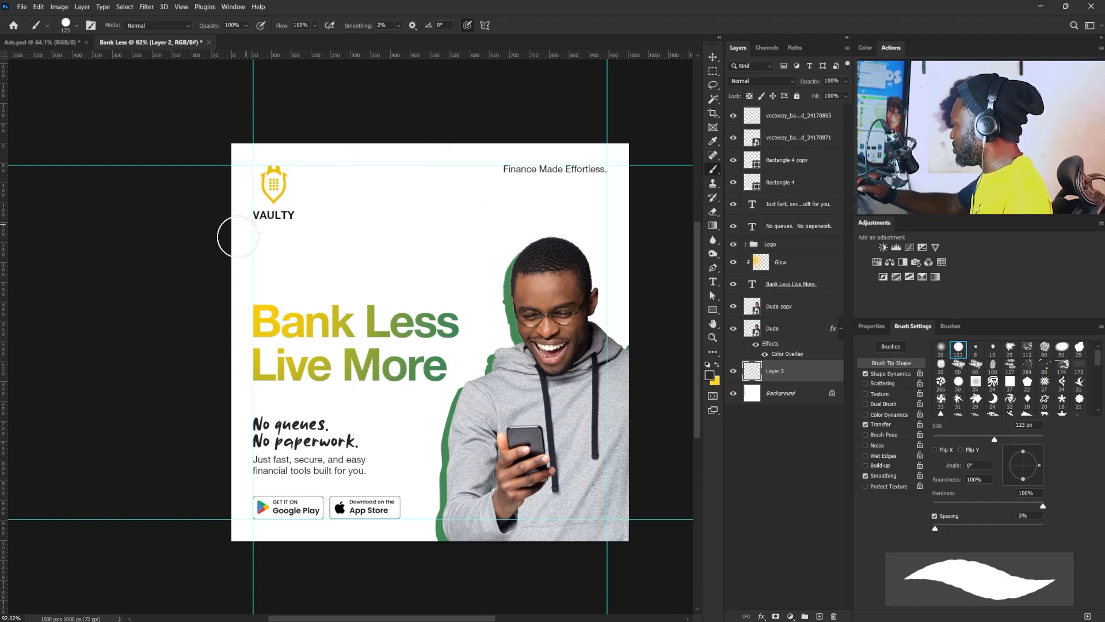
mouse_move(234, 237)
left_mouse_down()
mouse_move(230, 320)
mouse_move(541, 147)
mouse_move(509, 306)
mouse_move(362, 489)
left_mouse_up()
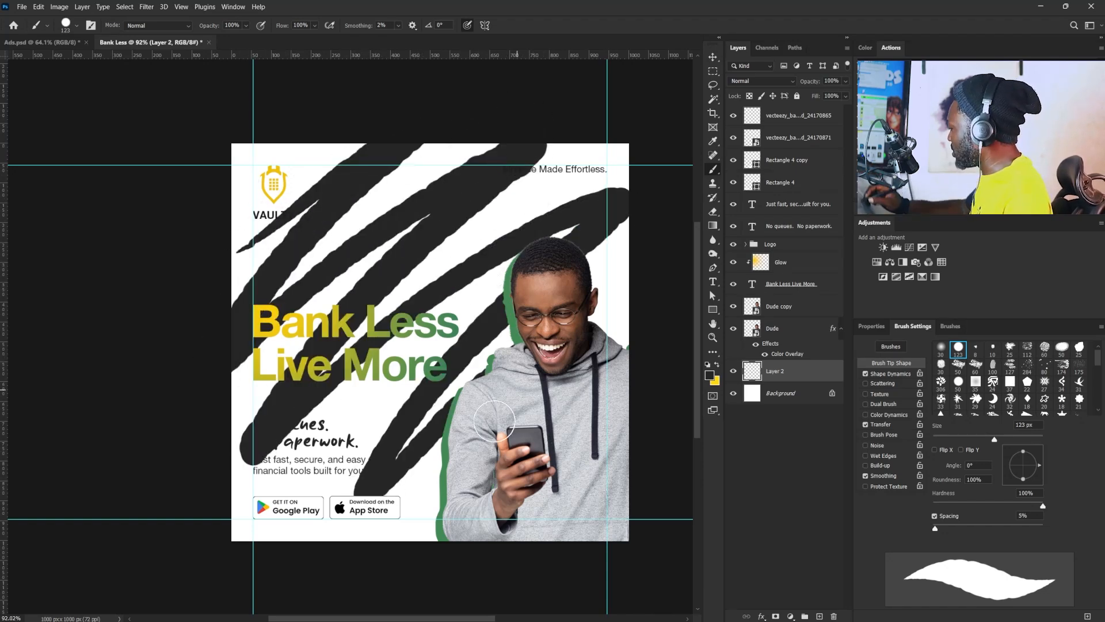
- Lower the opacity of the scribble layer to 2% for a faint background texture
left_click(842, 81)
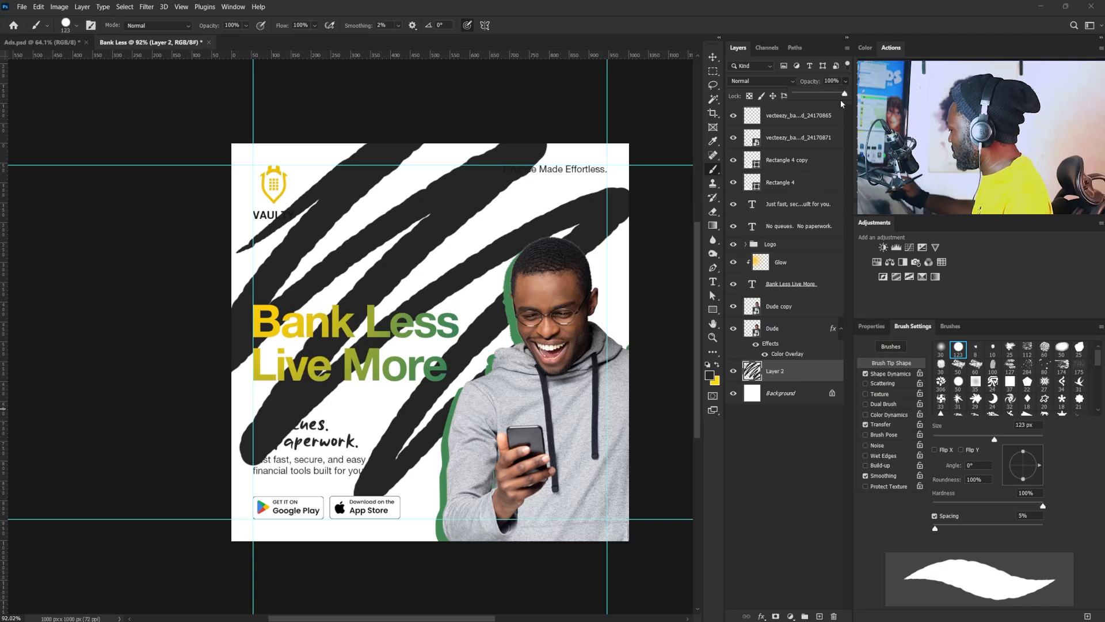
left_click_drag(842, 94, 799, 97)
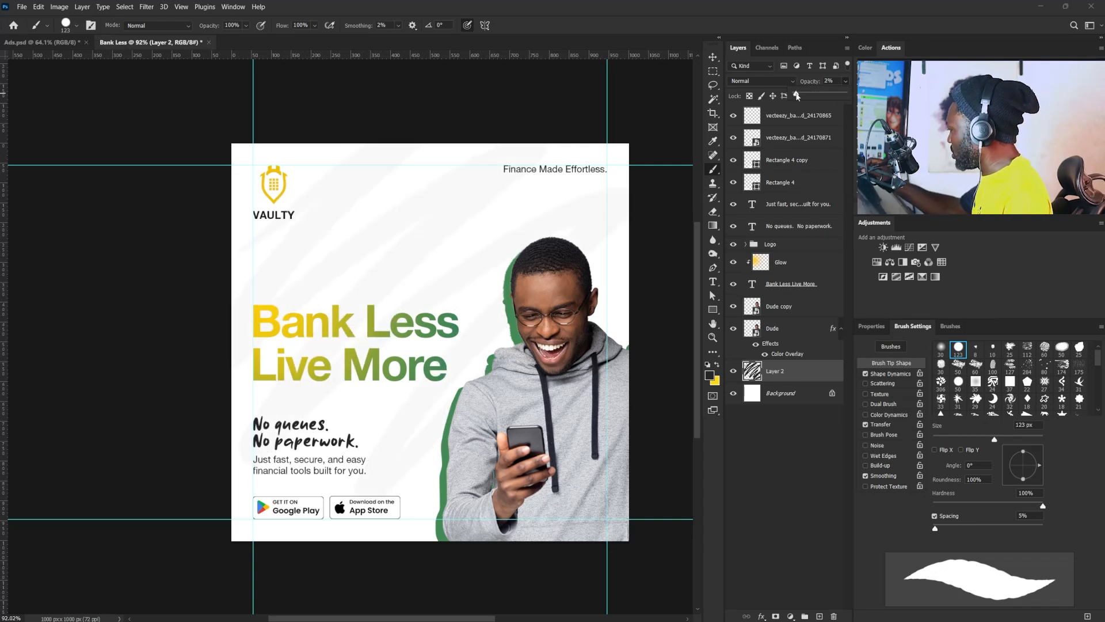
left_click(538, 102)
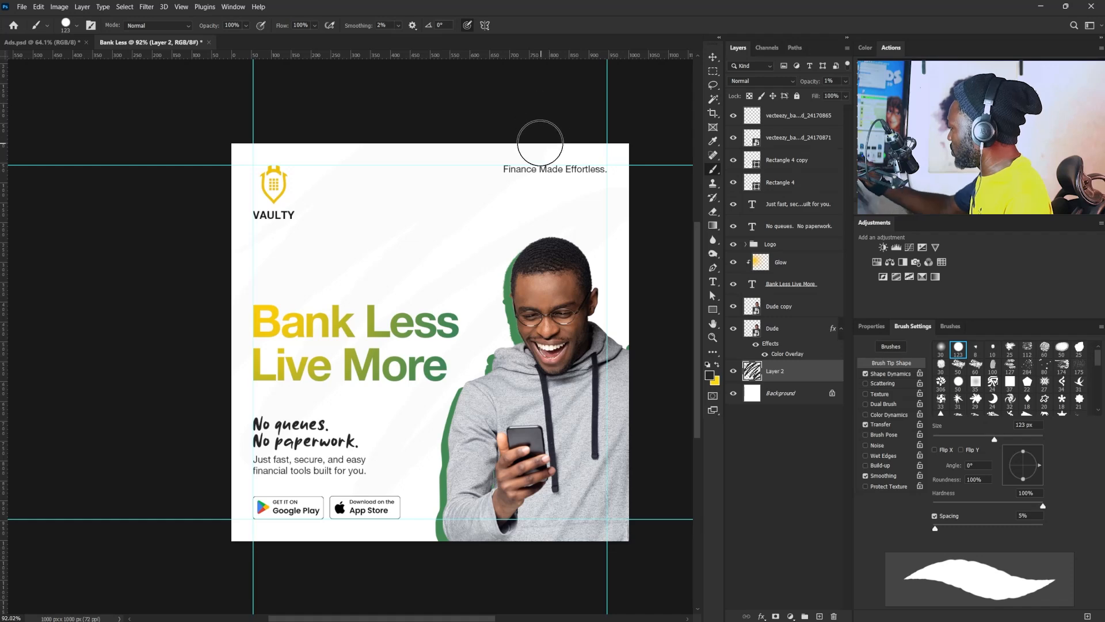
key("v")
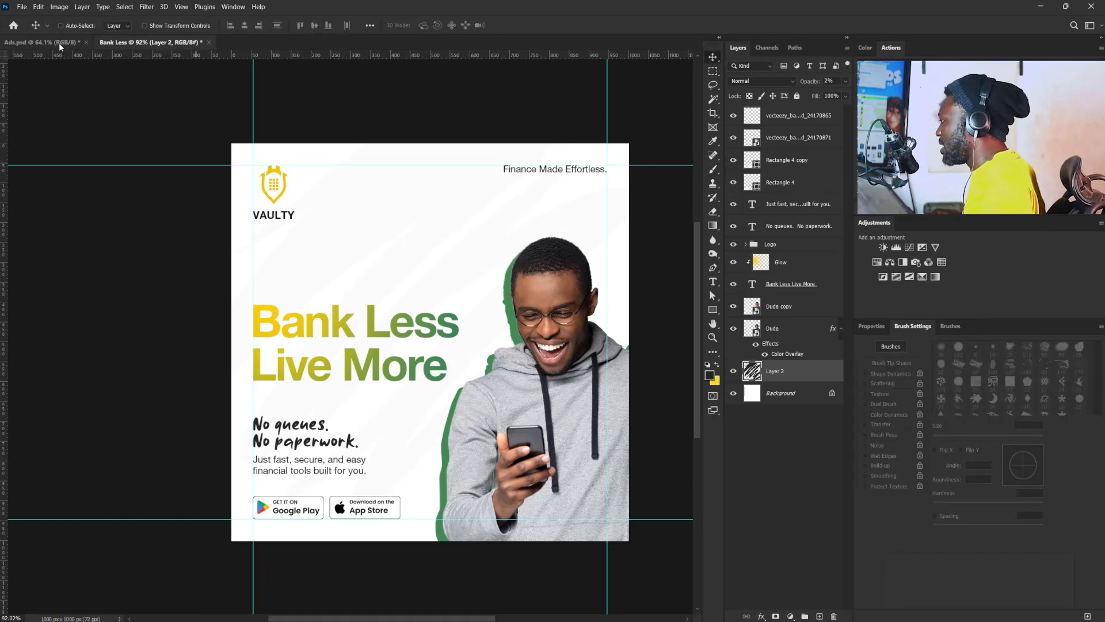
- Hide the red annotation layer in Ads.psd, examine the whole original ad for comparison, and return to the Bank Less document
left_click(41, 42)
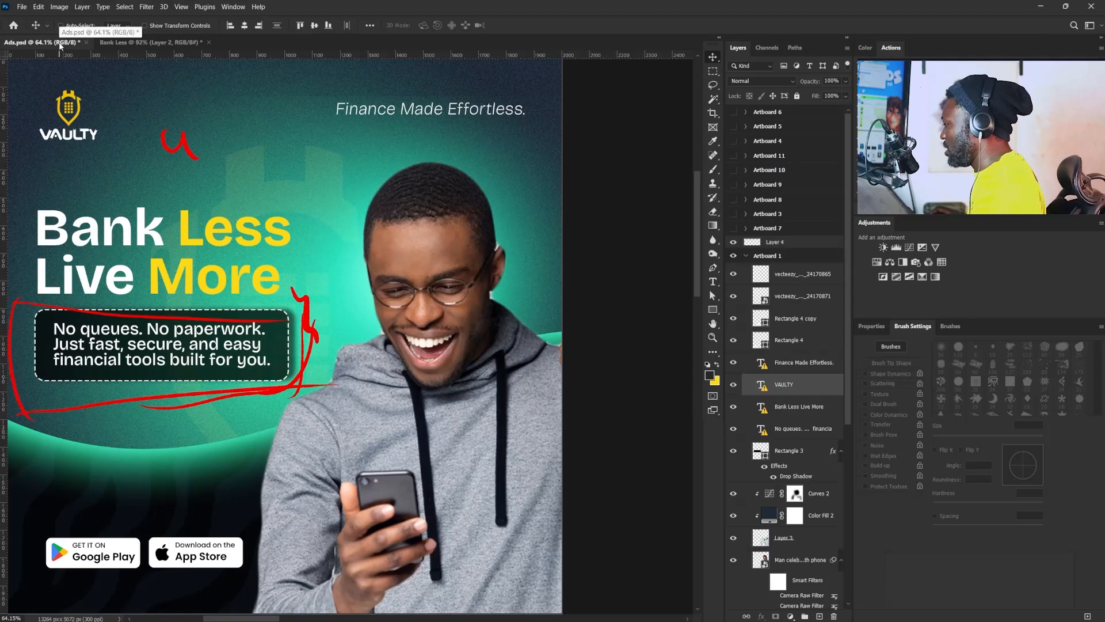
left_click(732, 242)
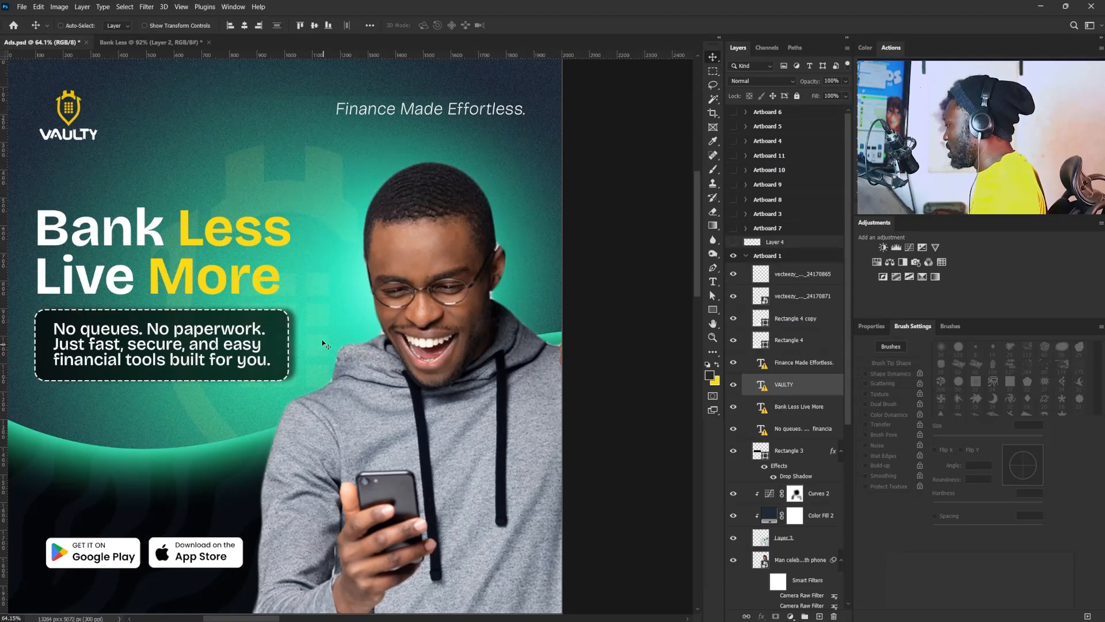
left_click_drag(263, 337, 365, 369)
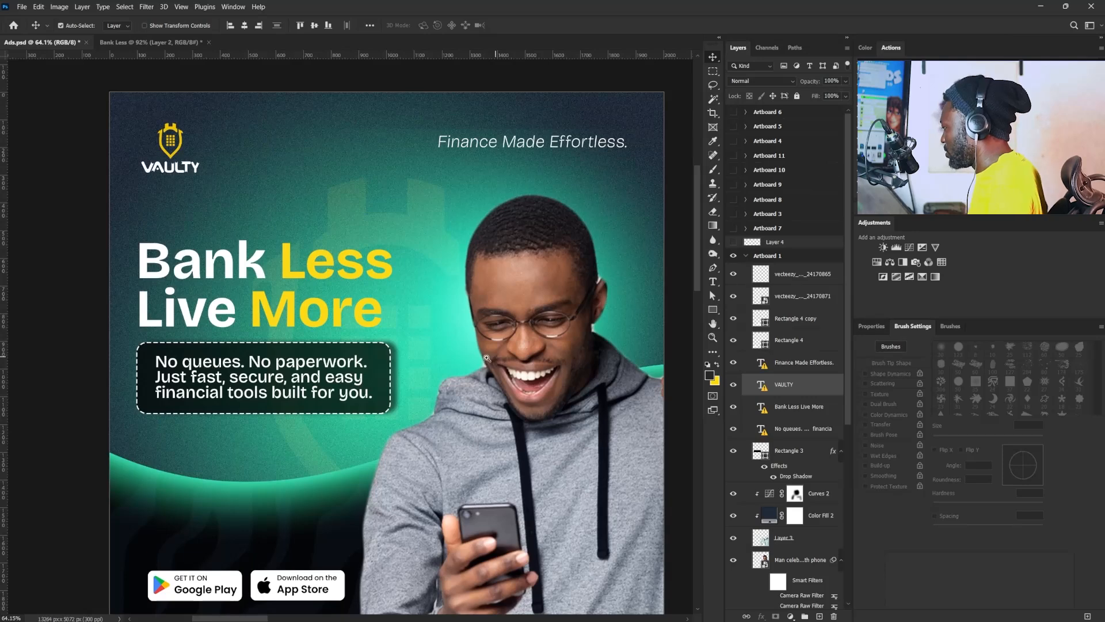
left_click_drag(494, 359, 478, 356)
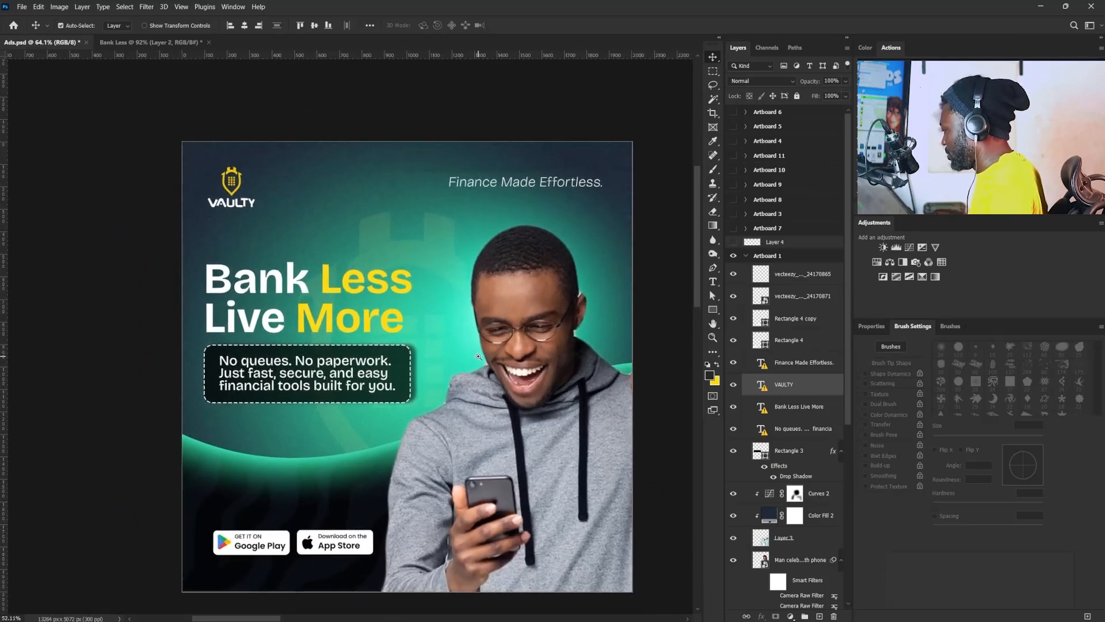
left_click(148, 43)
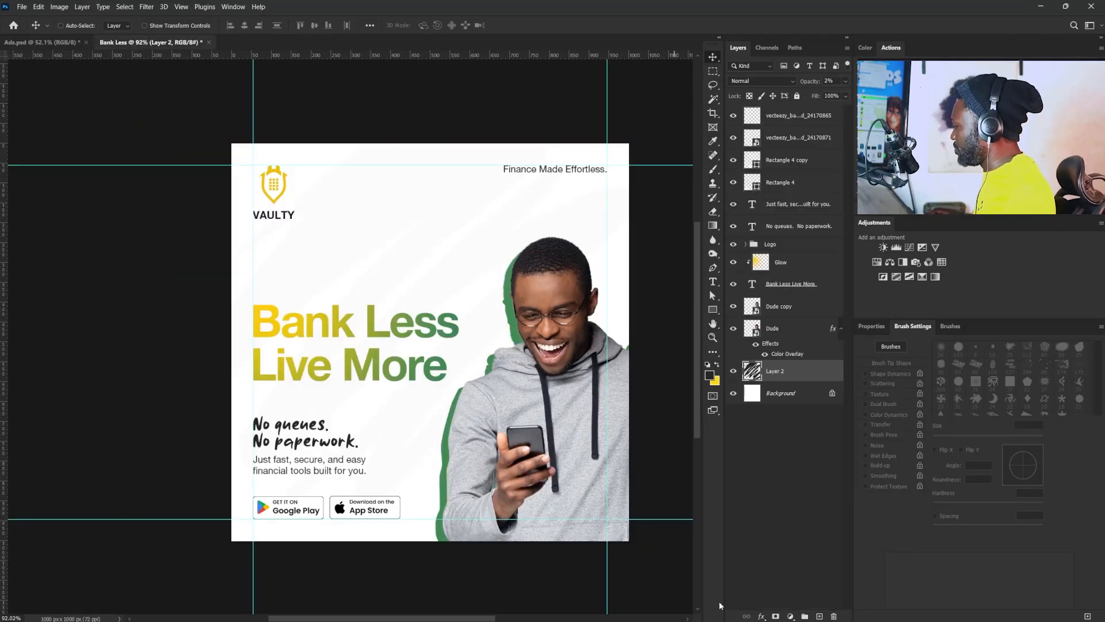